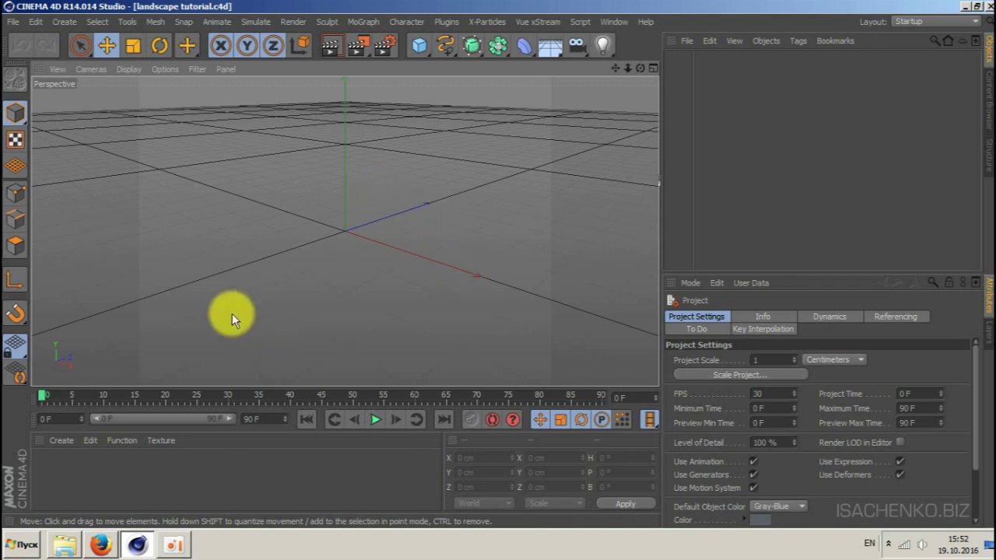
Switch from the empty landscape tutorial scene to the Depthfields heightmap site in Firefox.
left_click(101, 545)
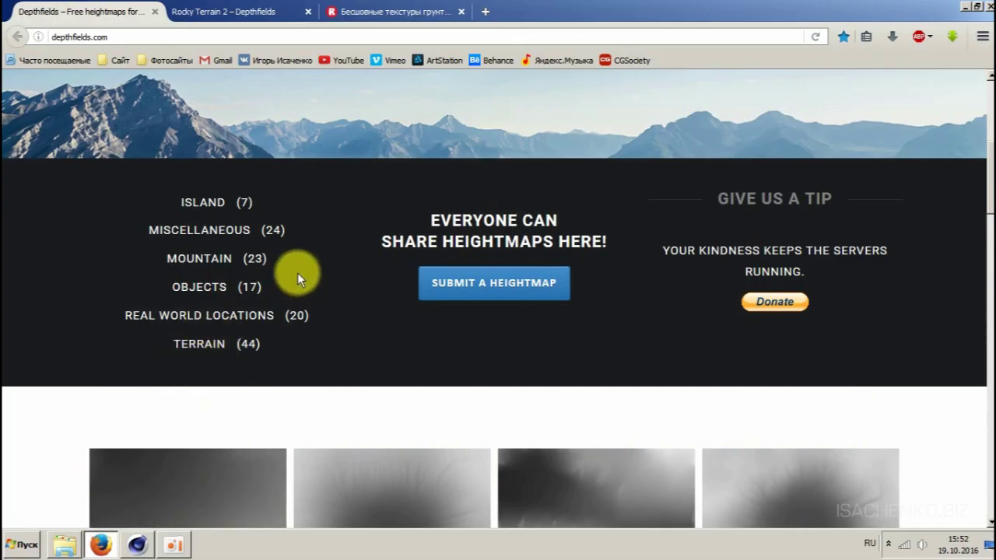
Glance at the render911 ground textures tab, then go back to the Depthfields homepage.
scroll(257, 220, "up", 5)
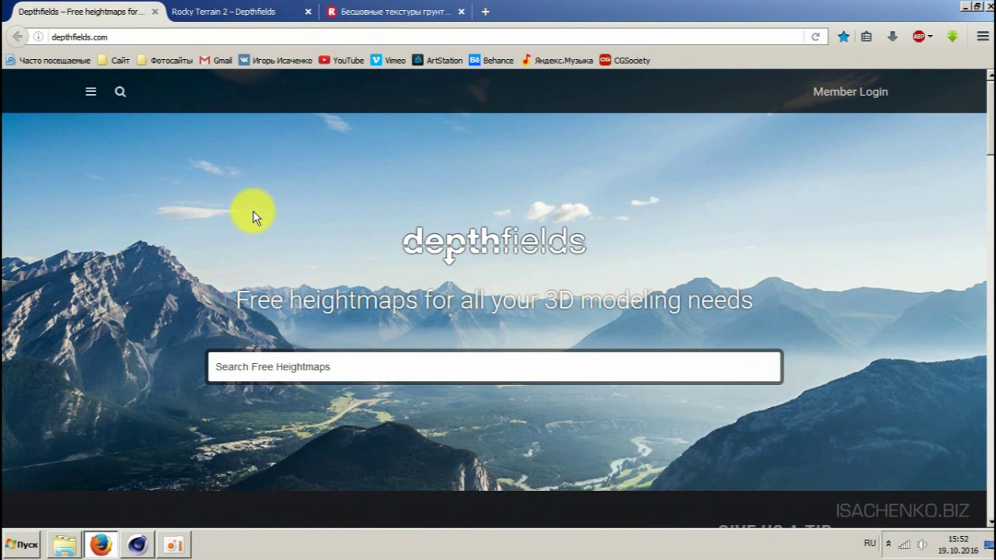
left_click(379, 16)
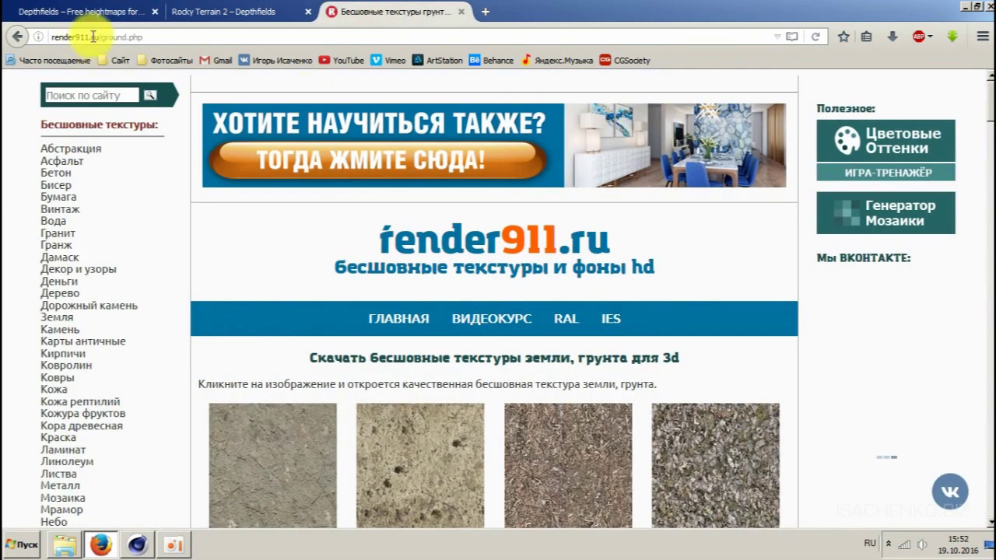
left_click(78, 11)
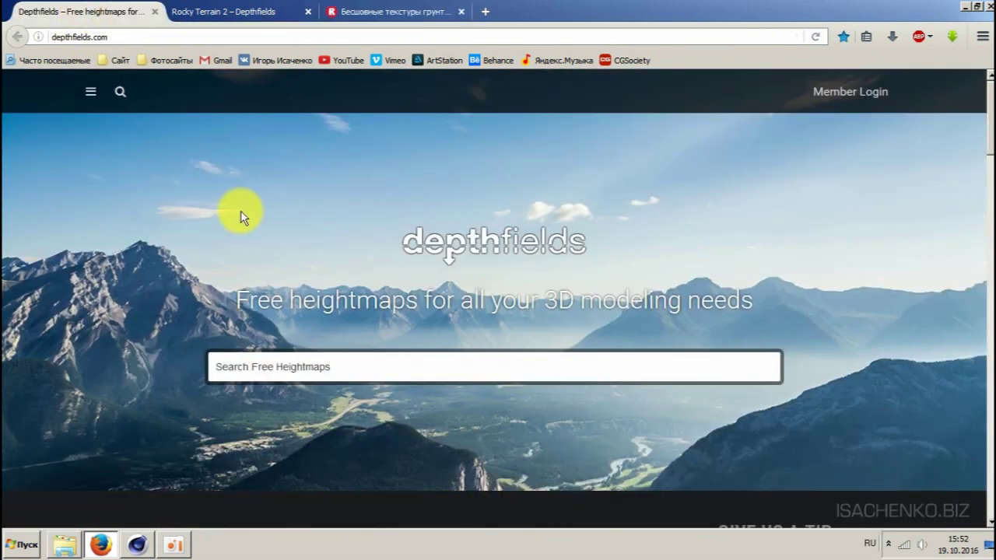
Browse the Depthfields heightmap categories and thumbnails.
scroll(284, 215, "down", 1)
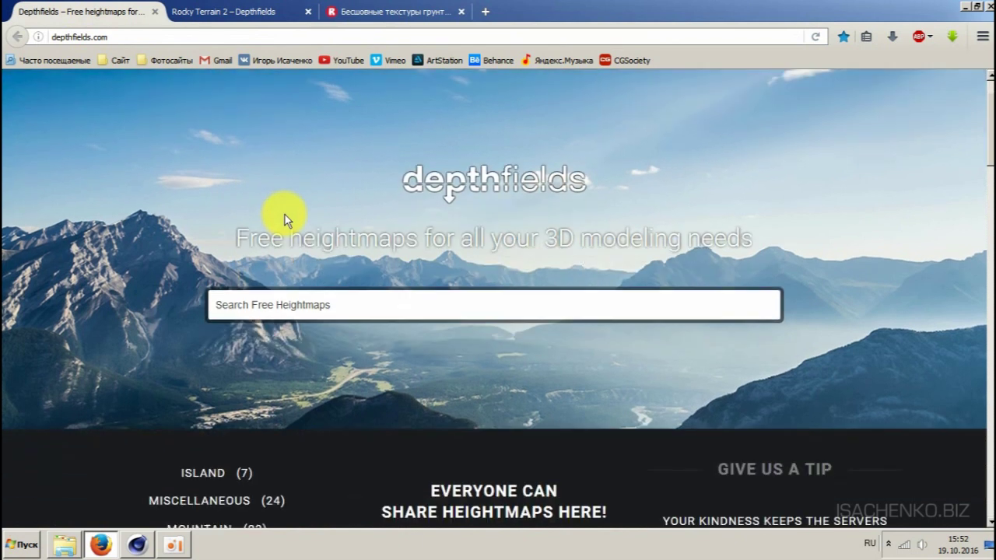
scroll(284, 215, "down", 2)
scroll(285, 215, "down", 2)
scroll(284, 215, "up", 4)
scroll(285, 214, "up", 1)
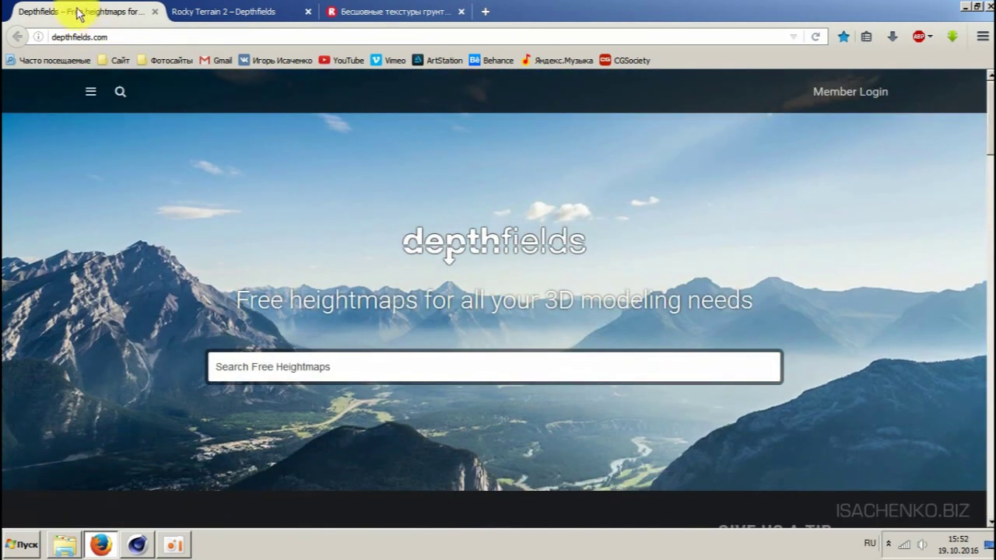
scroll(266, 234, "down", 2)
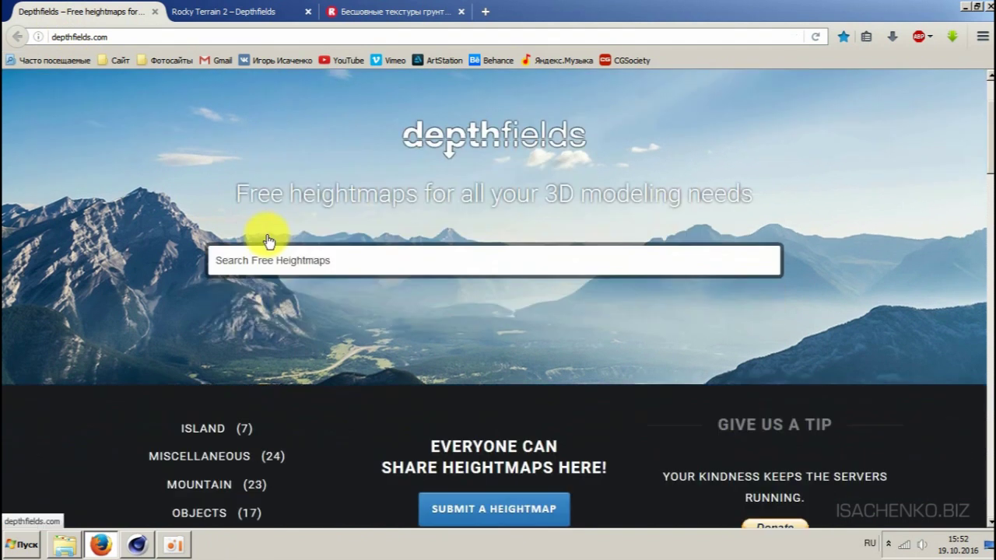
scroll(266, 234, "down", 2)
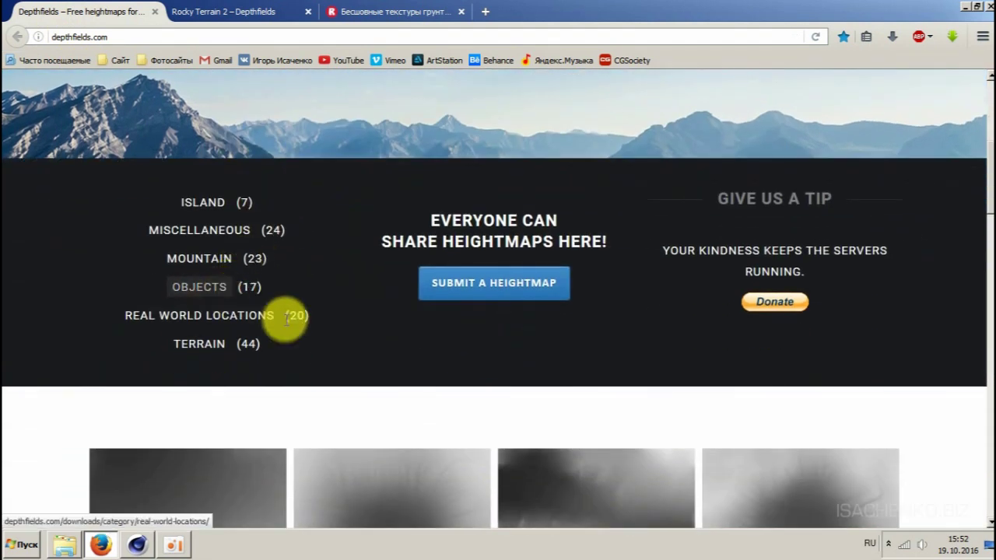
scroll(311, 323, "down", 1)
scroll(316, 325, "down", 1)
scroll(317, 325, "down", 1)
scroll(317, 325, "down", 1)
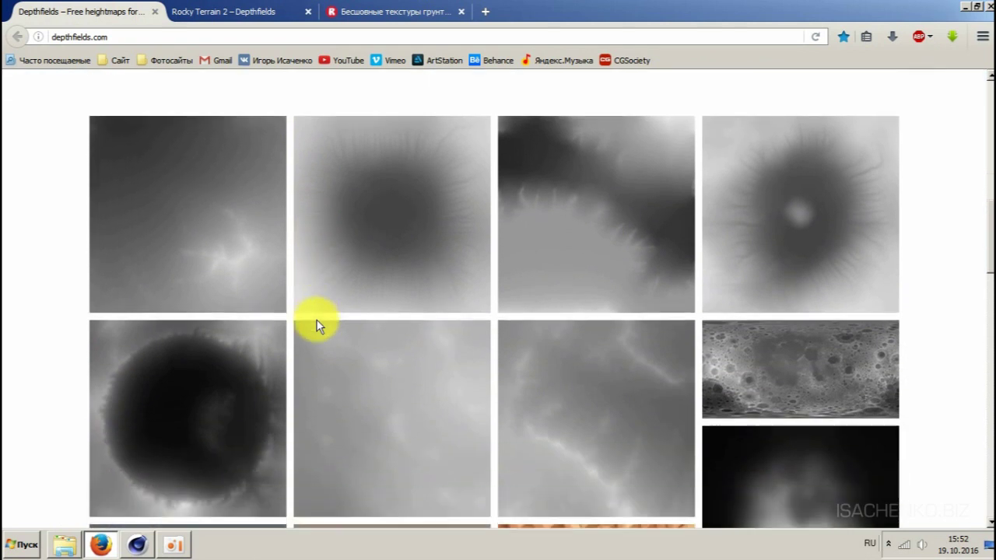
scroll(317, 325, "down", 2)
mouse_move(596, 253)
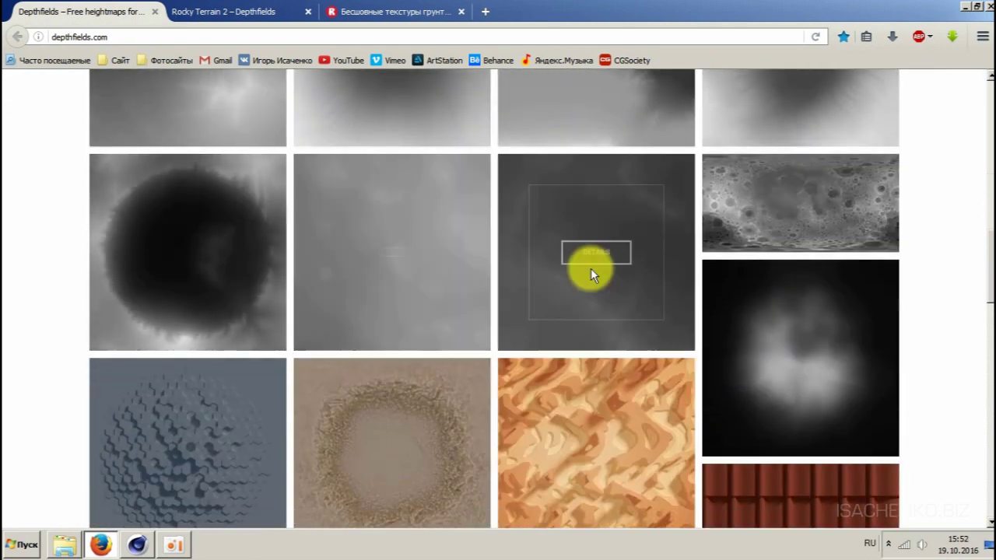
scroll(472, 275, "up", 1)
scroll(471, 275, "up", 2)
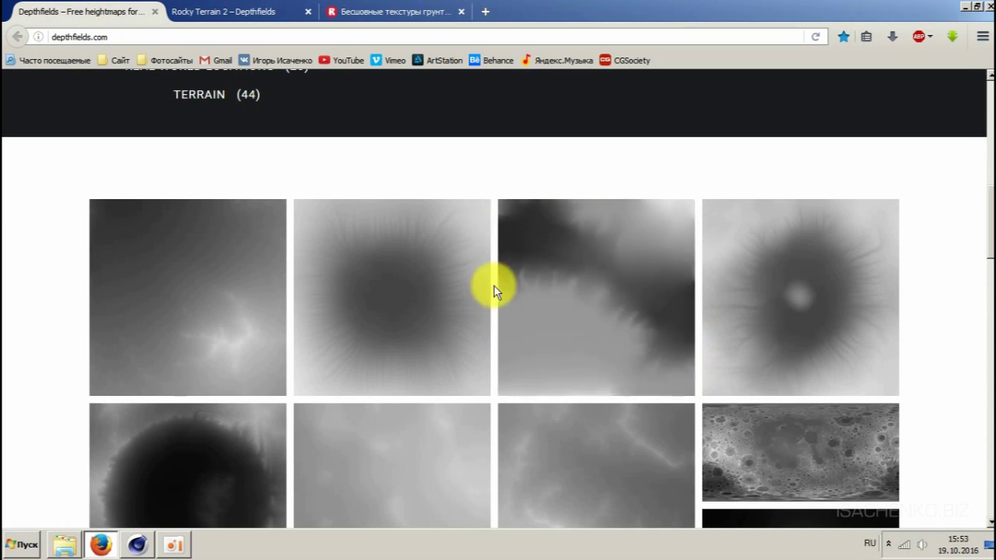
scroll(497, 330, "up", 2)
scroll(498, 330, "up", 5)
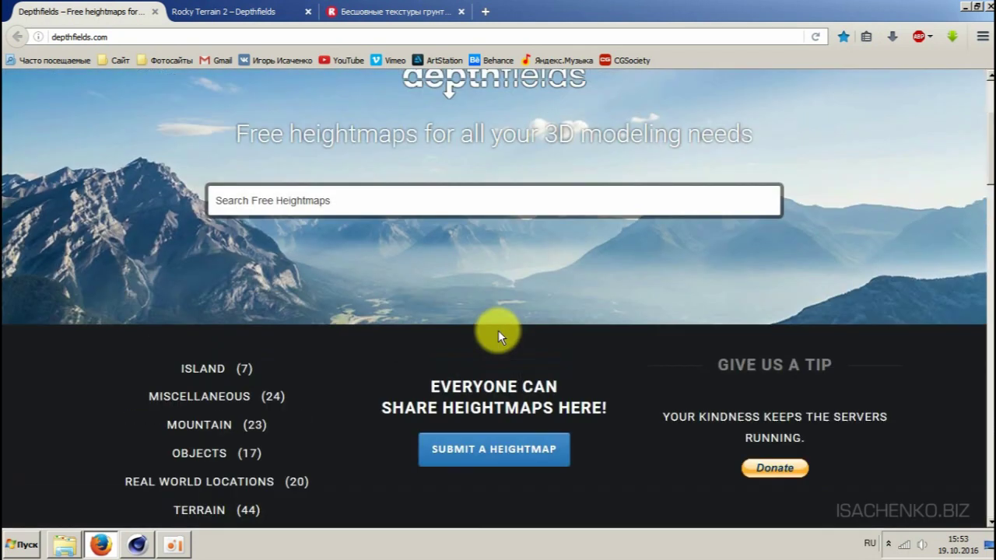
scroll(497, 330, "up", 2)
scroll(498, 330, "down", 3)
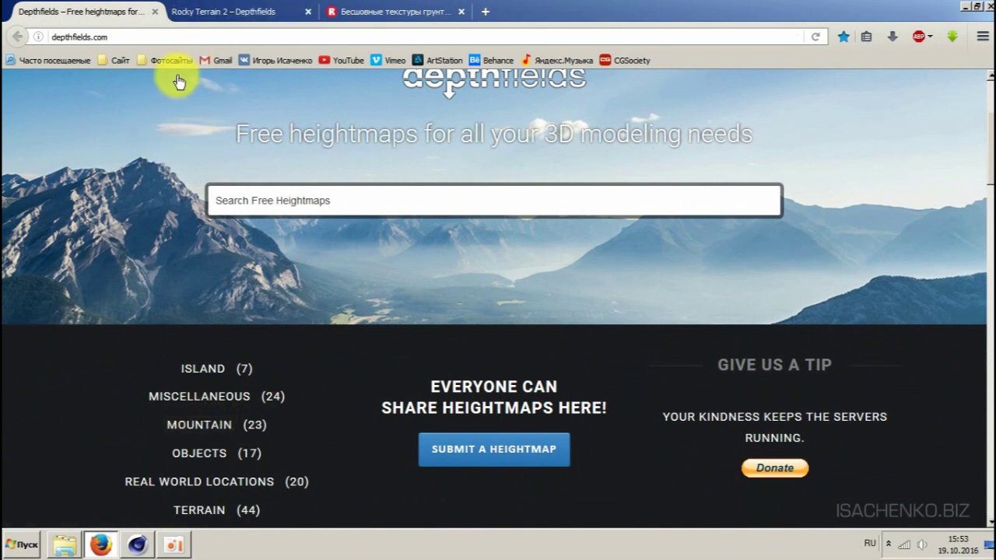
Open the Rocky Terrain 2 free heightmap page and look over its preview.
left_click(235, 18)
scroll(269, 210, "up", 2)
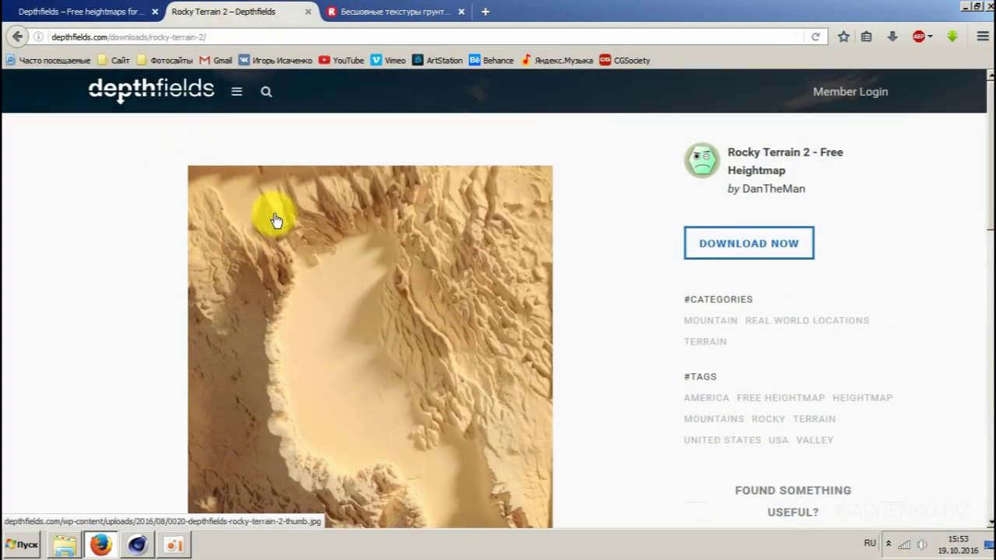
scroll(334, 215, "down", 2)
scroll(486, 198, "up", 2)
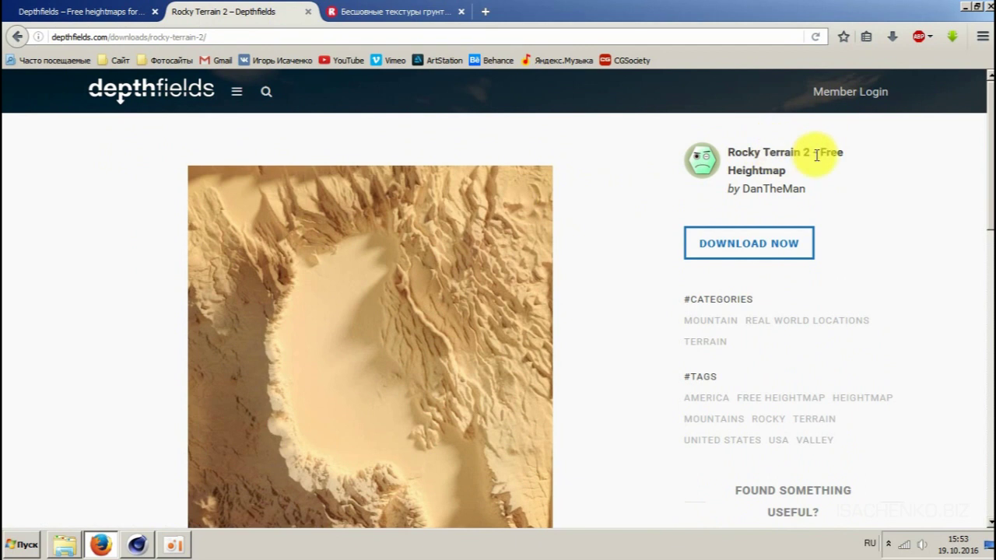
Preview the rocky-terrain-2 heightmap in the tutorial tex folder, then return to render911.
left_click(66, 547)
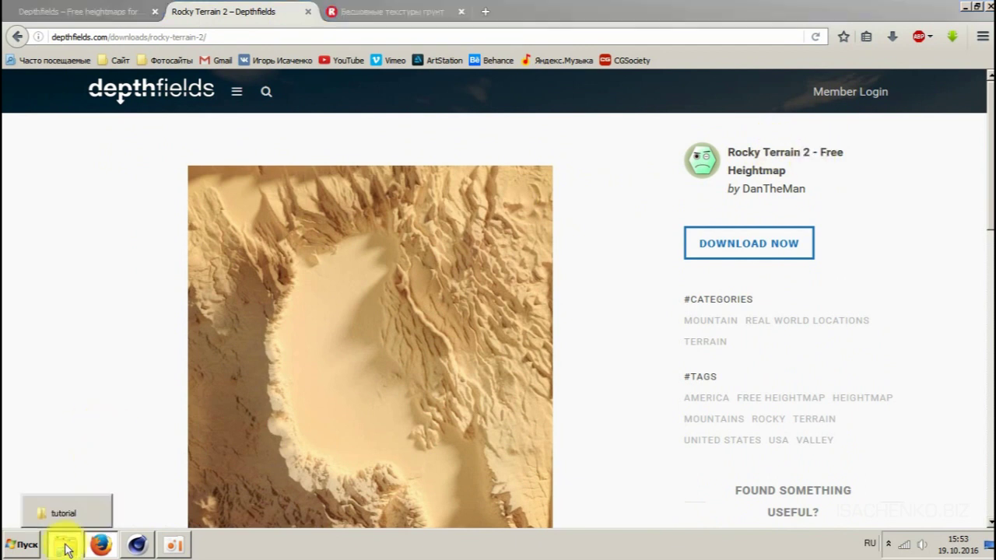
left_click(64, 513)
double_click(277, 144)
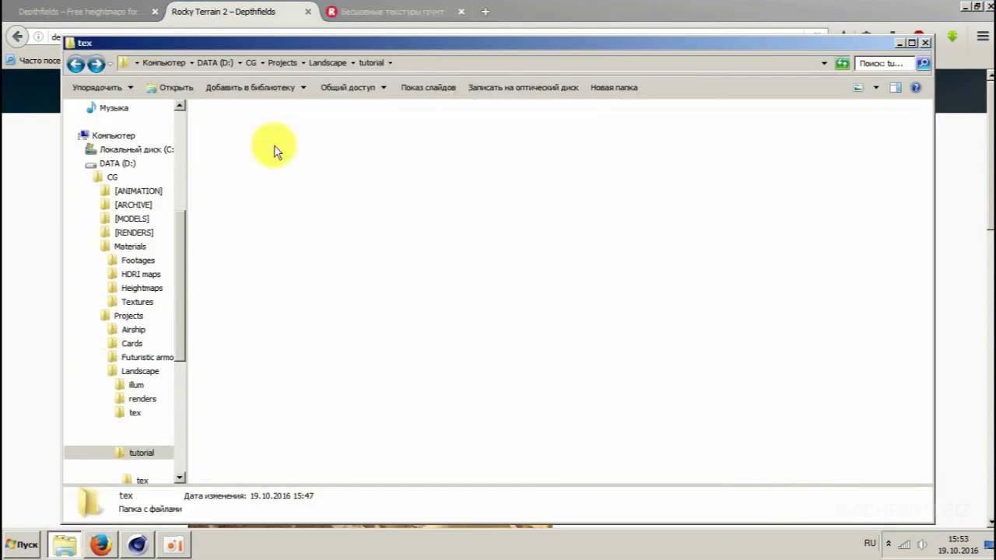
double_click(237, 148)
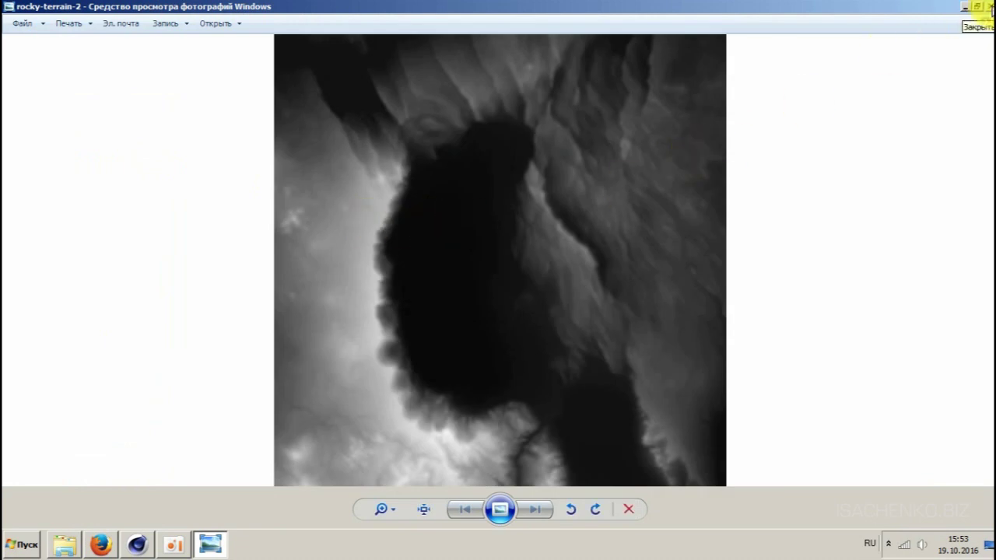
left_click(988, 6)
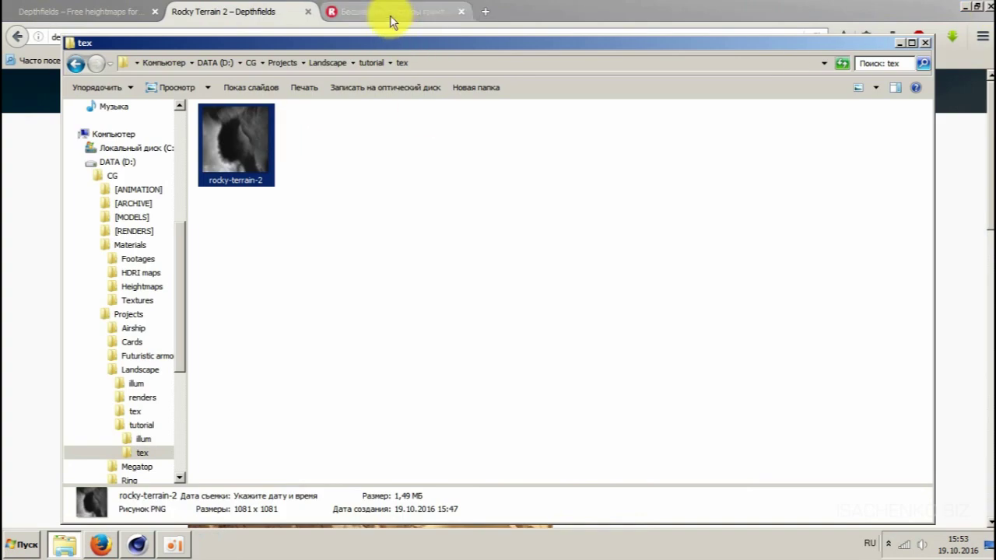
left_click(390, 17)
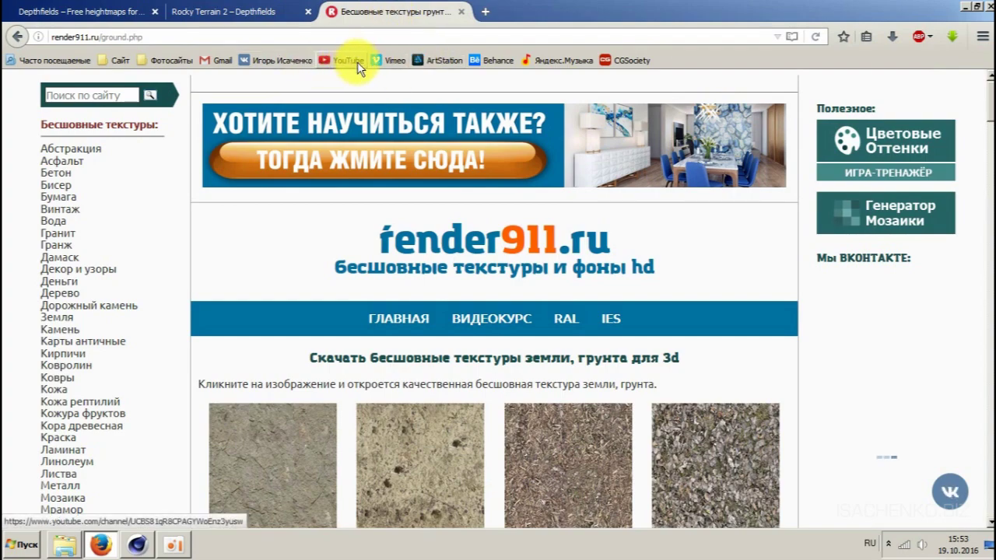
Open the Земля ground category and browse its seamless soil texture thumbnails.
scroll(248, 186, "down", 2)
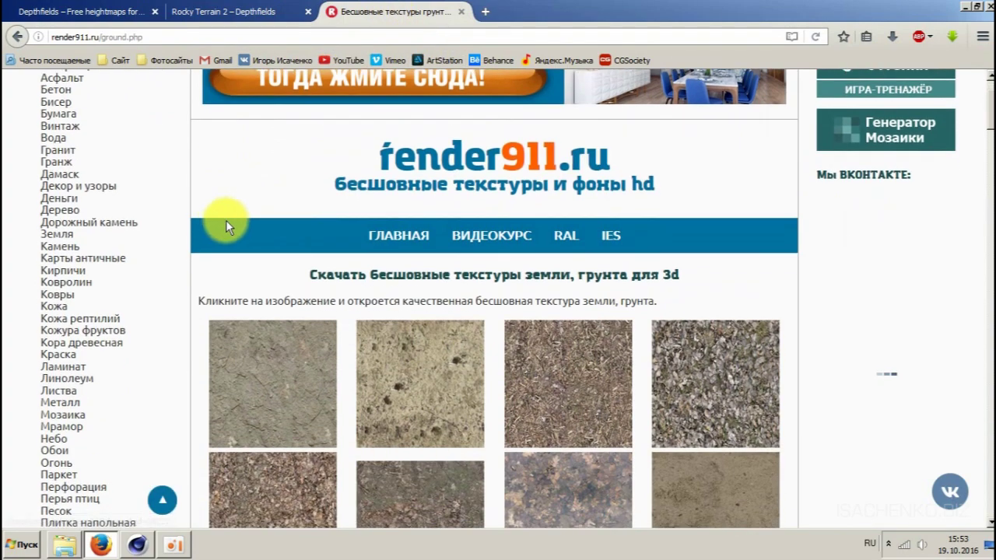
left_click(49, 236)
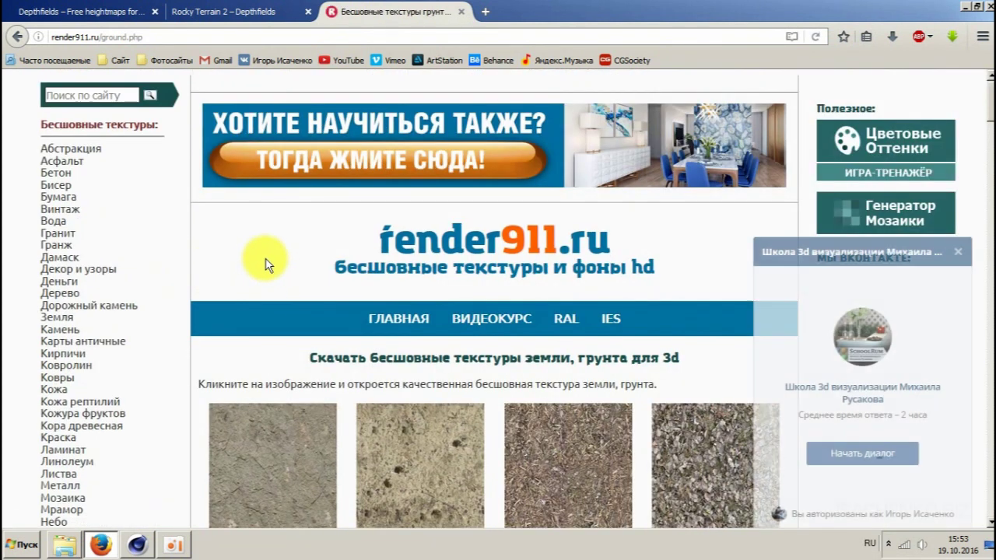
scroll(262, 263, "down", 5)
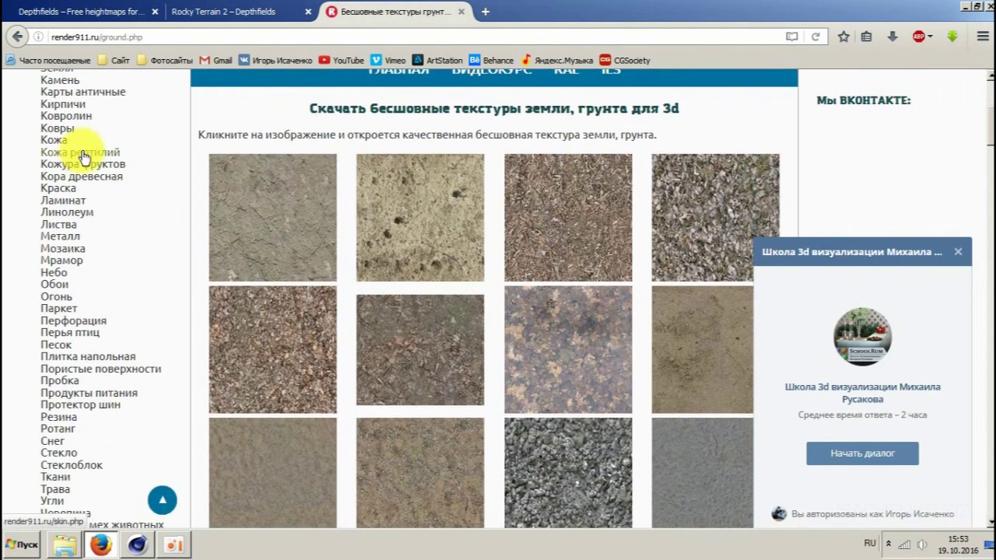
scroll(145, 260, "down", 3)
scroll(145, 261, "down", 3)
scroll(144, 260, "down", 3)
scroll(162, 262, "down", 3)
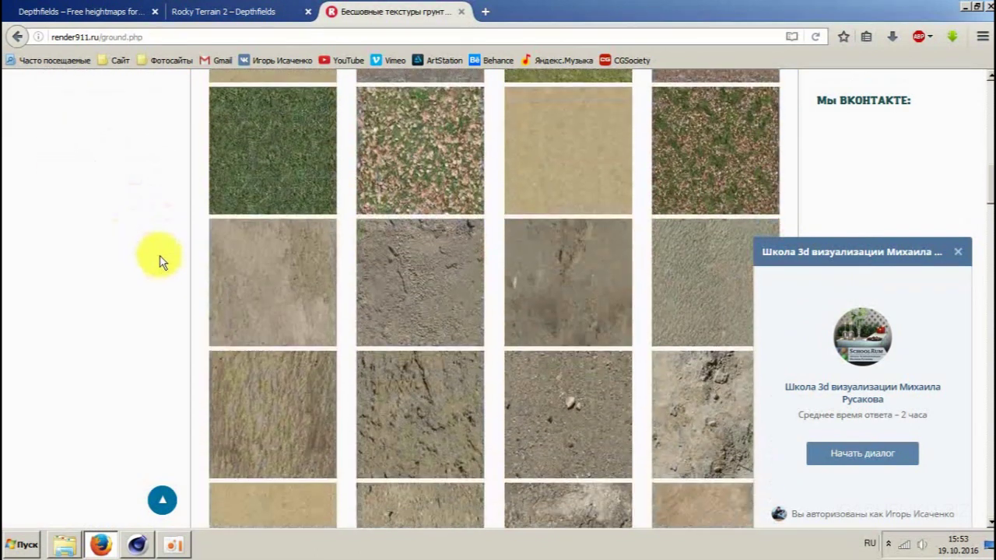
scroll(161, 262, "down", 3)
scroll(161, 262, "down", 3)
scroll(162, 262, "down", 3)
scroll(162, 262, "down", 3)
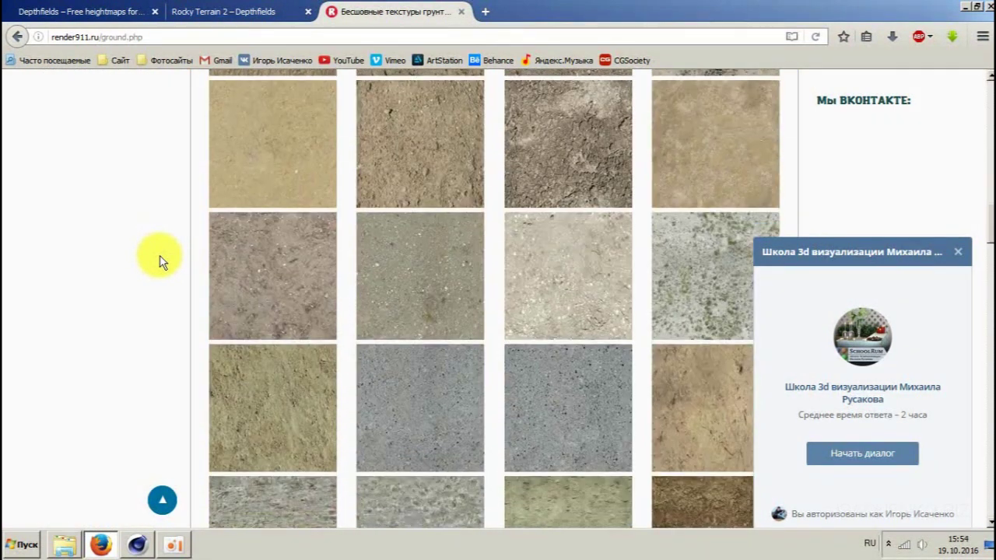
scroll(162, 262, "down", 3)
scroll(162, 262, "down", 3)
scroll(162, 262, "down", 3)
scroll(162, 262, "down", 3)
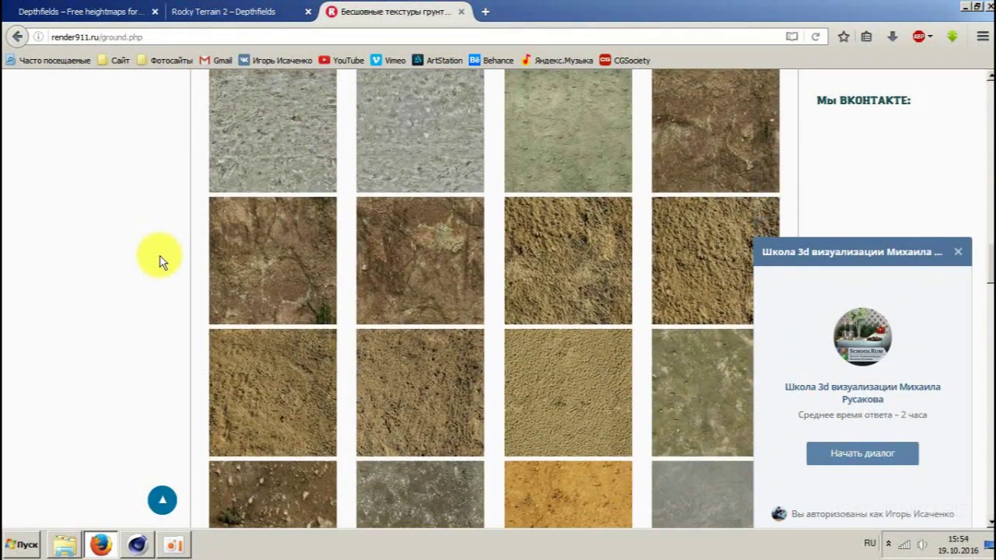
scroll(161, 262, "down", 1)
scroll(162, 262, "down", 1)
scroll(161, 262, "down", 1)
scroll(162, 263, "down", 1)
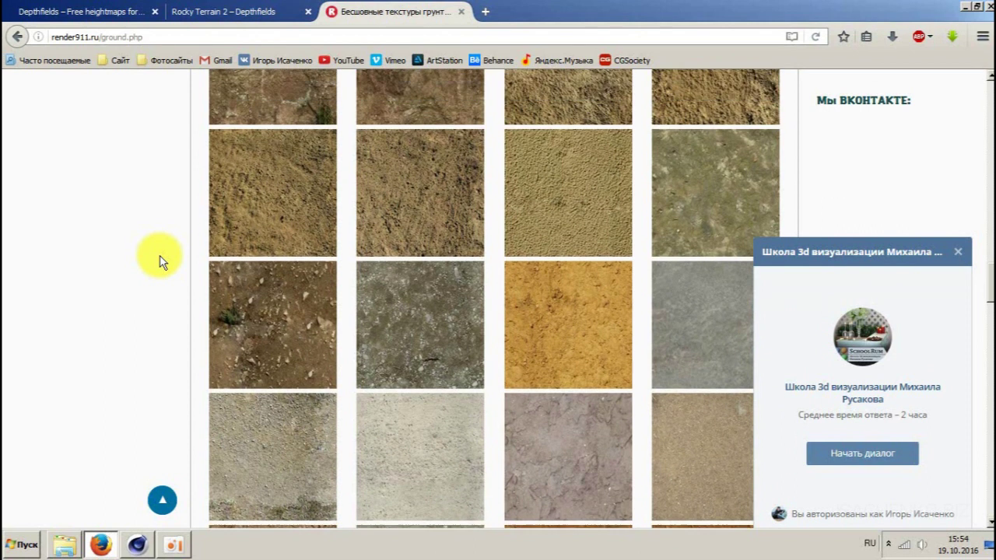
scroll(162, 262, "down", 3)
scroll(162, 262, "down", 3)
scroll(162, 262, "down", 3)
scroll(161, 262, "down", 3)
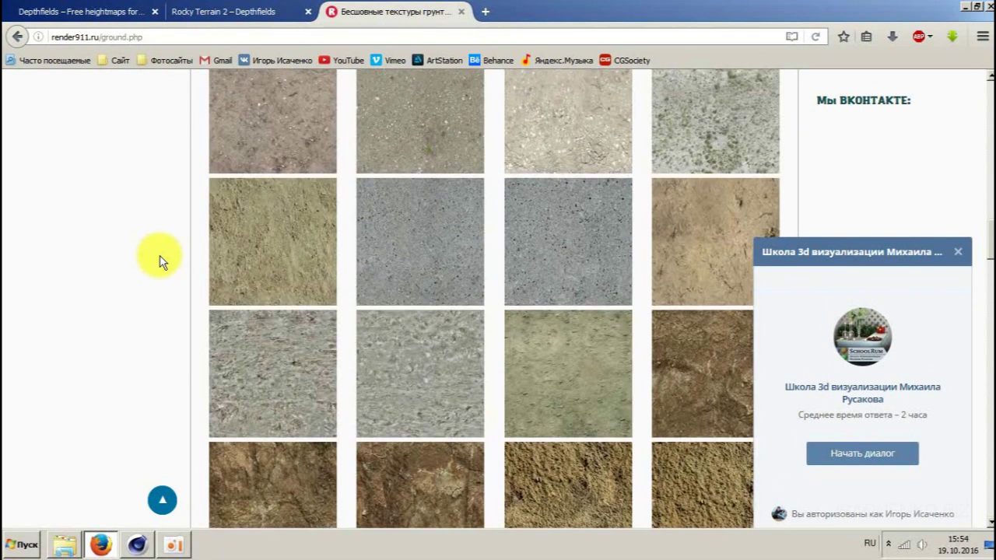
scroll(162, 262, "down", 3)
scroll(162, 262, "down", 3)
scroll(162, 262, "down", 3)
scroll(161, 263, "down", 3)
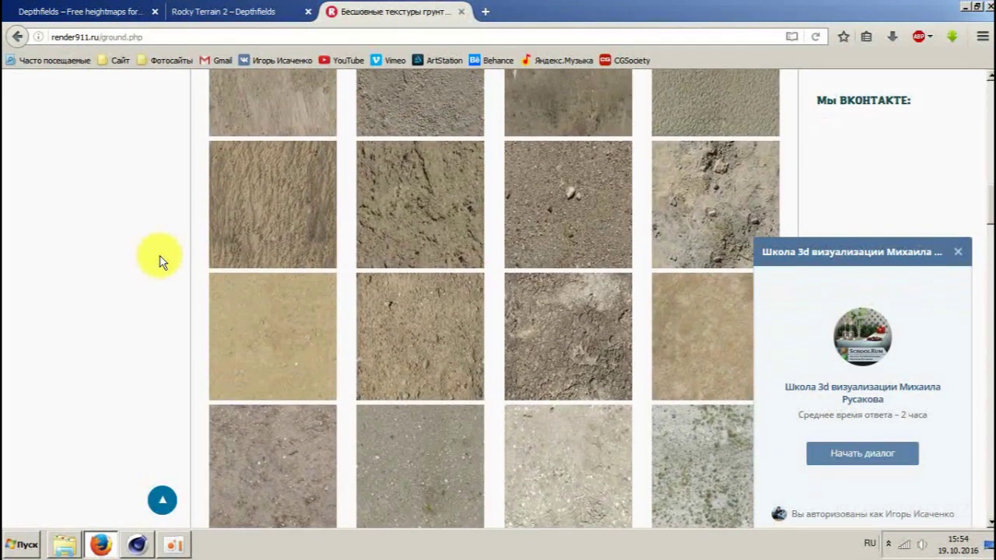
scroll(162, 262, "up", 2)
scroll(162, 262, "up", 2)
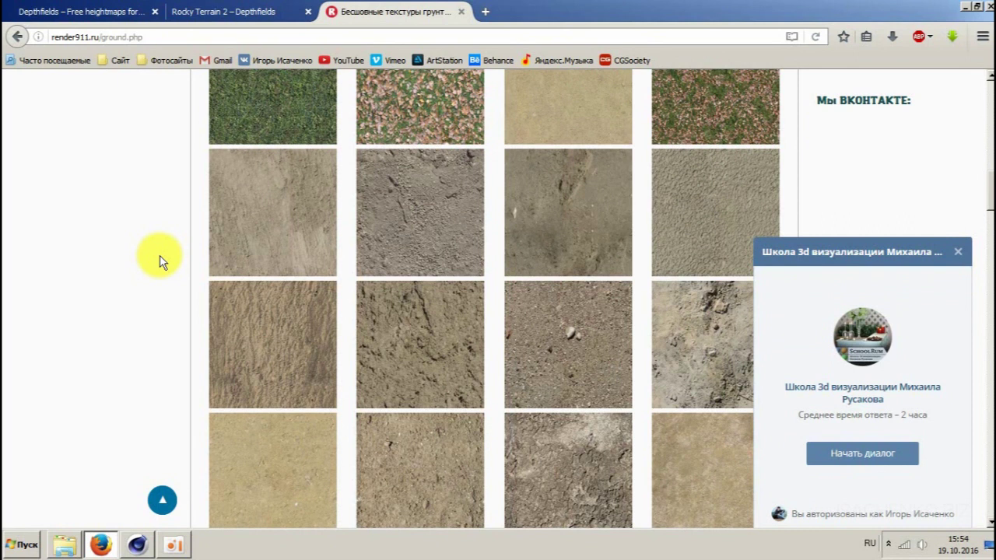
scroll(433, 236, "up", 1)
scroll(435, 239, "up", 2)
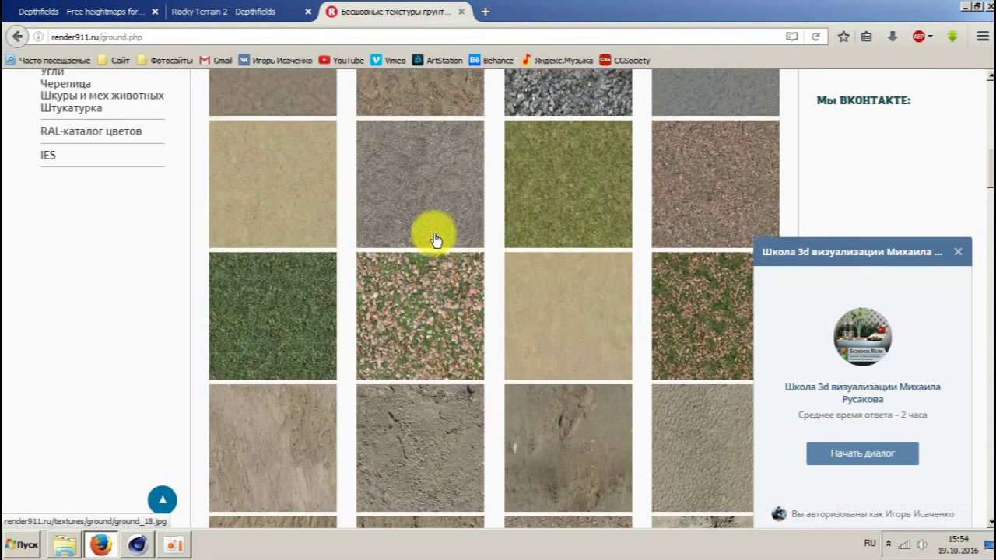
scroll(436, 239, "up", 1)
scroll(435, 239, "up", 1)
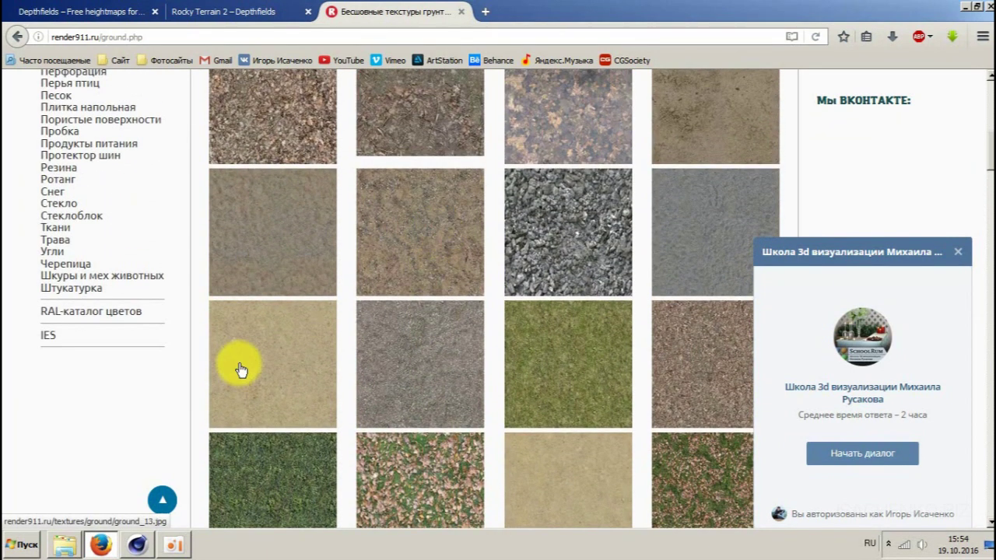
Preview the ground JPEG from the tutorial folder in Photo Viewer, then close it.
left_click(65, 544)
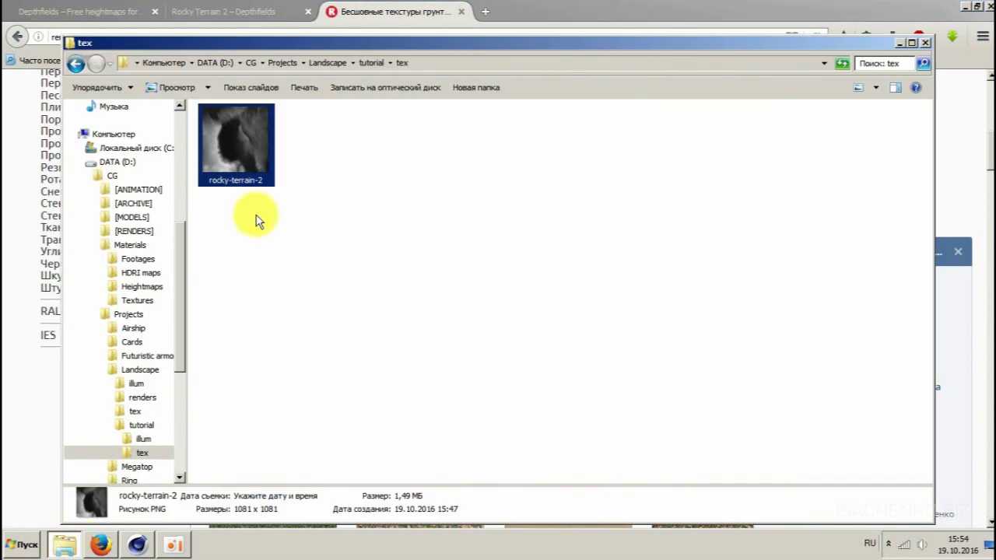
left_click(368, 62)
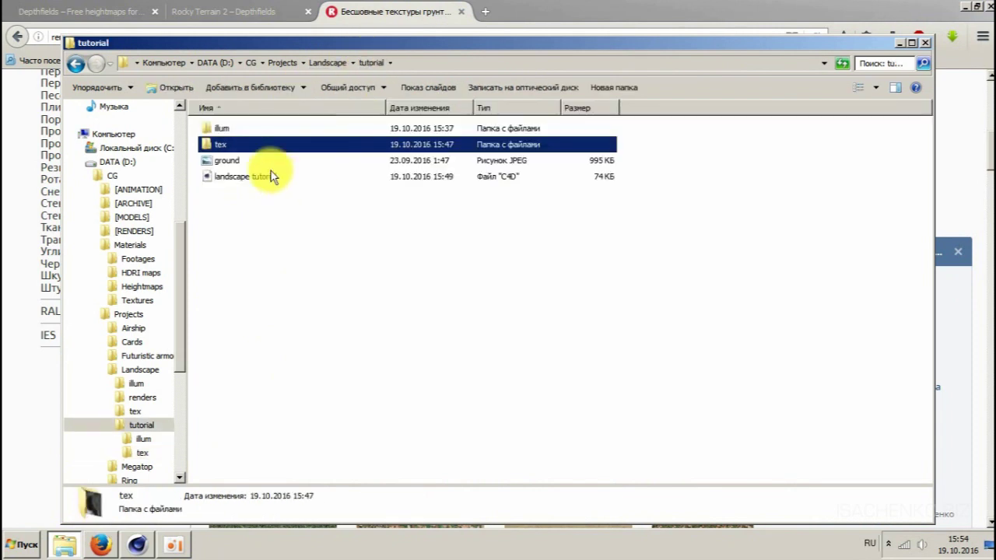
double_click(226, 160)
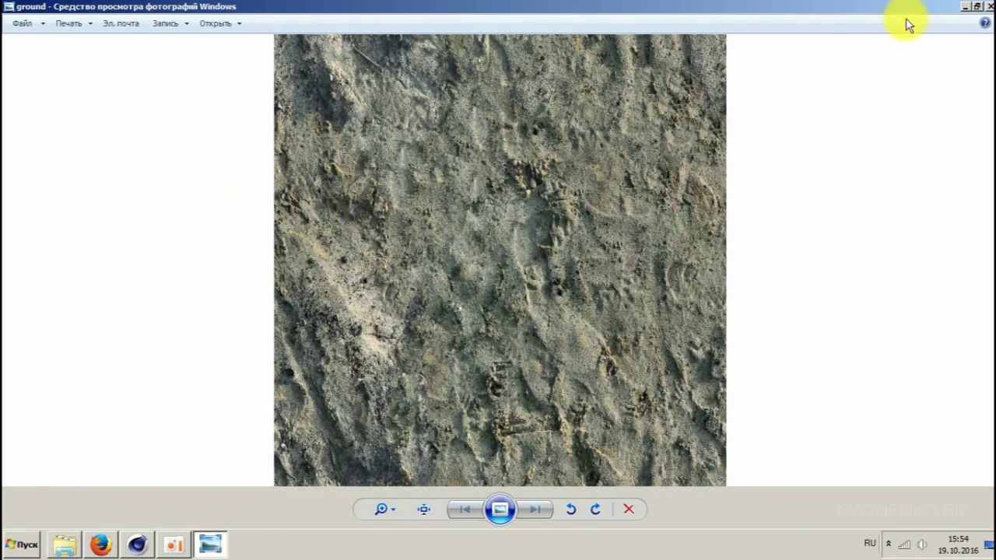
left_click(990, 8)
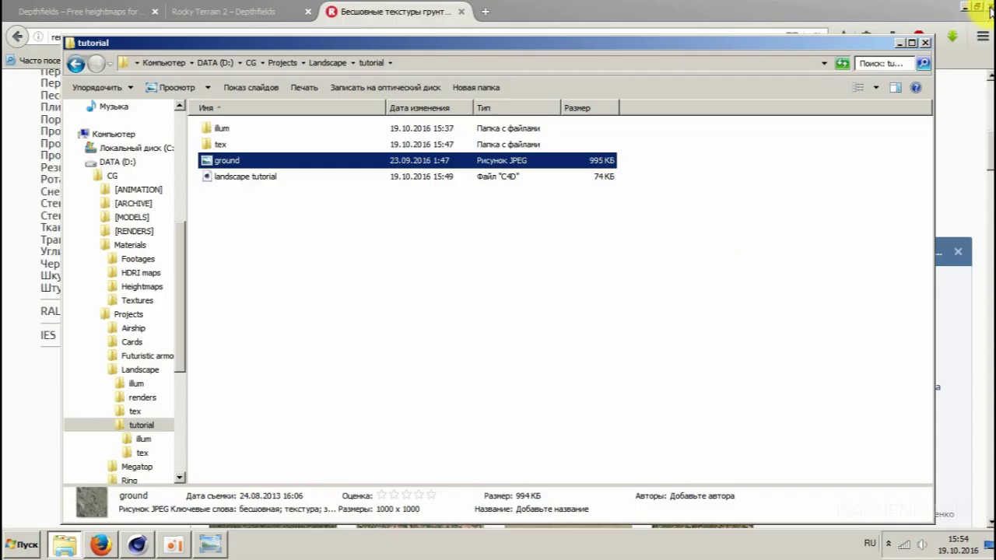
left_click(632, 8)
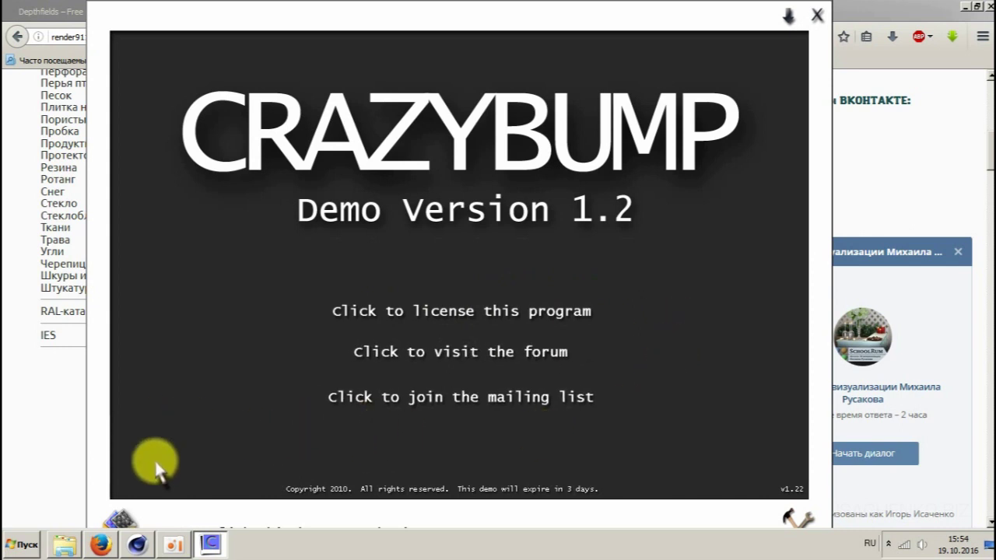
Load the ground photo into CrazyBump and choose the left shape interpretation.
left_click(117, 525)
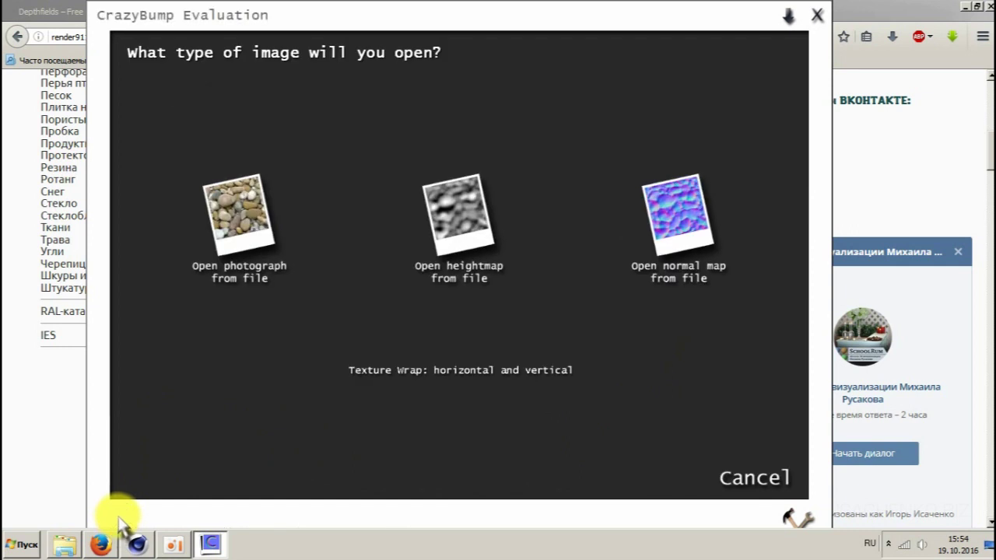
left_click(257, 231)
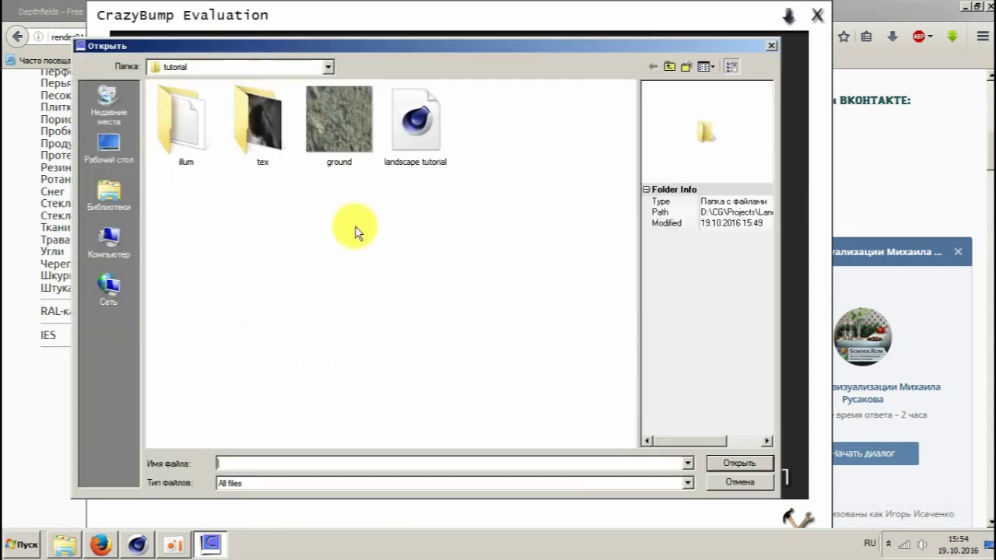
left_click(336, 122)
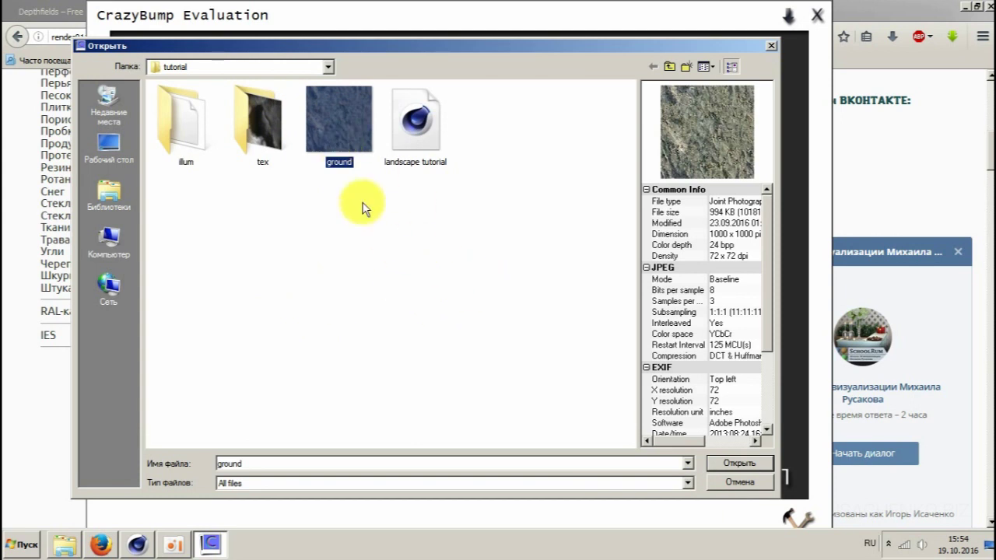
left_click(759, 463)
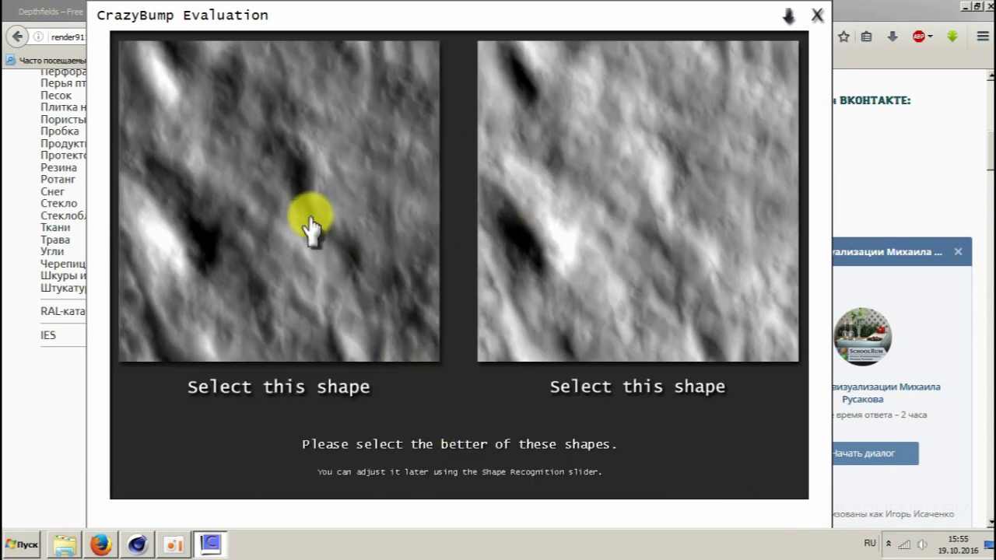
left_click(325, 272)
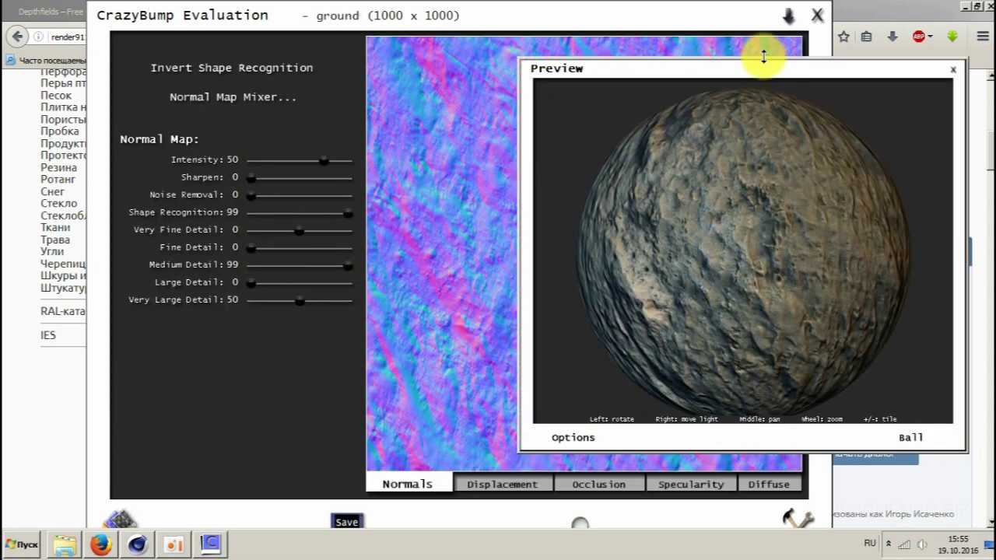
Place the main and 3D preview windows side by side, then raise displacement Depth from 50 to 70.
left_click_drag(671, 74, 687, 77)
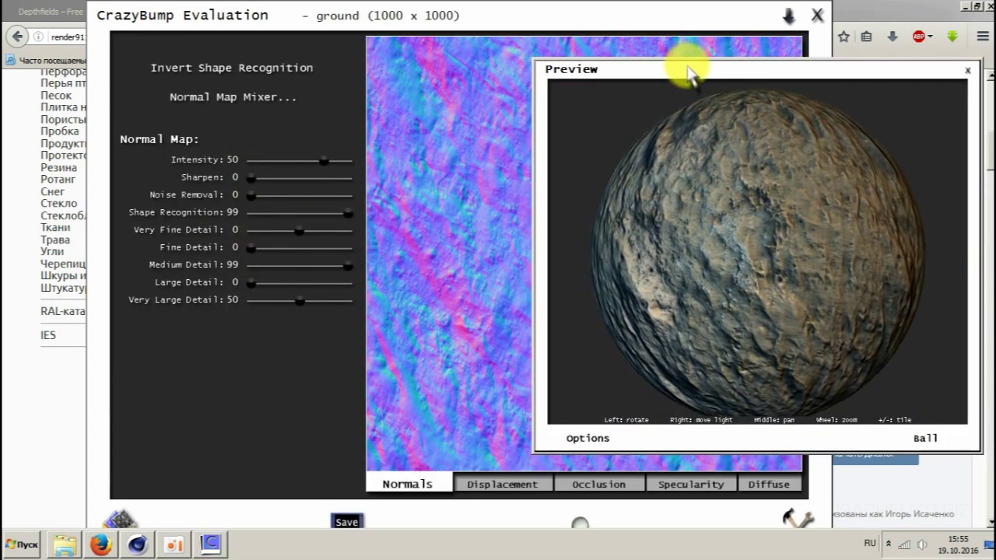
mouse_move(453, 27)
left_mouse_down()
mouse_move(407, 11)
mouse_move(389, 35)
left_mouse_up()
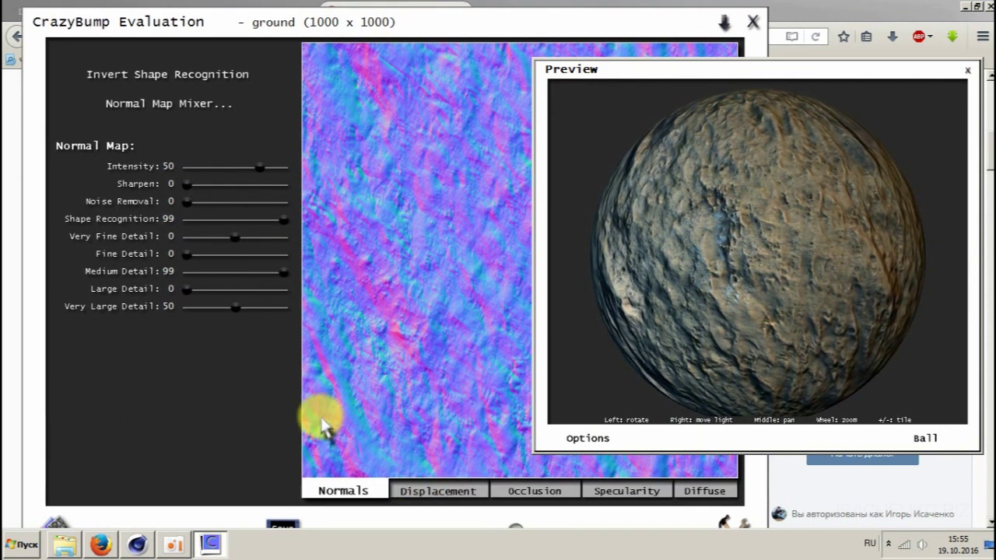
left_click(430, 495)
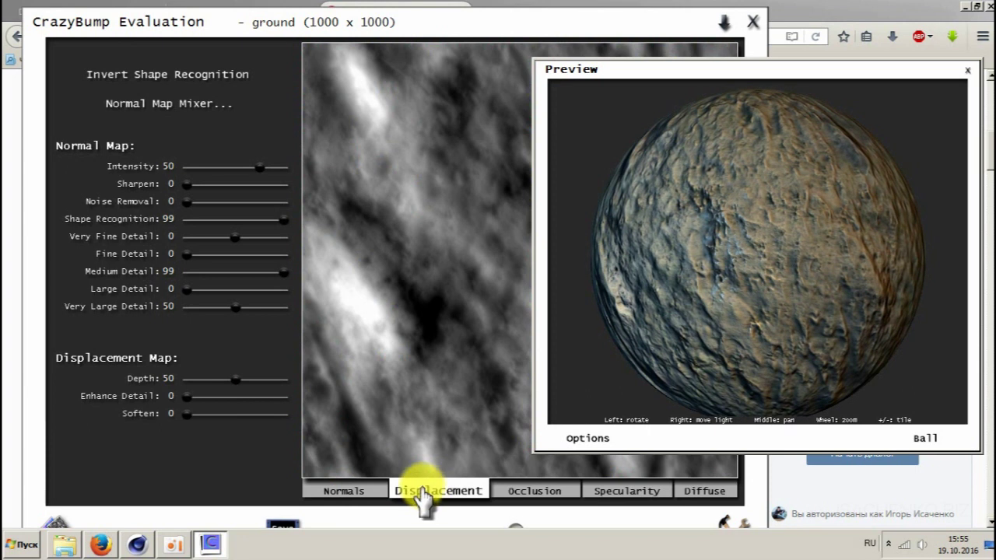
left_click_drag(244, 381, 257, 385)
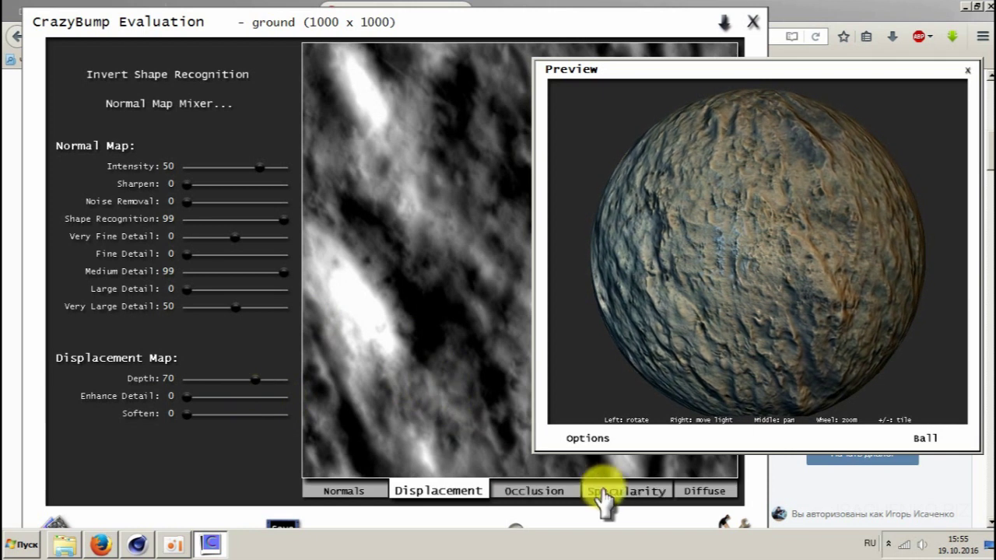
Give the ground diffuse map Remove Shading 10, 3D Crevices 25 and 3D Highlights 15.
left_click(702, 492)
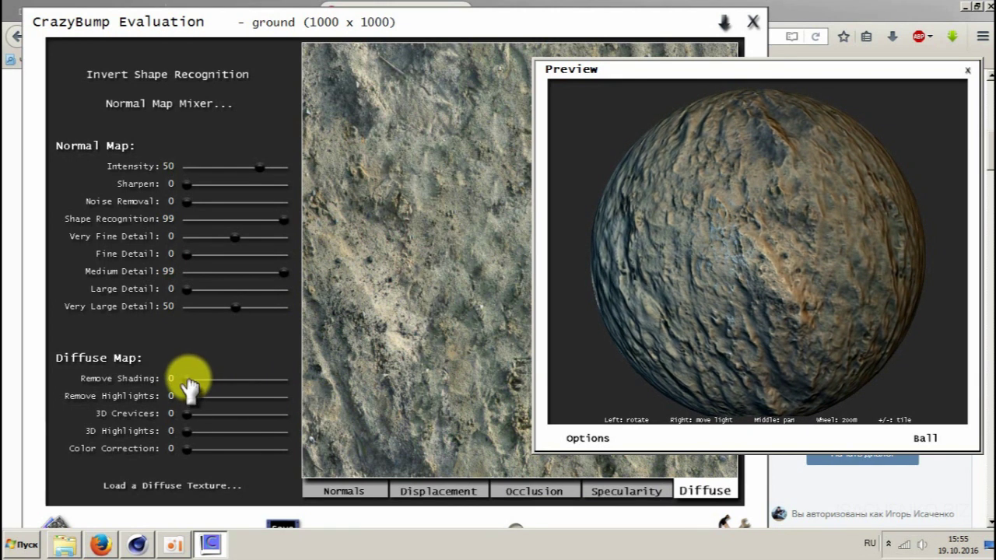
left_click_drag(189, 380, 198, 381)
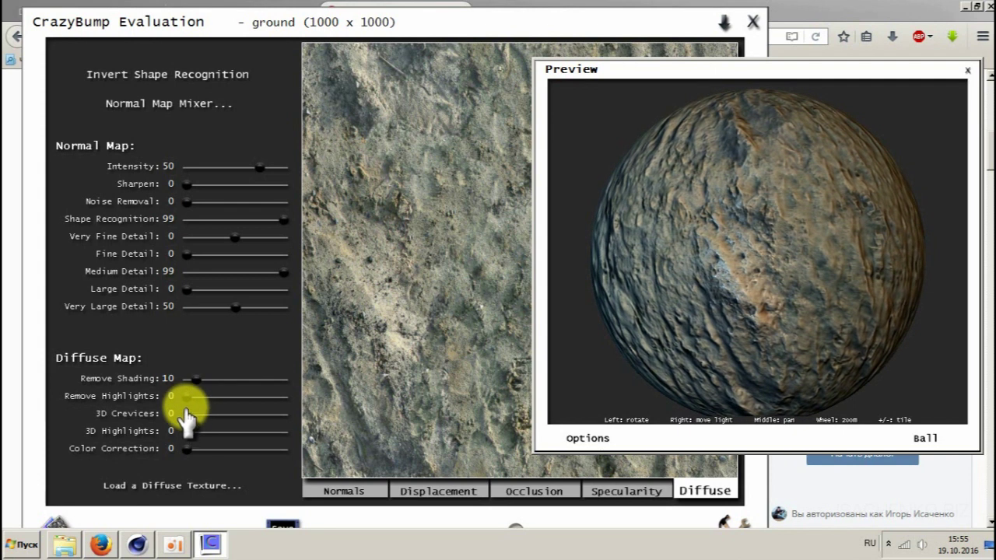
left_click_drag(189, 413, 198, 417)
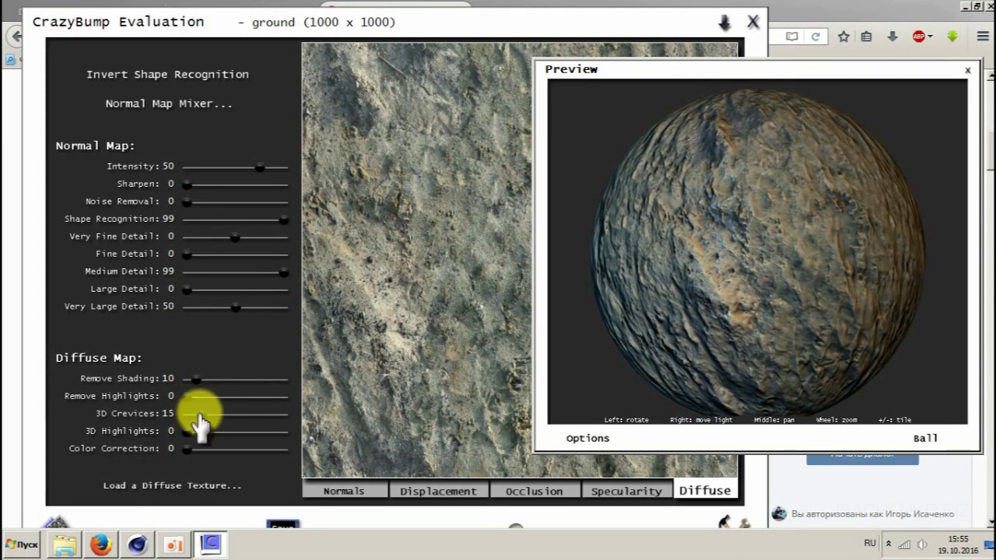
left_click_drag(199, 414, 211, 418)
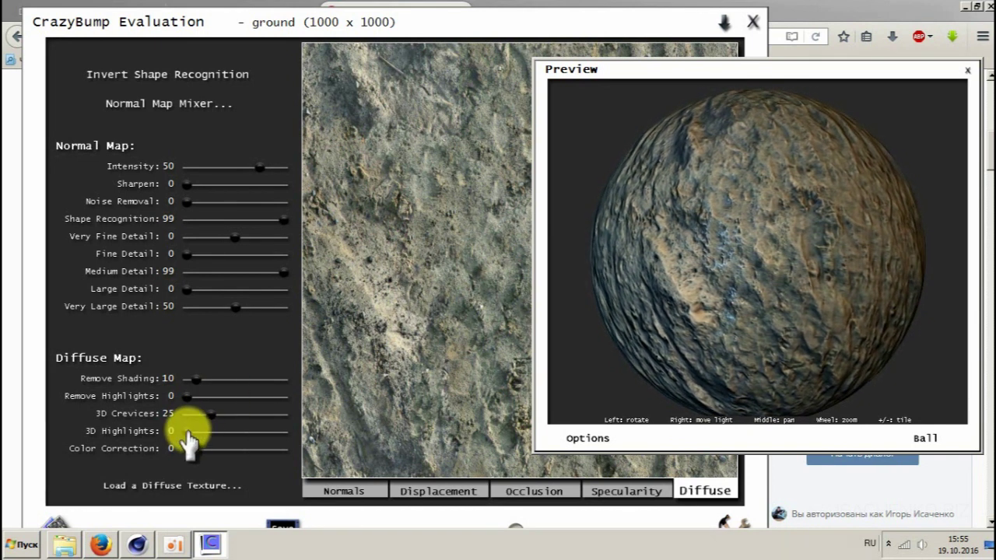
left_click_drag(187, 431, 201, 432)
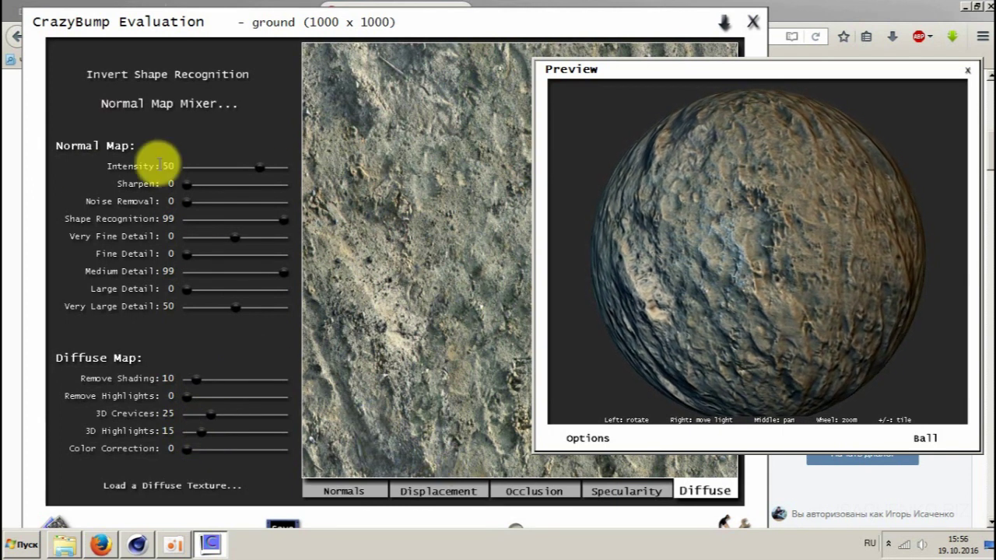
Save the diffuse map as ground in tutorial\tex and exit CrazyBump.
left_click(285, 527)
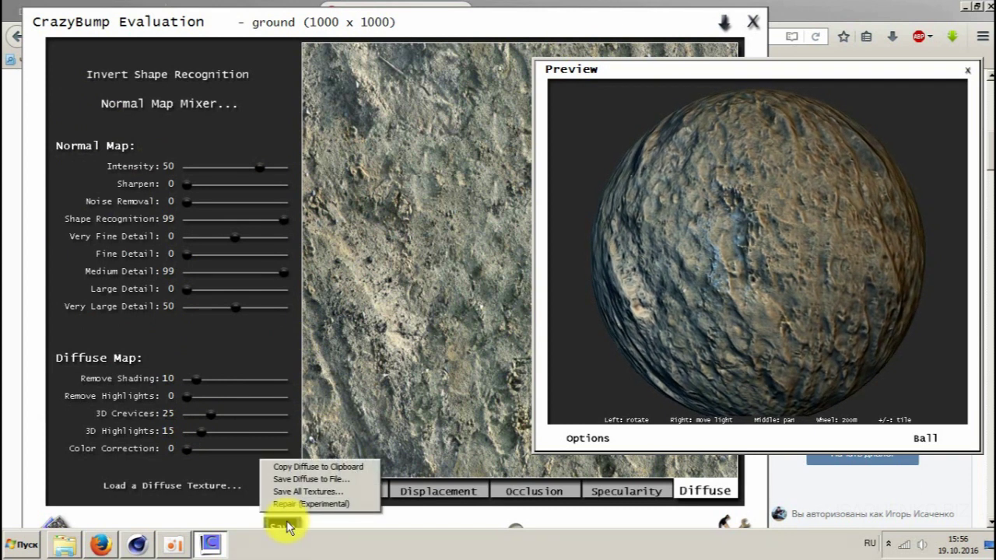
left_click(305, 493)
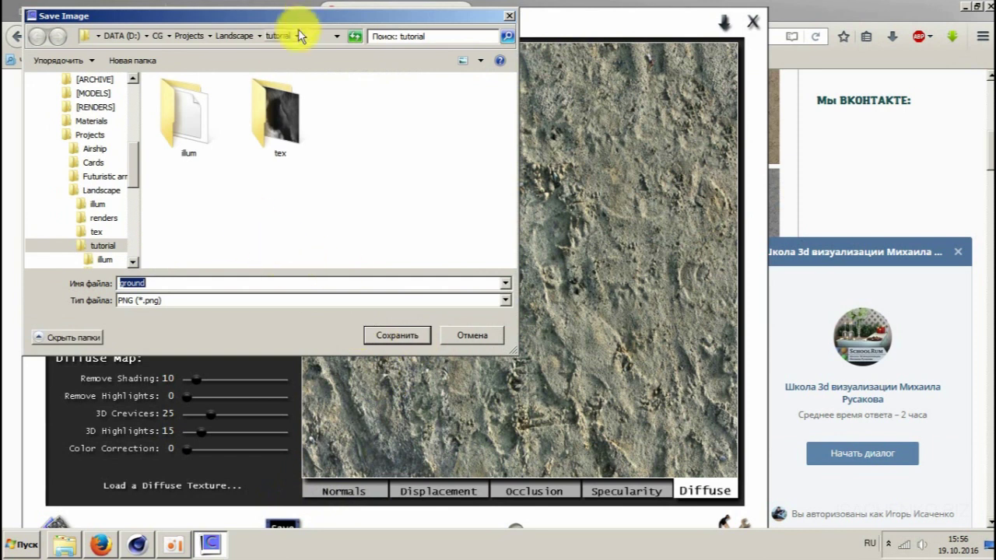
left_click_drag(301, 18, 398, 94)
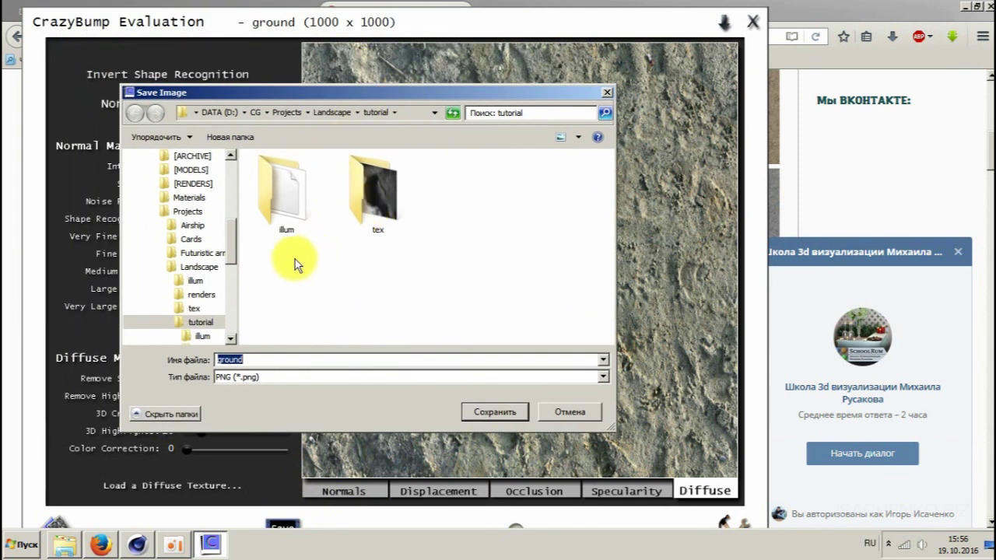
double_click(376, 222)
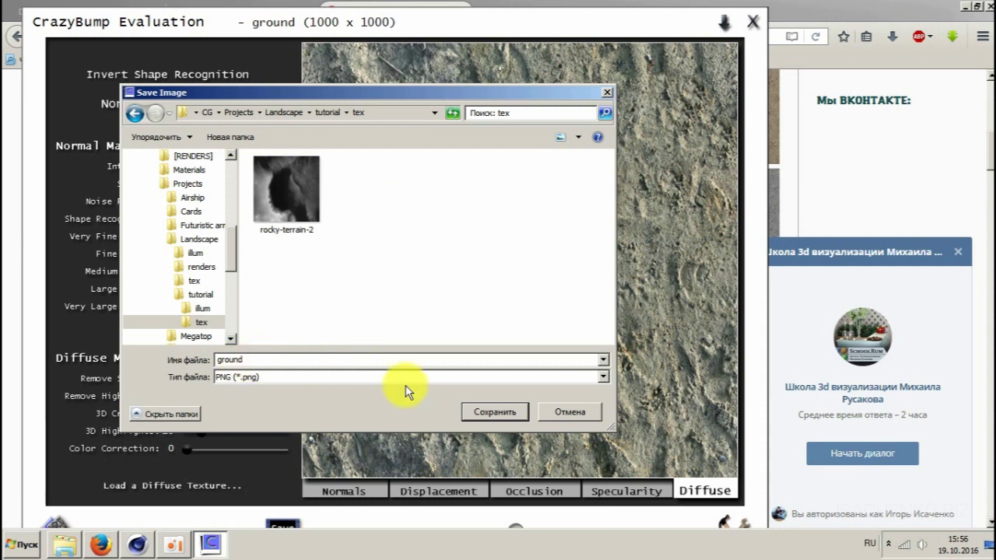
left_click(491, 417)
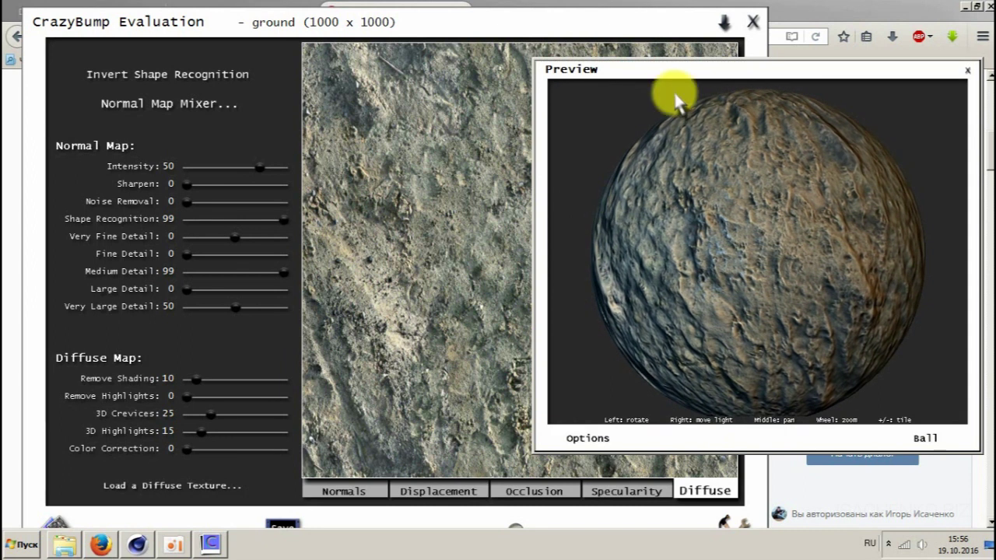
left_click(966, 71)
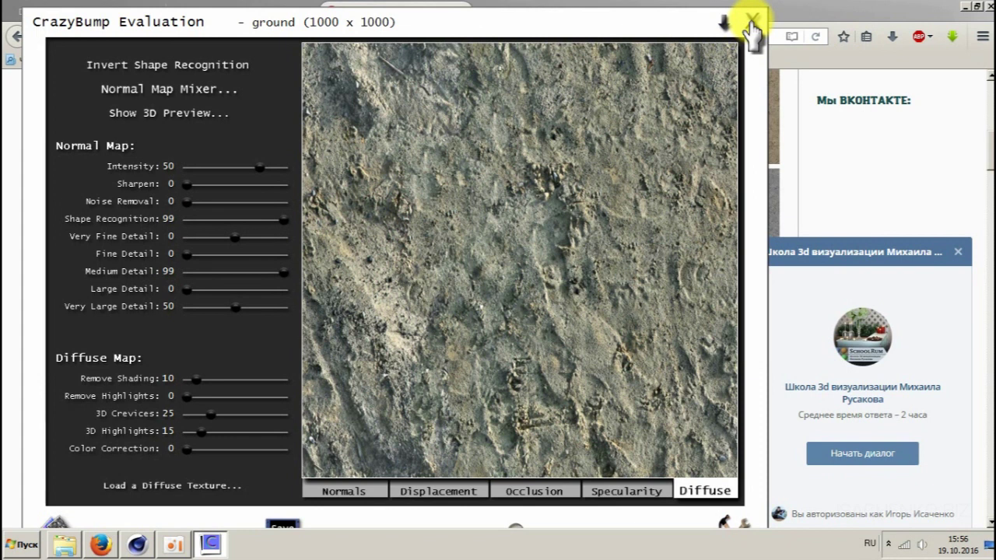
left_click(751, 18)
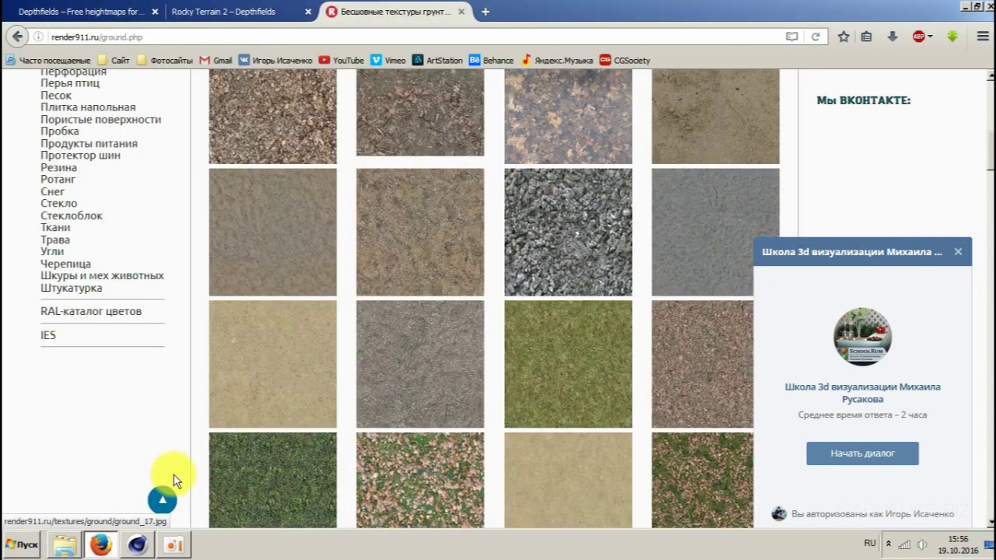
Bring the Cinema 4D landscape tutorial scene back in front of the browser.
left_click(136, 544)
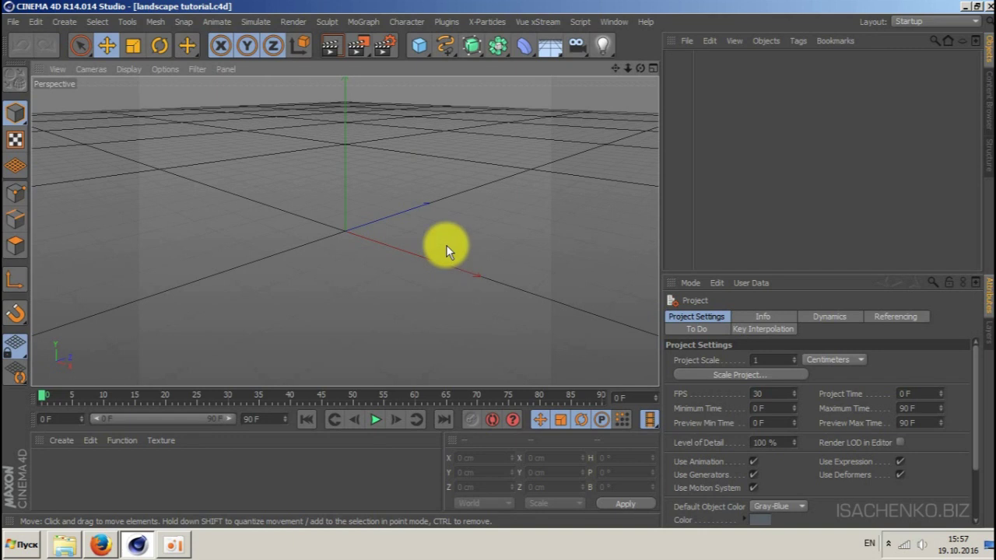
Add a 400 cm Plane object from the primitives list.
left_click(417, 49)
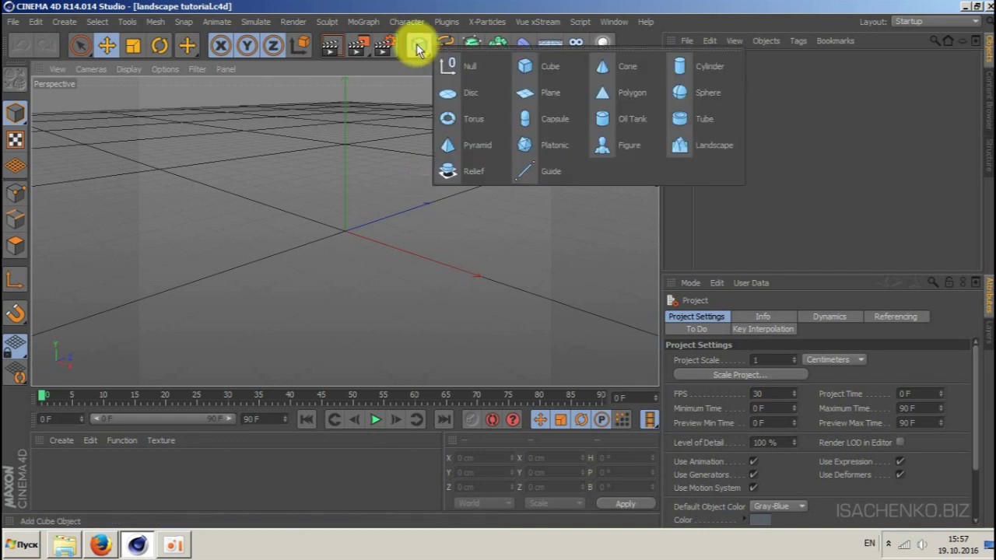
left_click(543, 95)
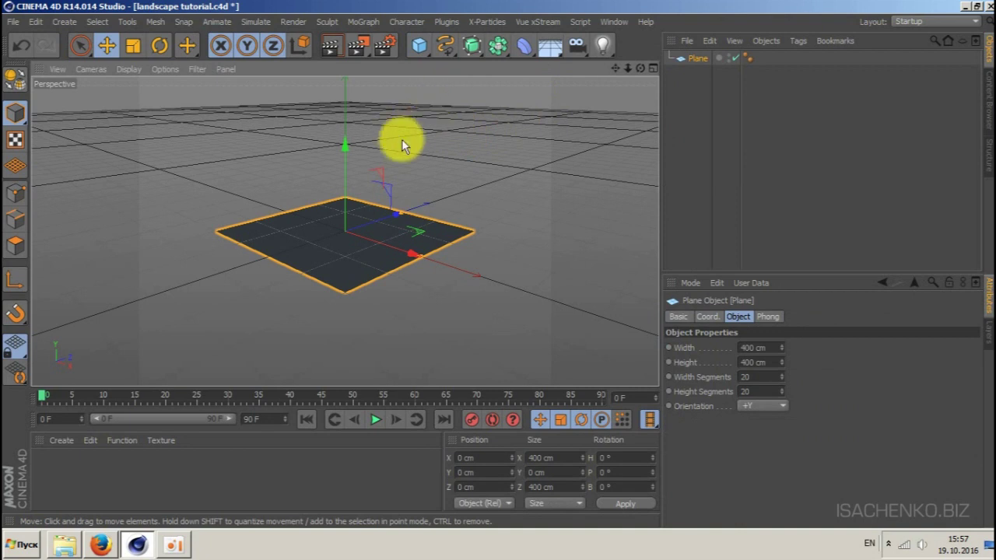
scroll(350, 252, "up", 2)
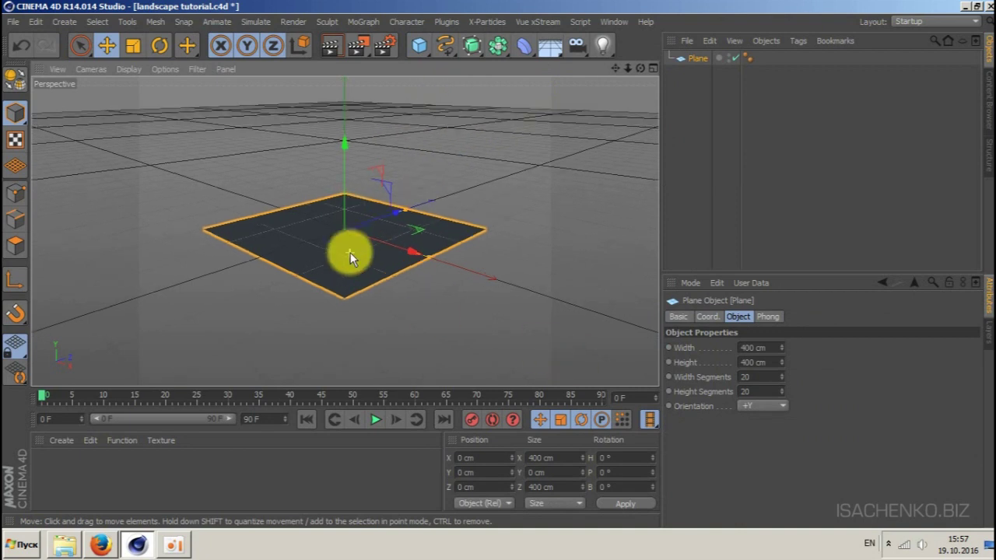
scroll(350, 252, "up", 2)
scroll(350, 252, "up", 2)
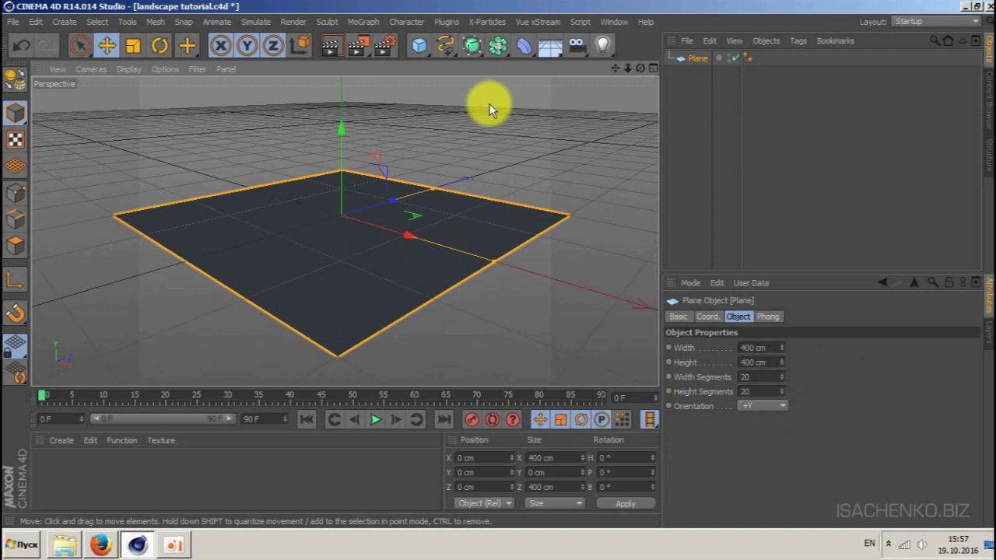
Add a Displacer deformer and nest it under the Plane.
left_click(525, 52)
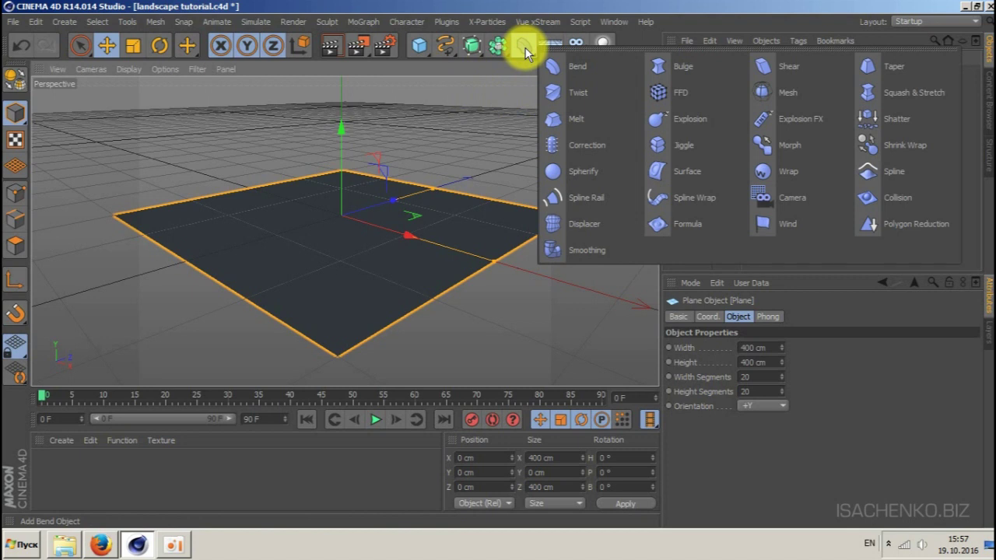
left_click(585, 221)
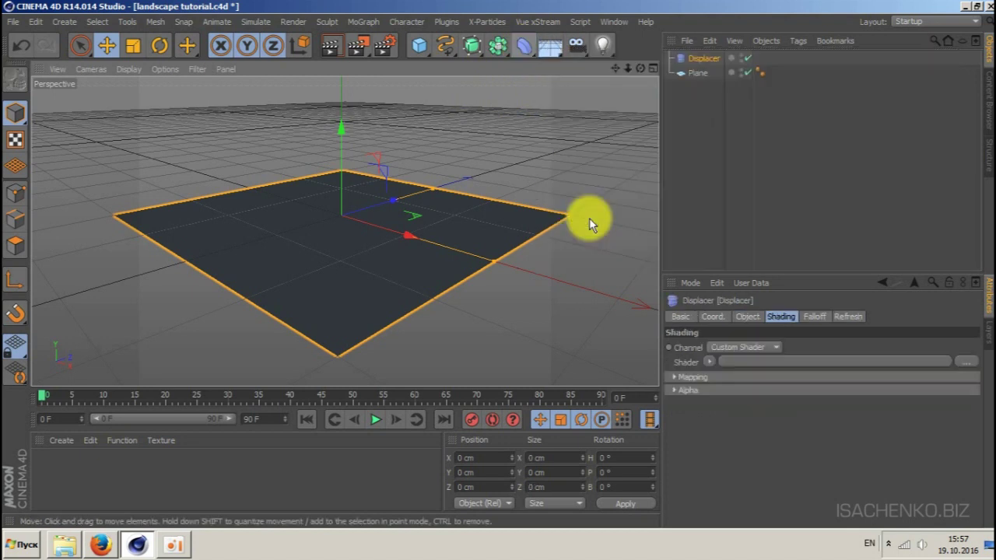
left_click_drag(702, 65, 700, 73)
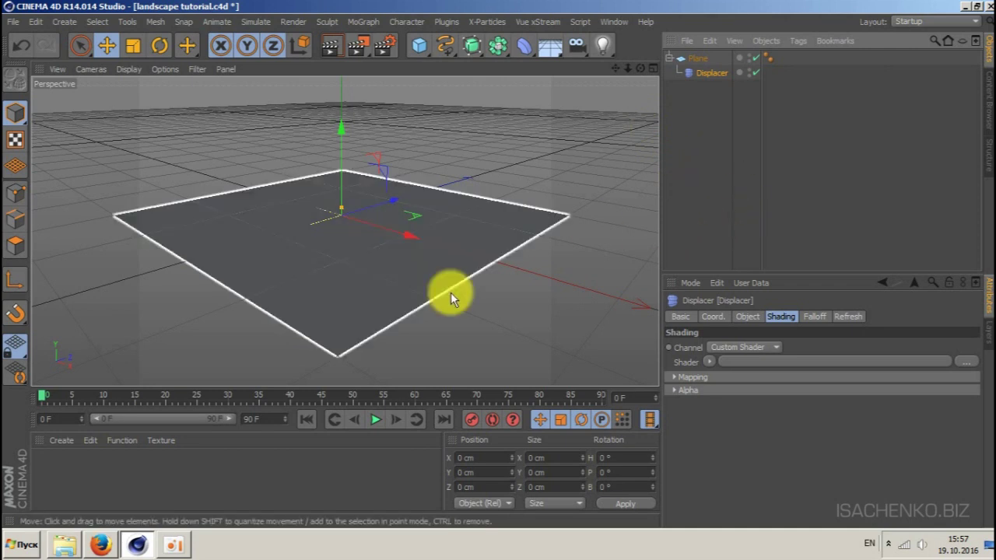
Check the Rocky Terrain 2 heightmap page in the browser before returning to Cinema 4D.
left_click(105, 546)
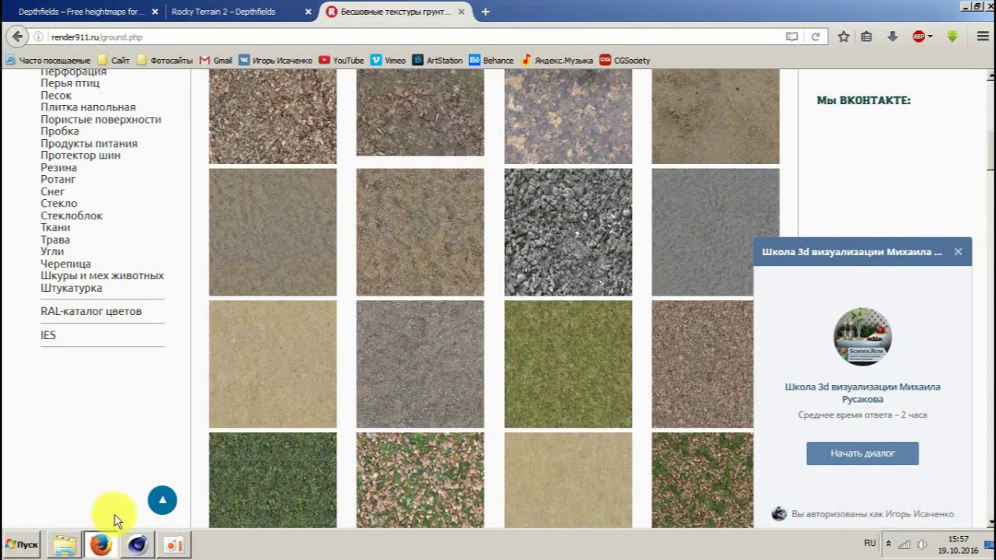
left_click(204, 11)
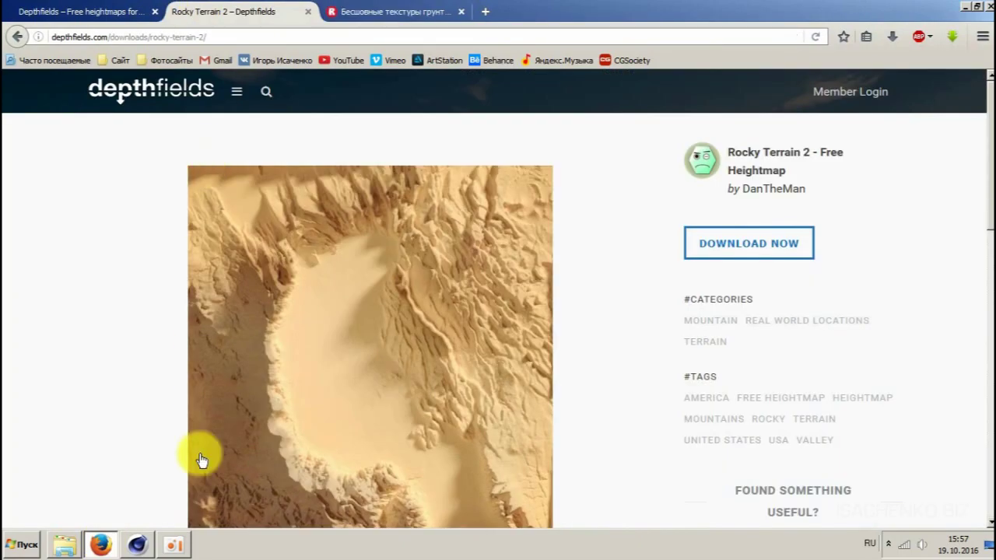
left_click(140, 548)
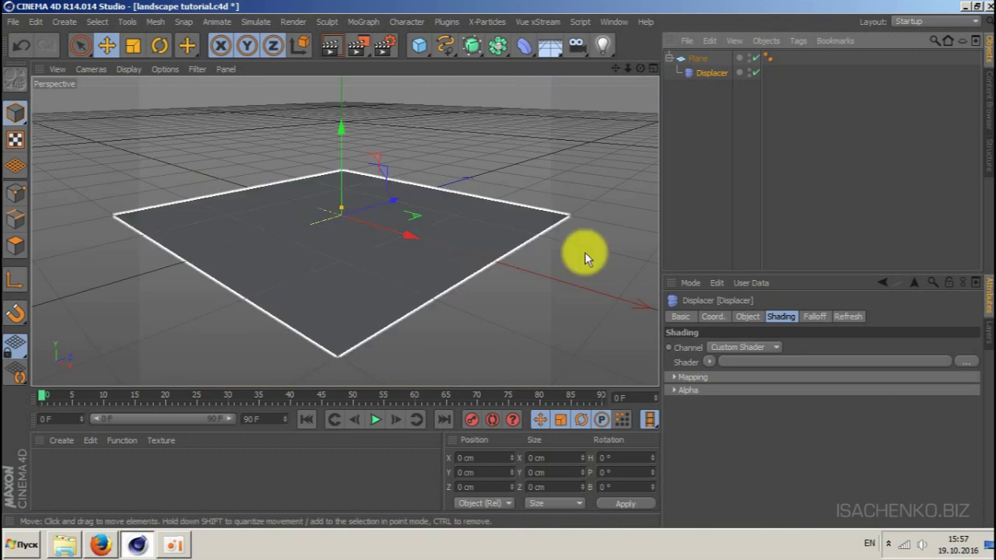
Load rocky-terrain-2.png as the Displacer's Custom Shader image.
left_click(751, 317)
left_click(782, 316)
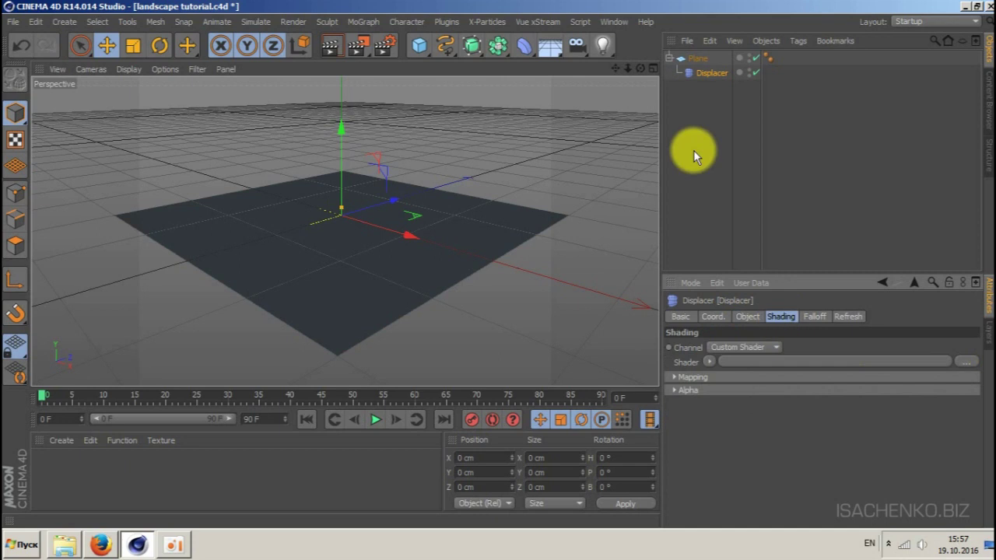
left_click(774, 351)
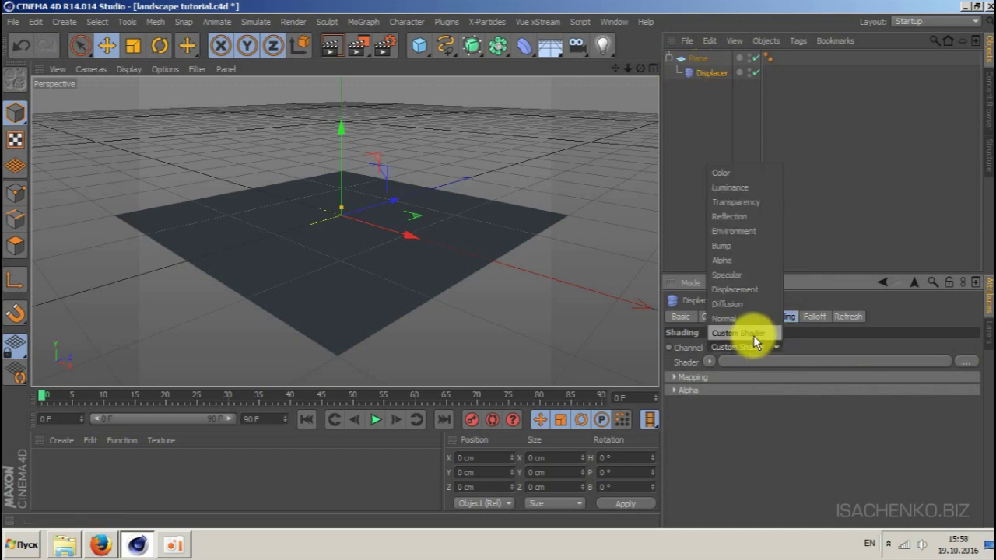
left_click(753, 334)
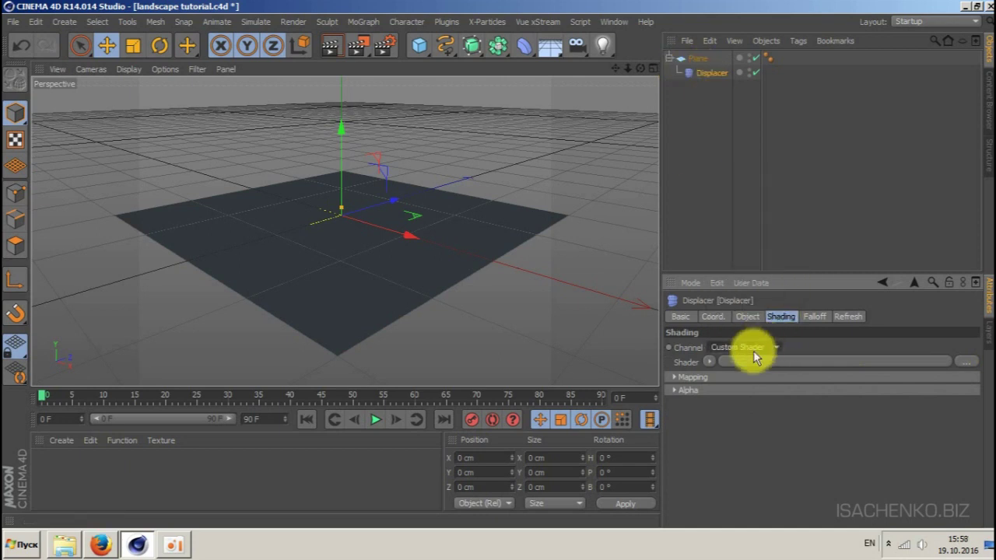
left_click(708, 362)
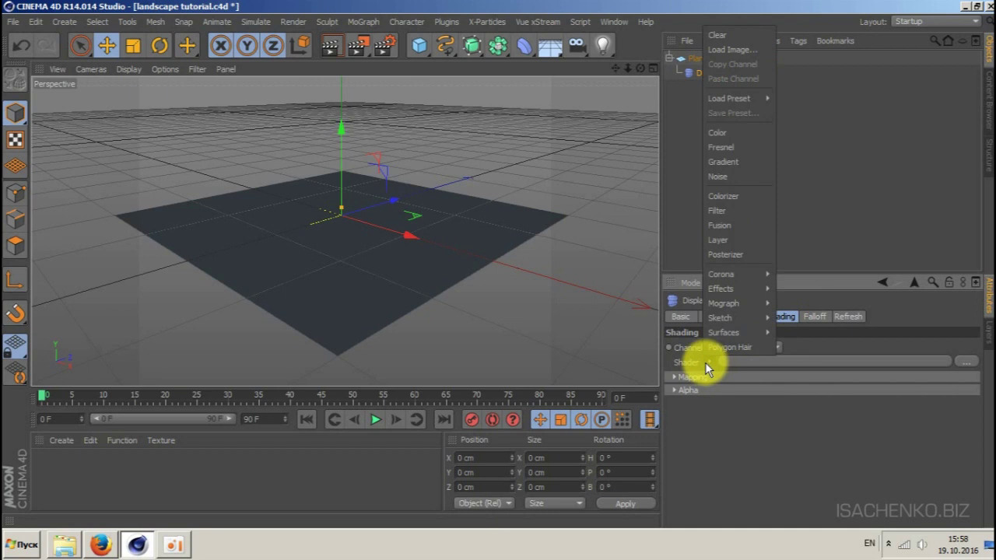
left_click(718, 48)
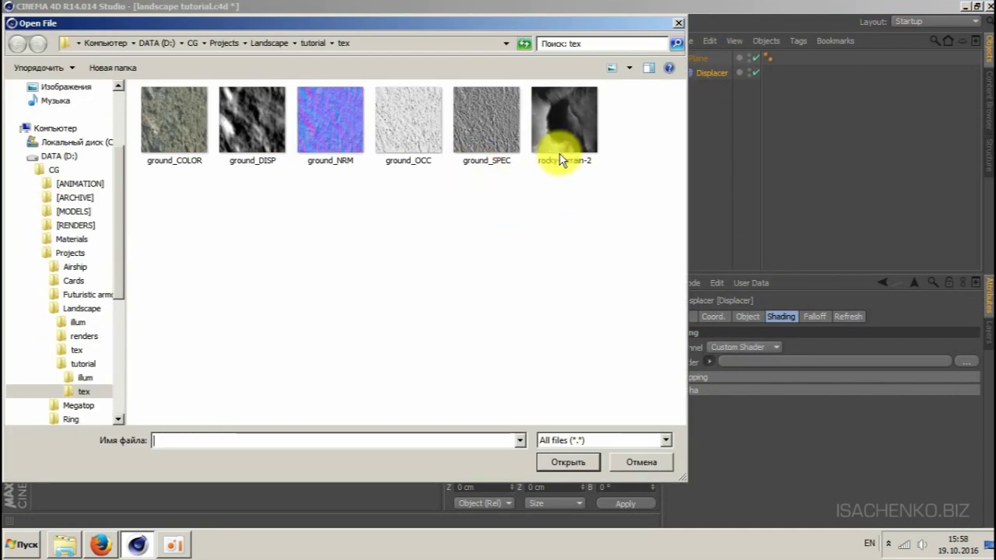
left_click(561, 160)
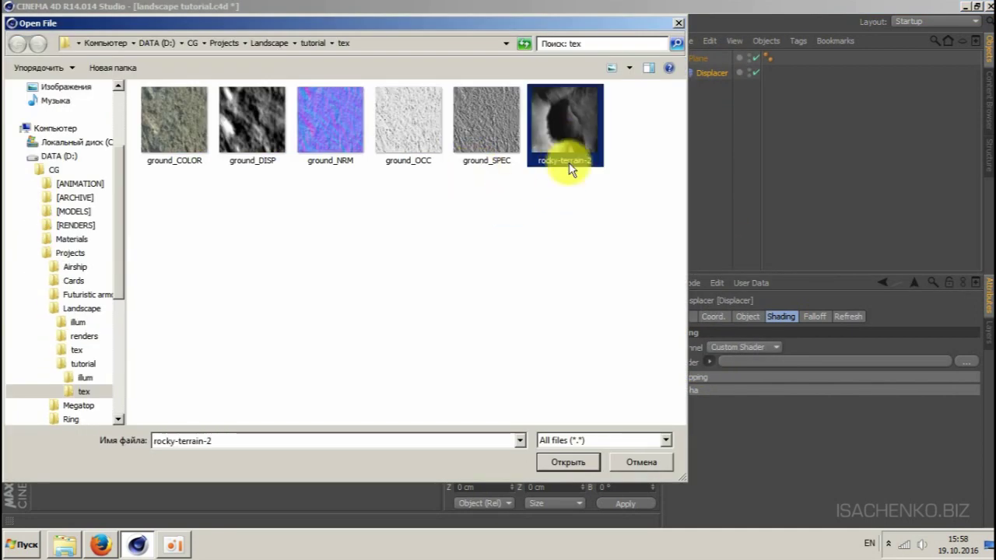
left_click(558, 465)
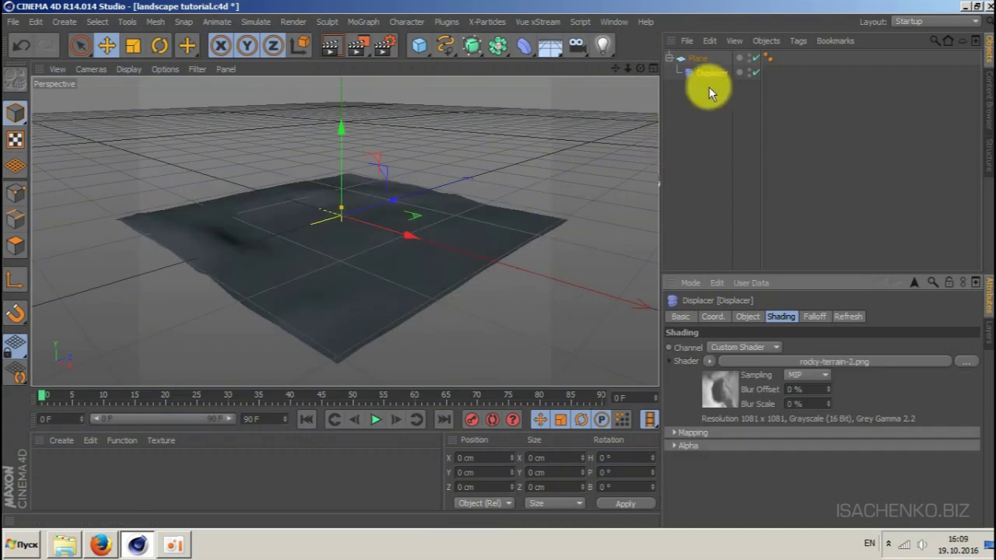
Set the Displacer height to 30 cm and inspect the displaced terrain.
left_click(746, 317)
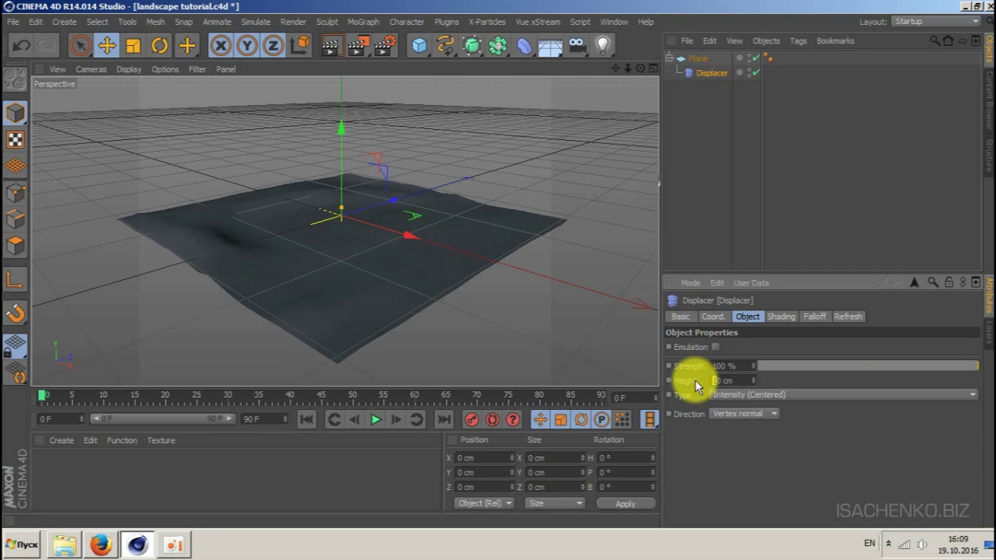
type("30")
key("Return")
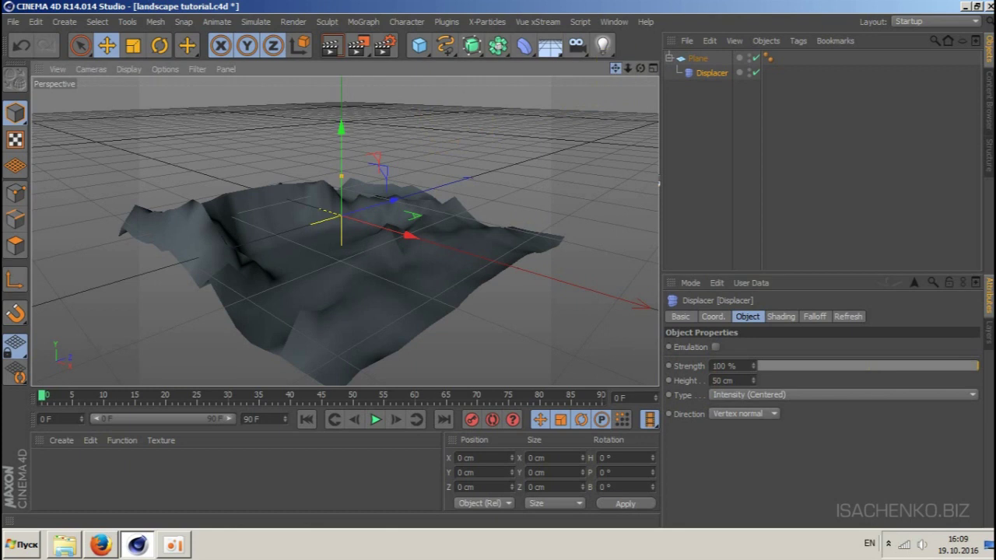
left_click_drag(544, 187, 584, 183, "alt")
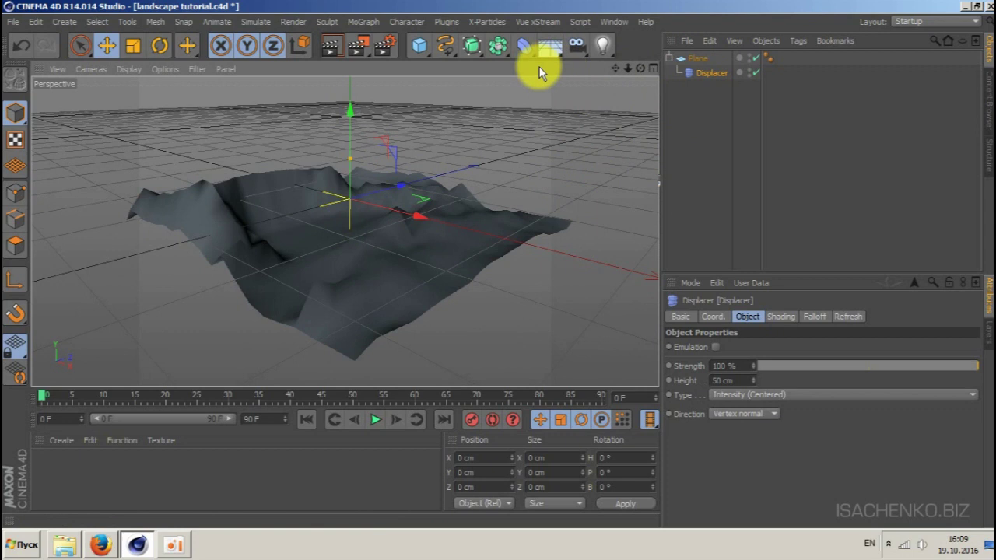
Add a HyperNURBS and place the Plane inside it to smooth the terrain.
left_click(469, 49)
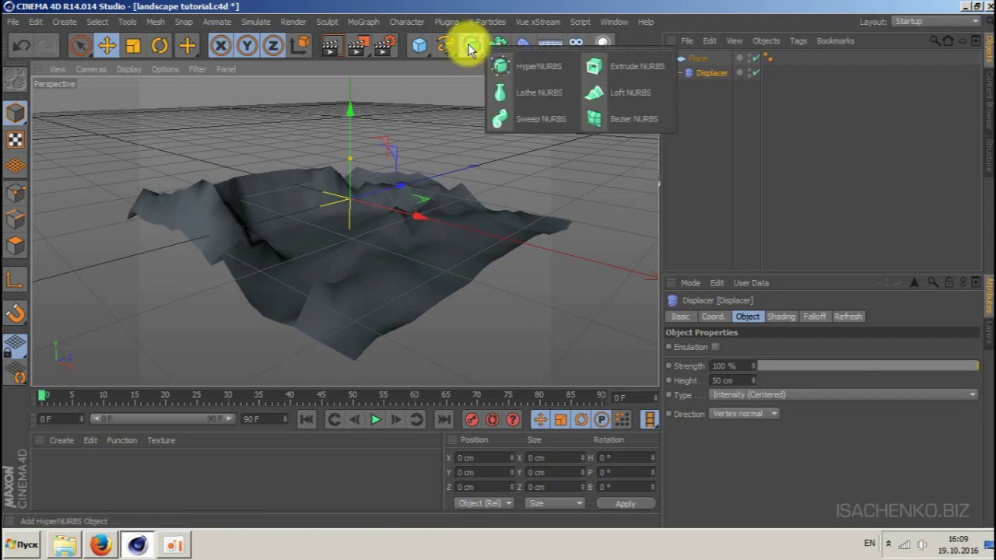
left_click(520, 66)
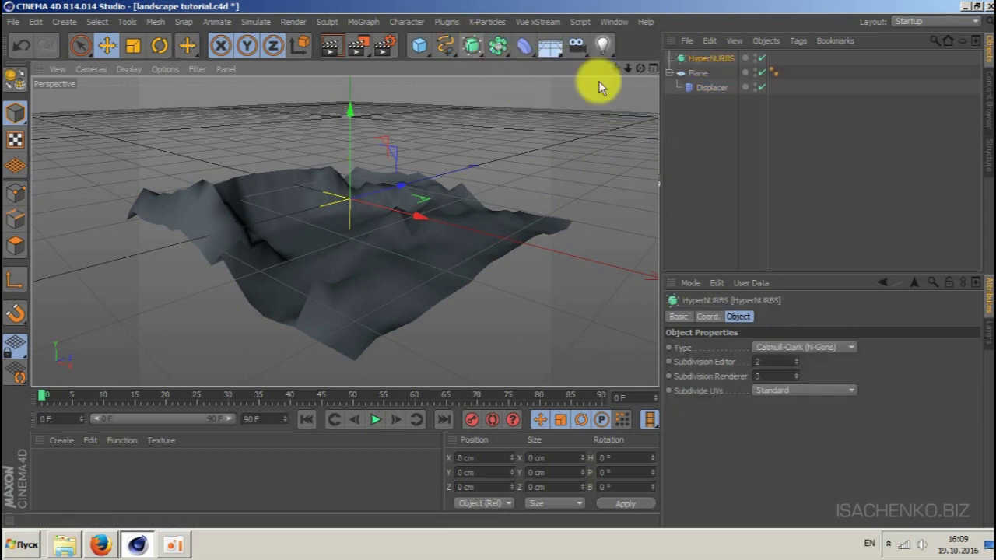
left_click_drag(720, 59, 713, 63)
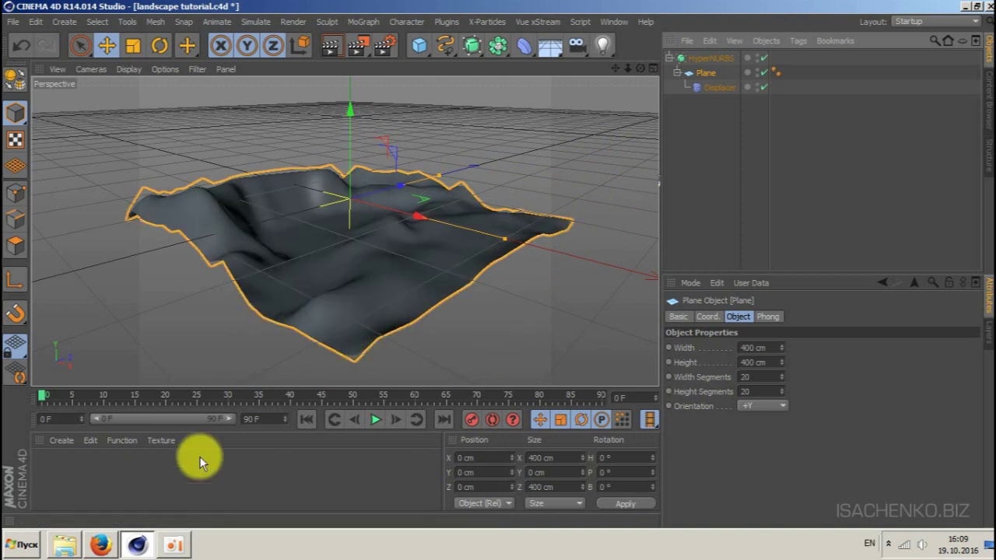
Create a new material named 'Ground'.
double_click(125, 477)
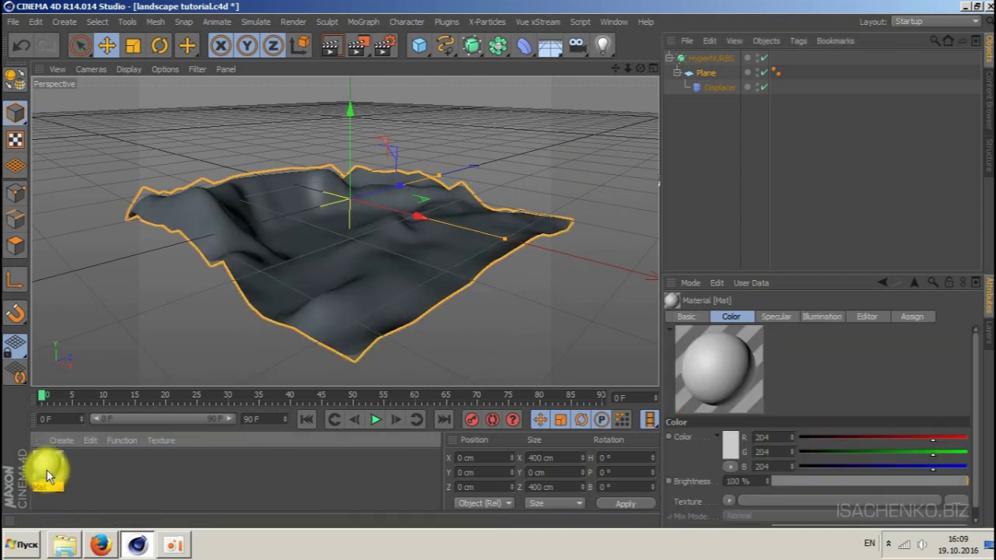
double_click(47, 466)
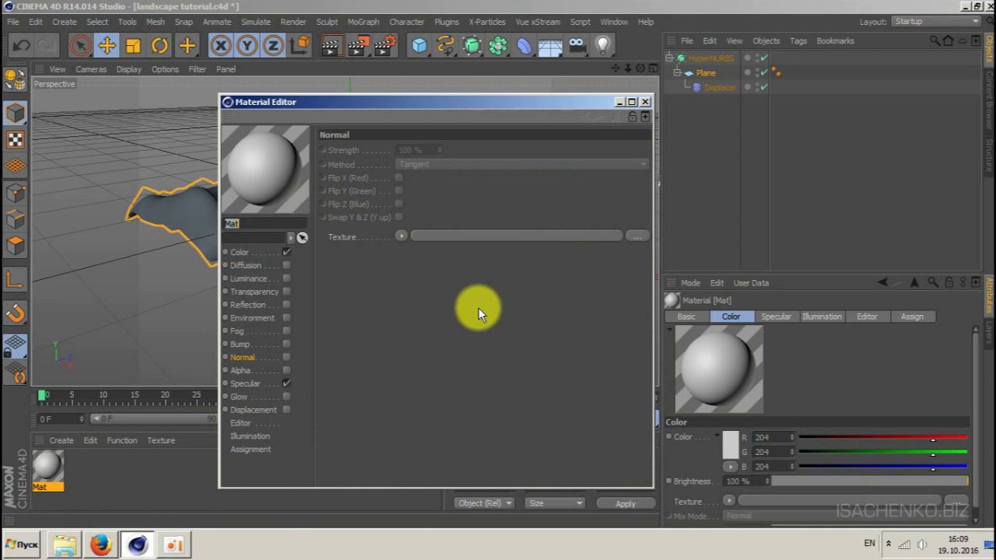
type("Ground")
key("Return")
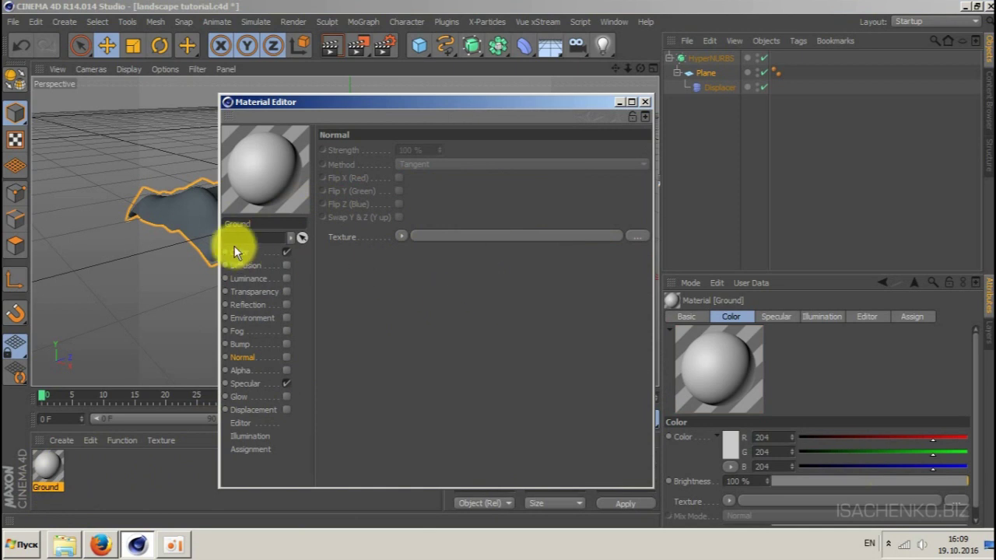
Load ground_COLOR.png as the Ground material's Color texture.
left_click(233, 253)
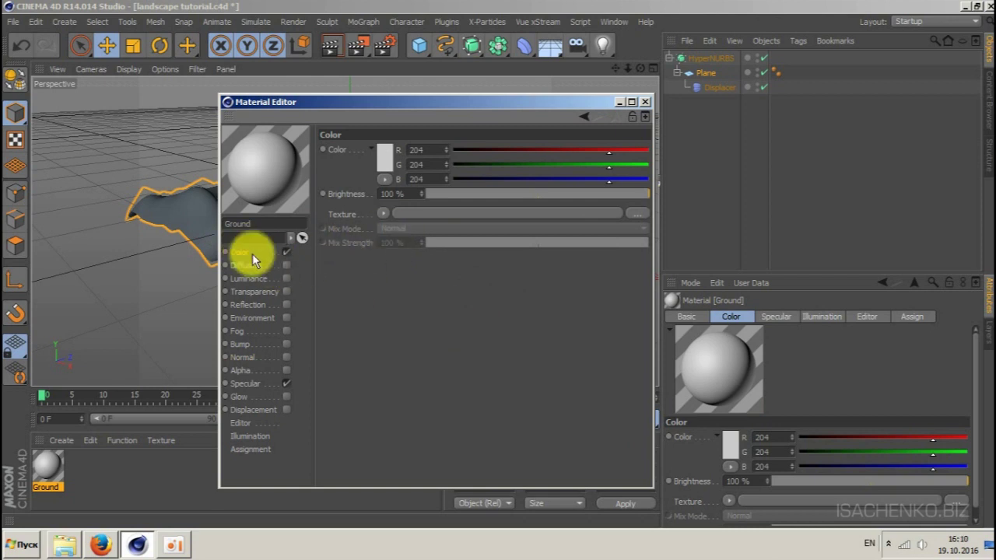
left_click(384, 215)
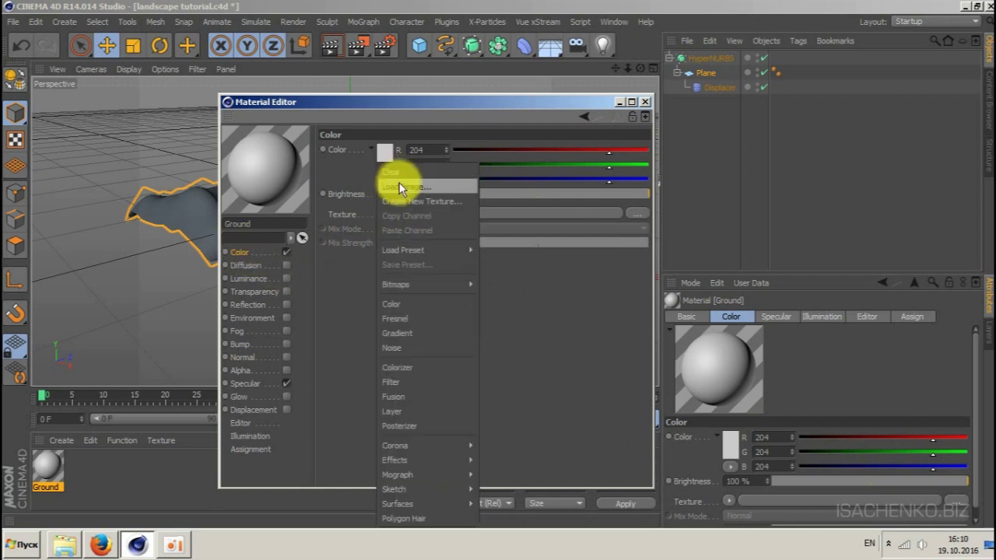
left_click(399, 187)
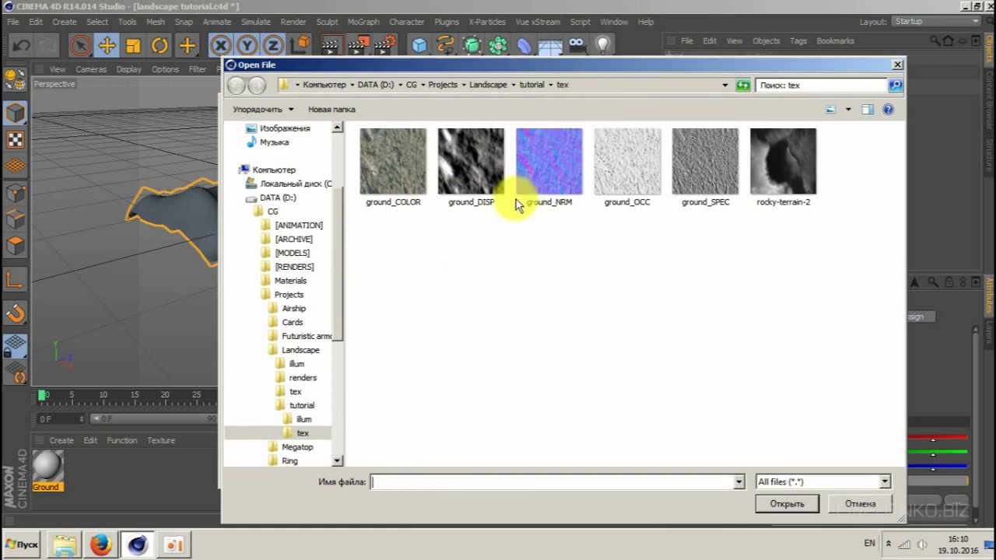
left_click(401, 174)
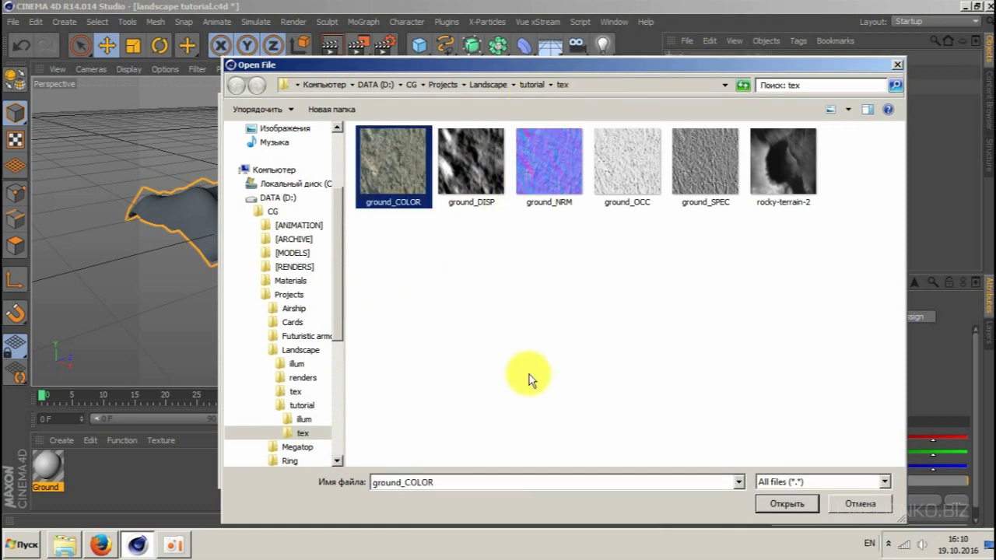
left_click(790, 504)
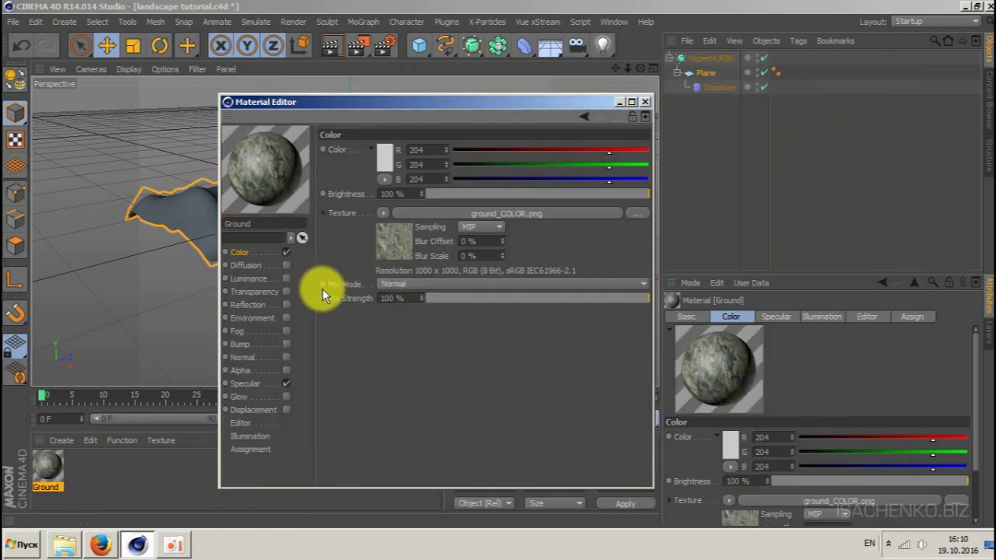
Enable the Normal channel and load ground_NRM.png as the normal map.
left_click(287, 357)
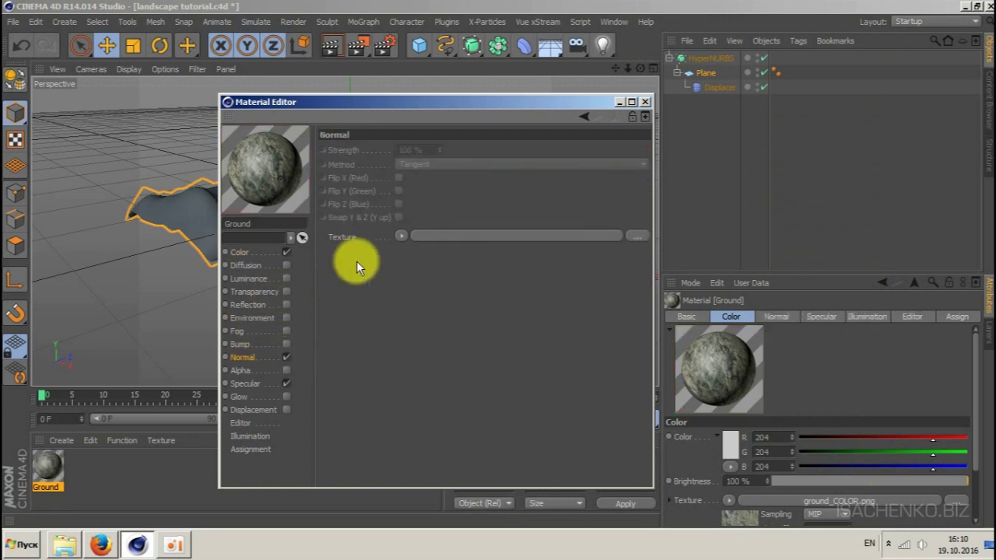
left_click(400, 237)
left_click(429, 187)
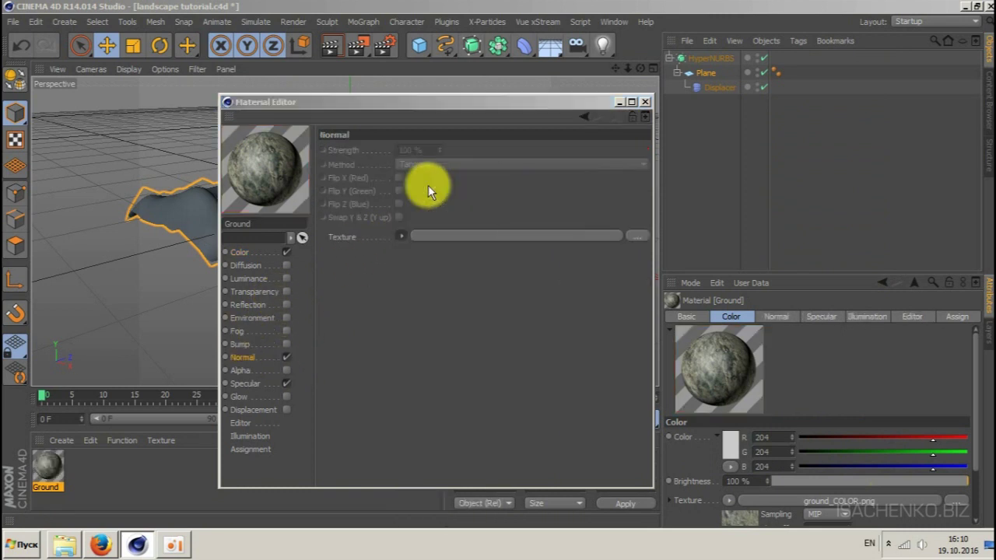
left_click(549, 165)
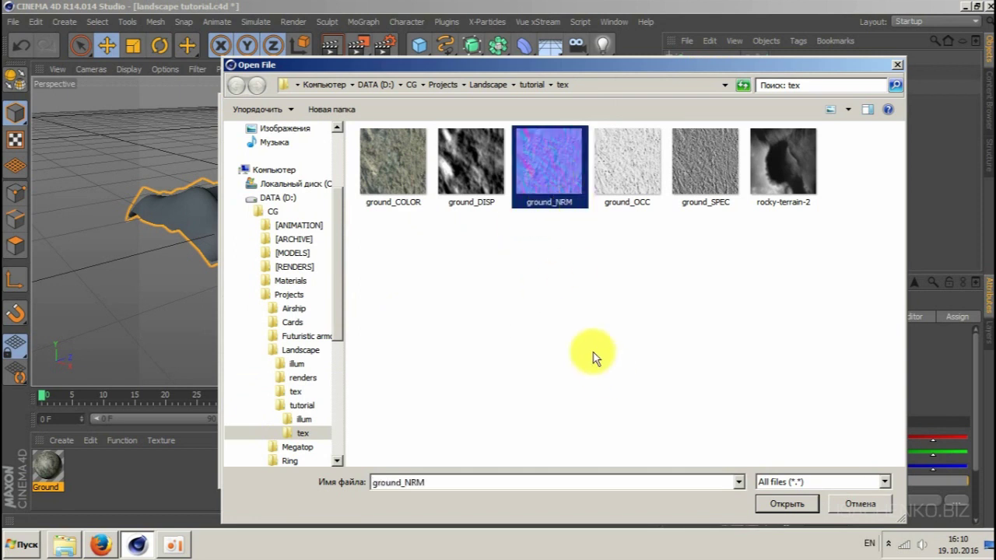
left_click(773, 501)
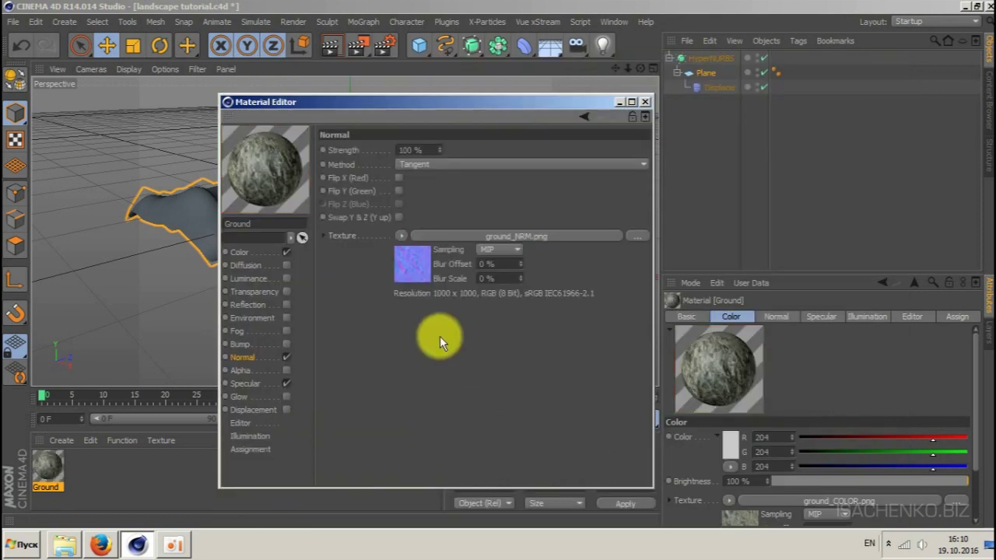
Enable Displacement with ground_DISP.png, type Intensity and 10 cm height.
left_click(285, 408)
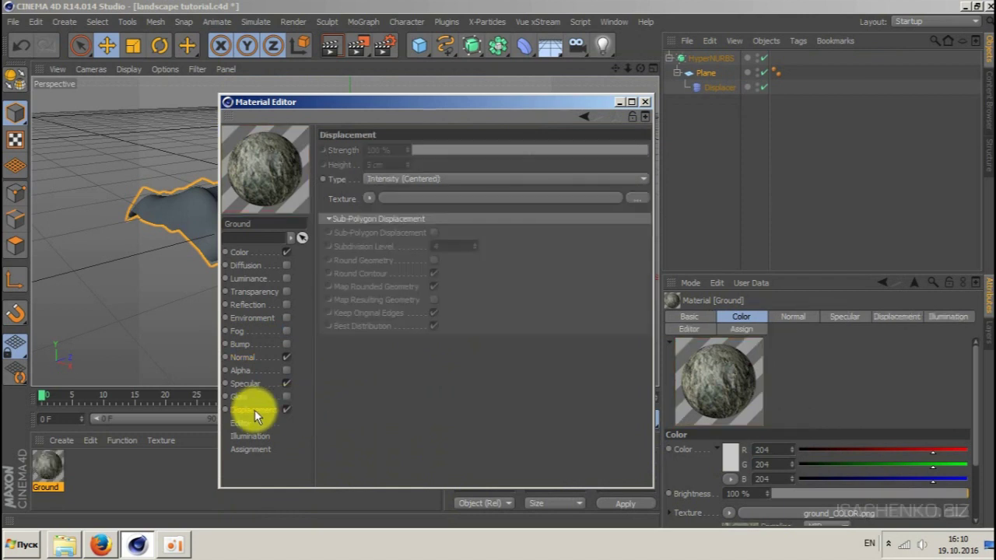
left_click(366, 198)
left_click(392, 194)
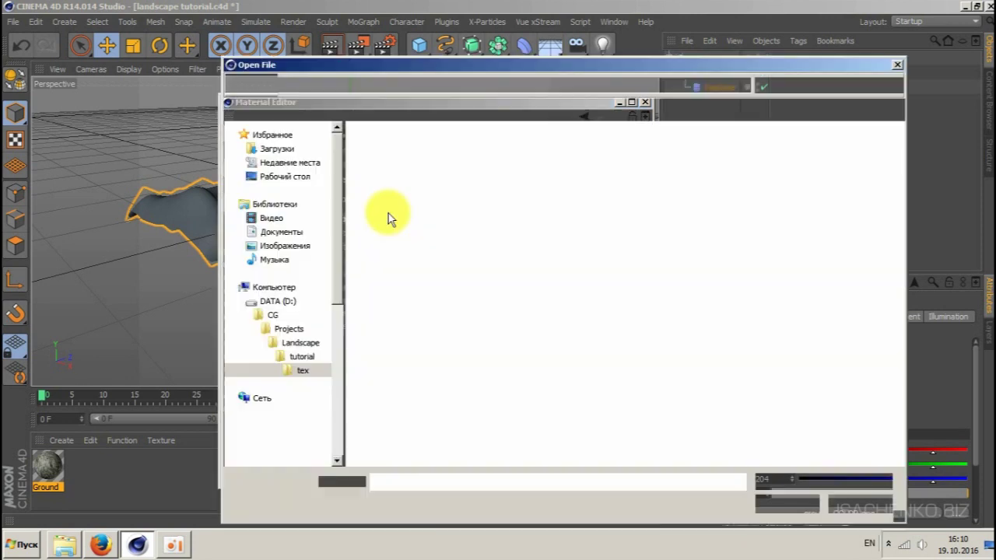
left_click(491, 186)
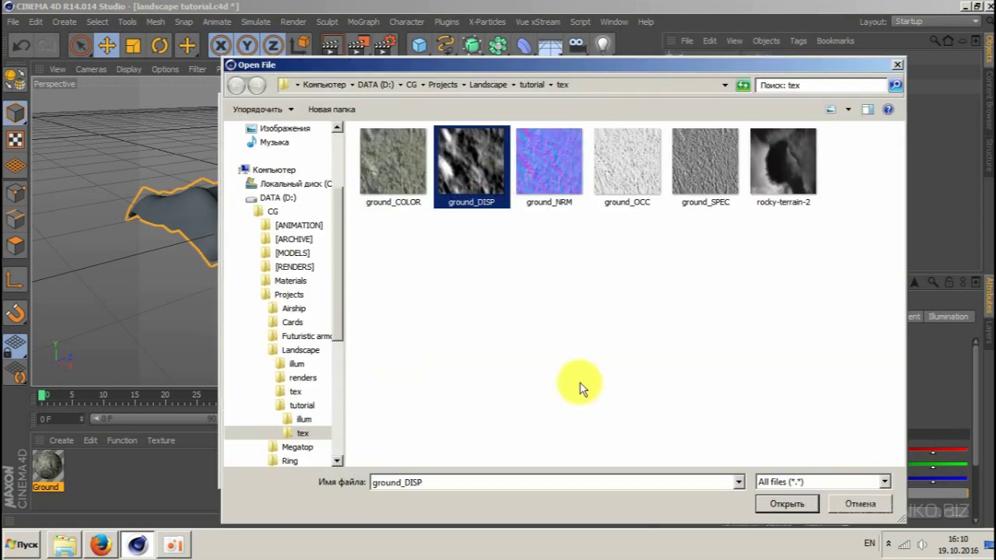
left_click(786, 501)
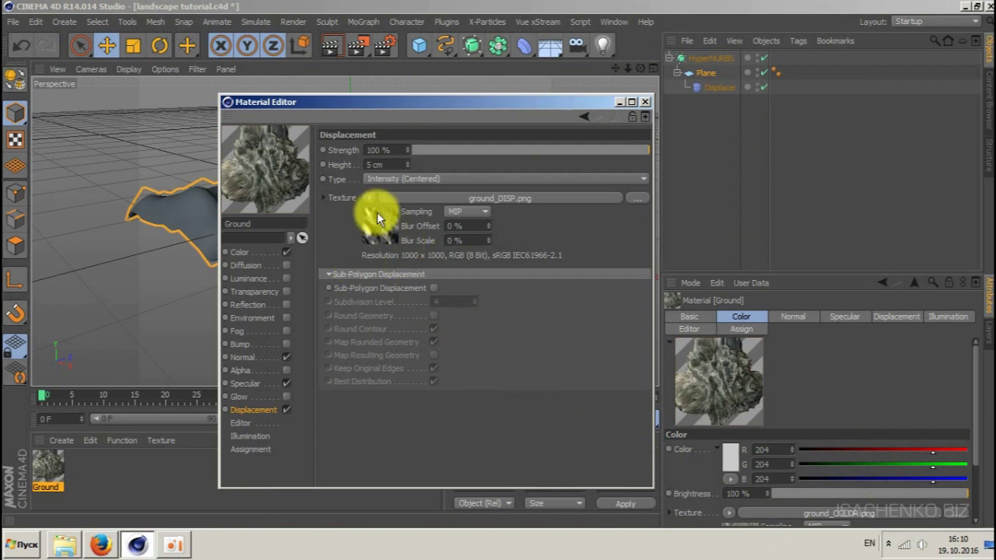
left_click(410, 177)
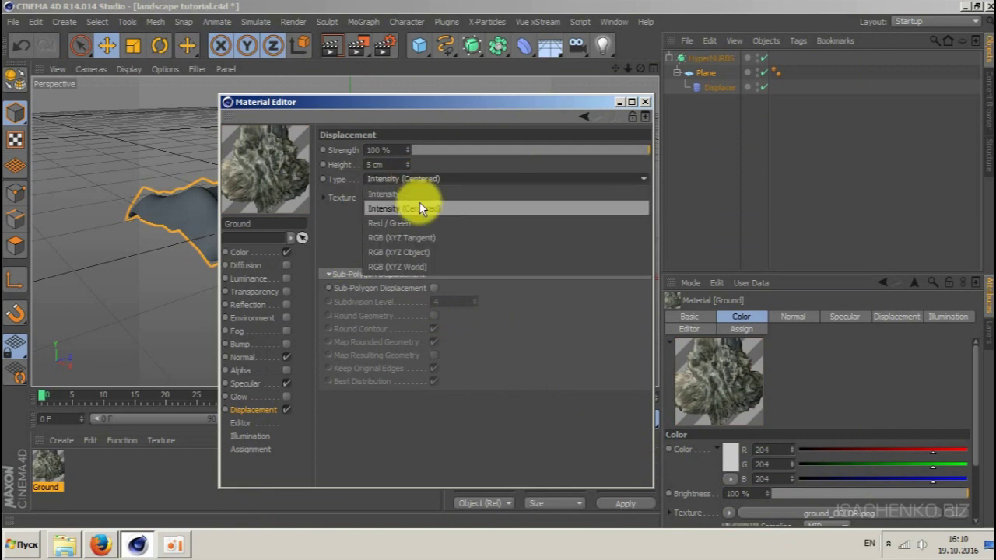
left_click(420, 194)
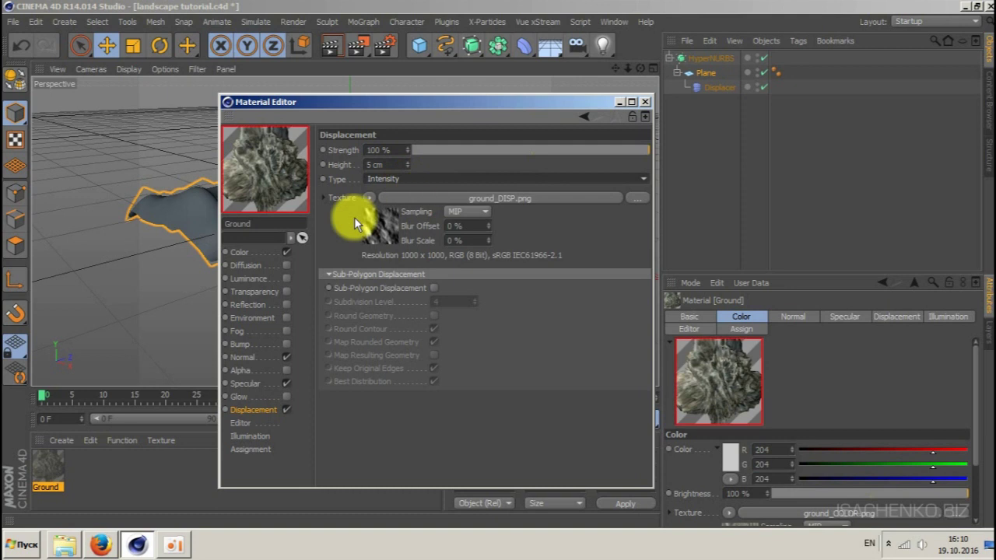
left_click(367, 163)
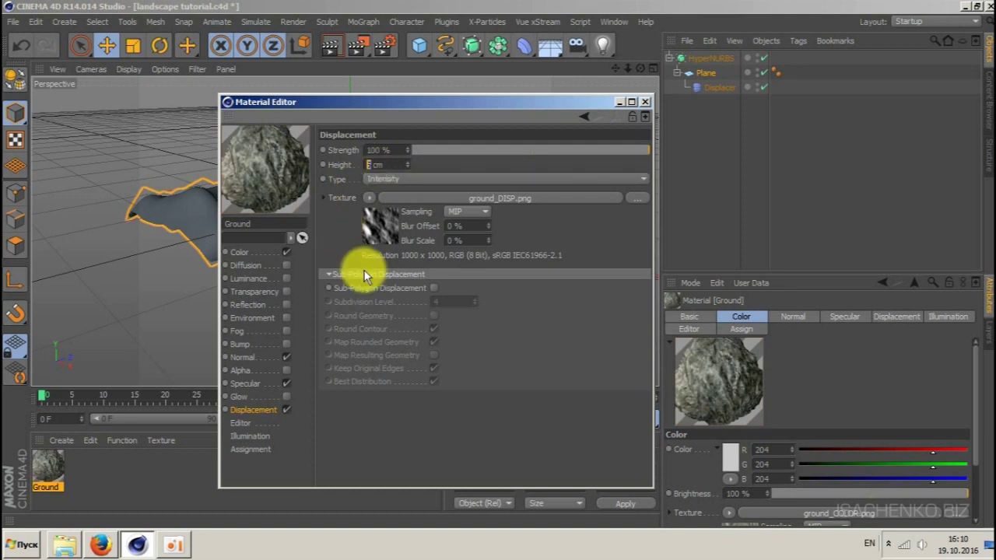
type("10")
key("Return")
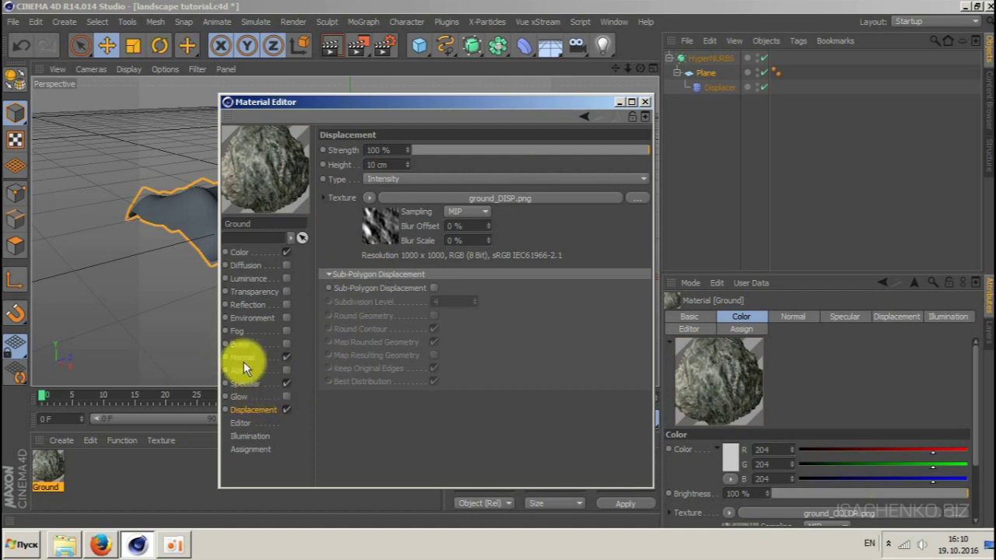
left_click(242, 384)
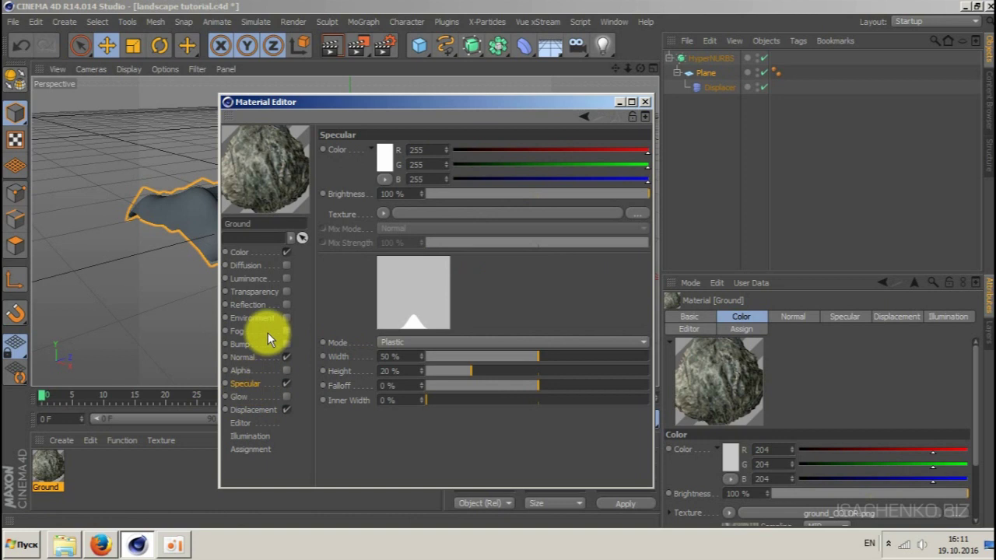
Load ground_SPEC.png as the Specular channel texture.
left_click(383, 212)
left_click(381, 224)
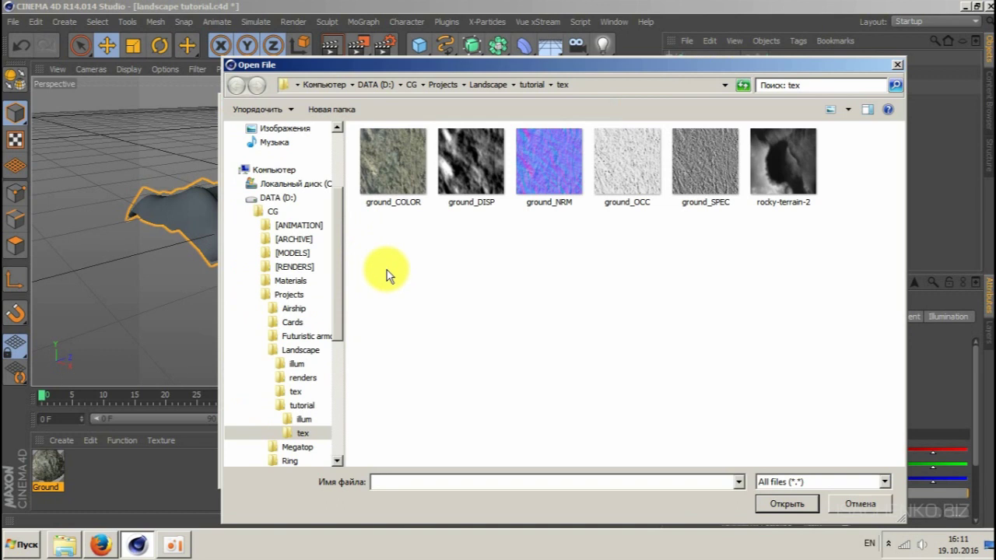
left_click(689, 185)
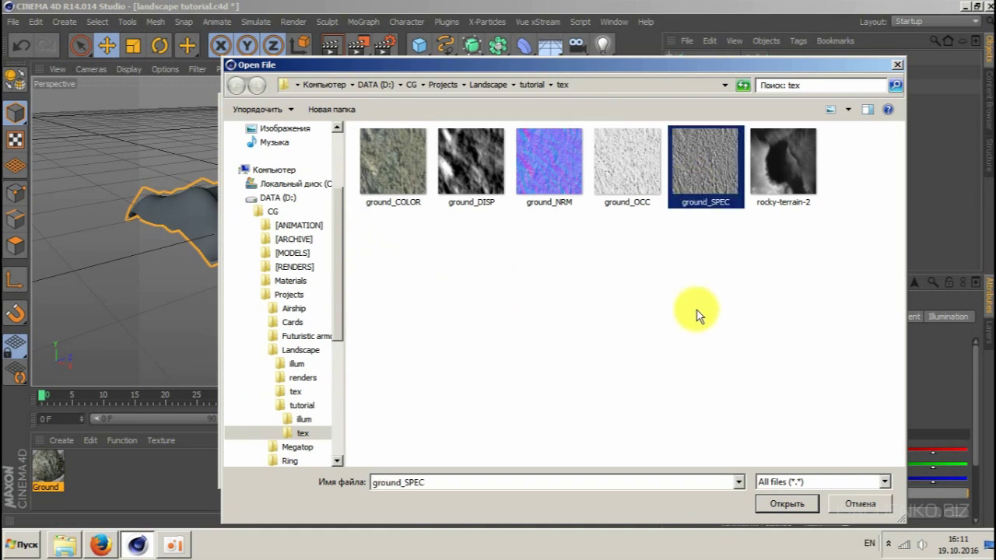
left_click(784, 502)
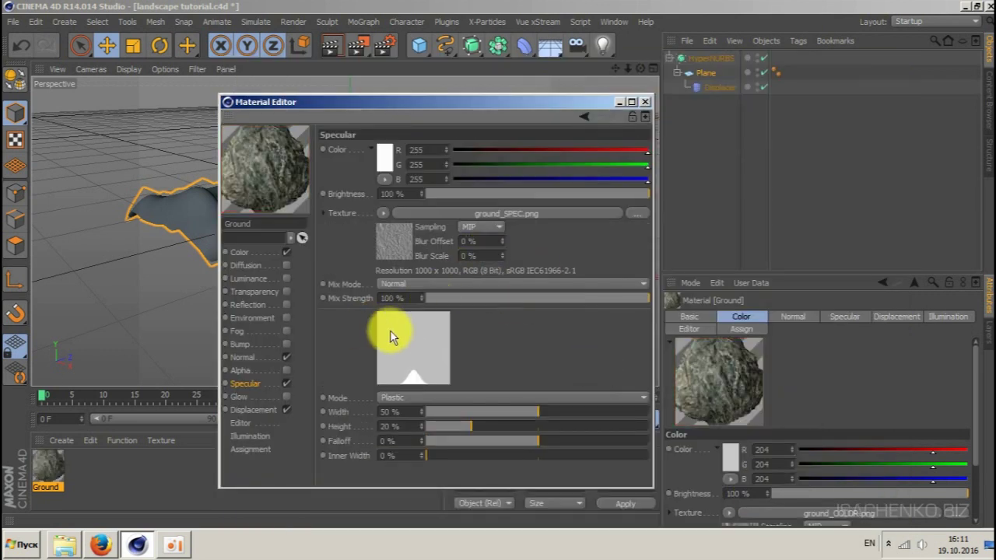
Enable the Bump channel and load ground_OCC.png as the bump map.
left_click(244, 344)
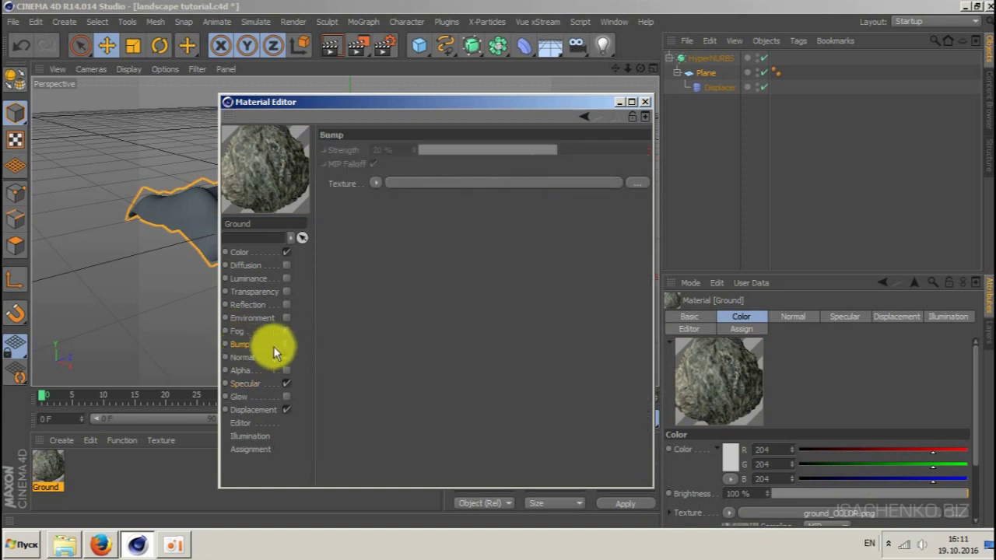
left_click(287, 344)
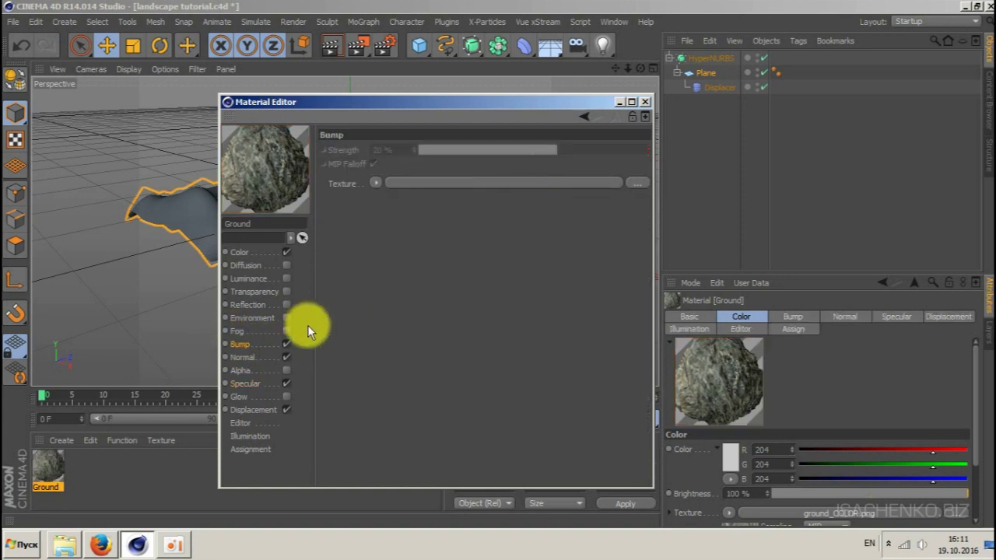
left_click(376, 188)
left_click(381, 185)
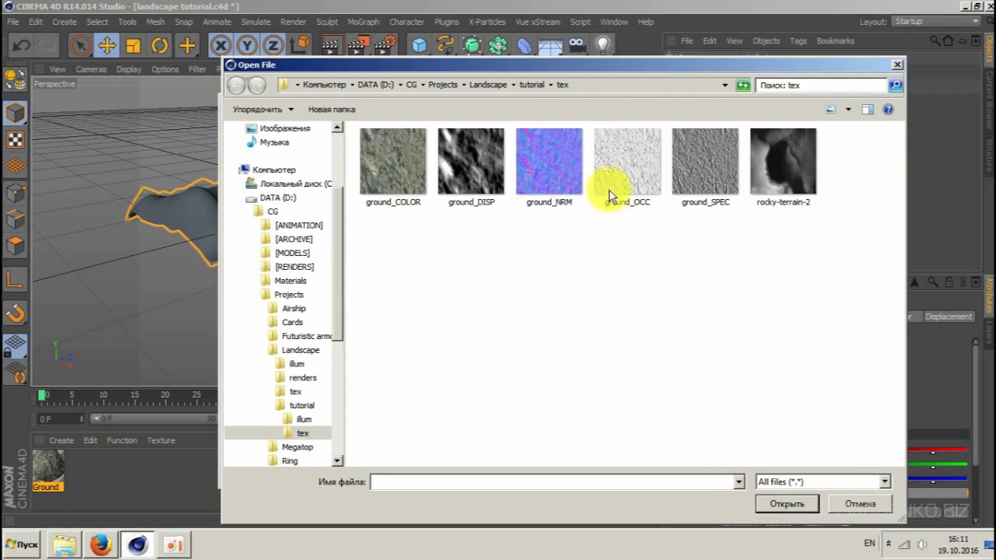
left_click(609, 191)
left_click(785, 505)
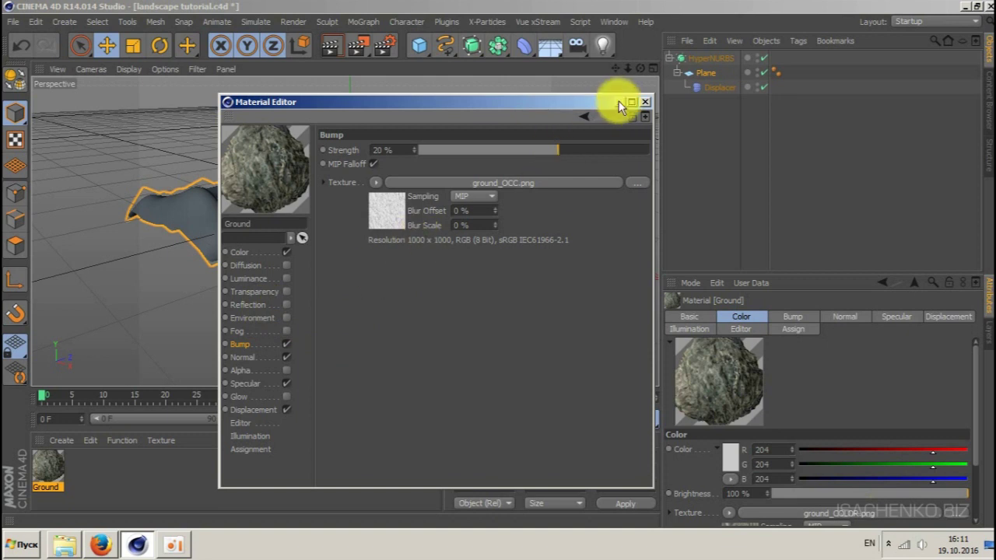
Apply the Ground material to the Plane with Cubic projection.
left_click(645, 101)
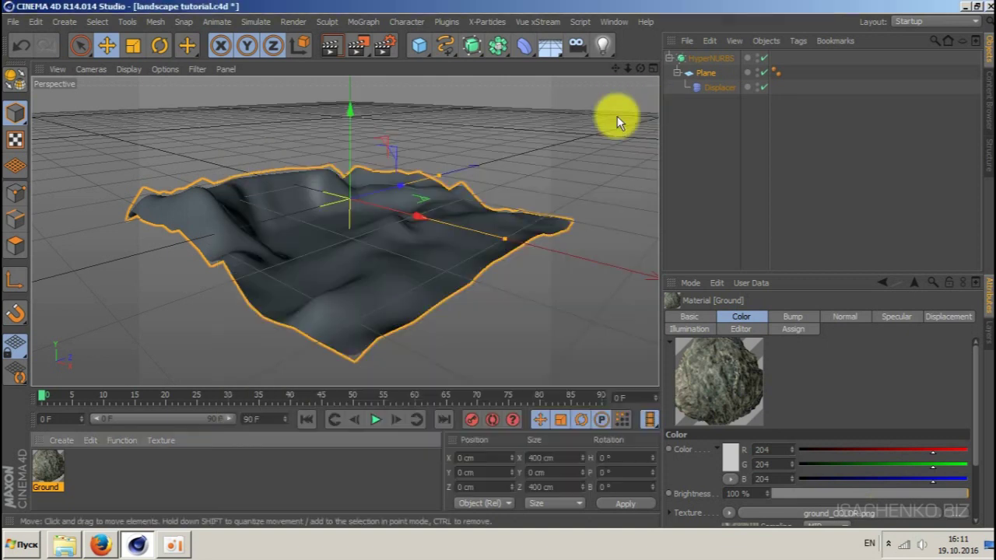
left_click_drag(51, 467, 707, 70)
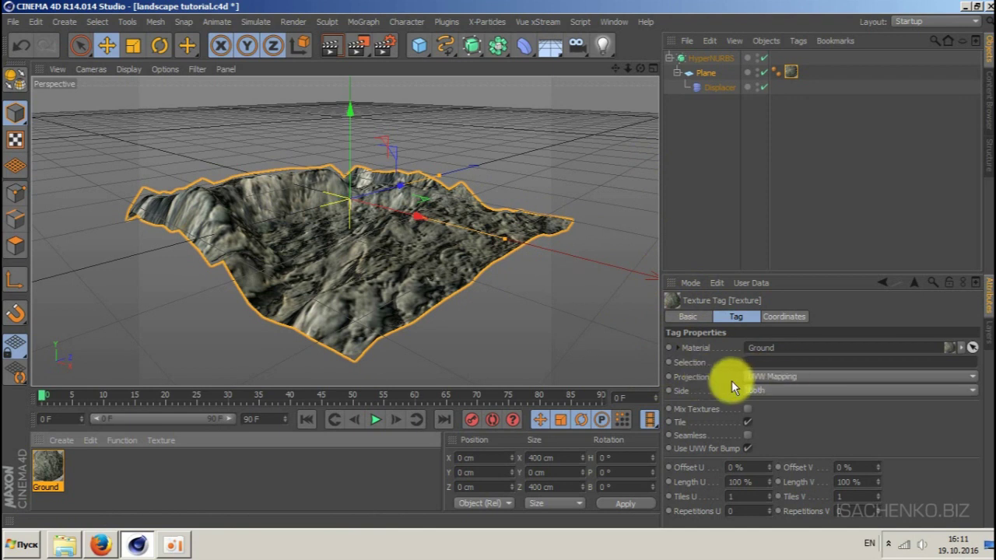
left_click(815, 374)
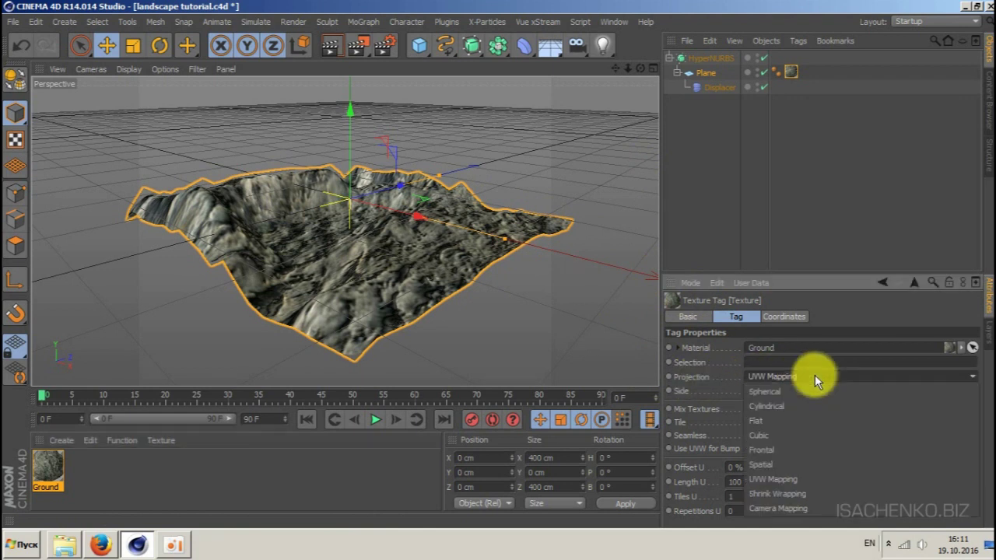
left_click(795, 431)
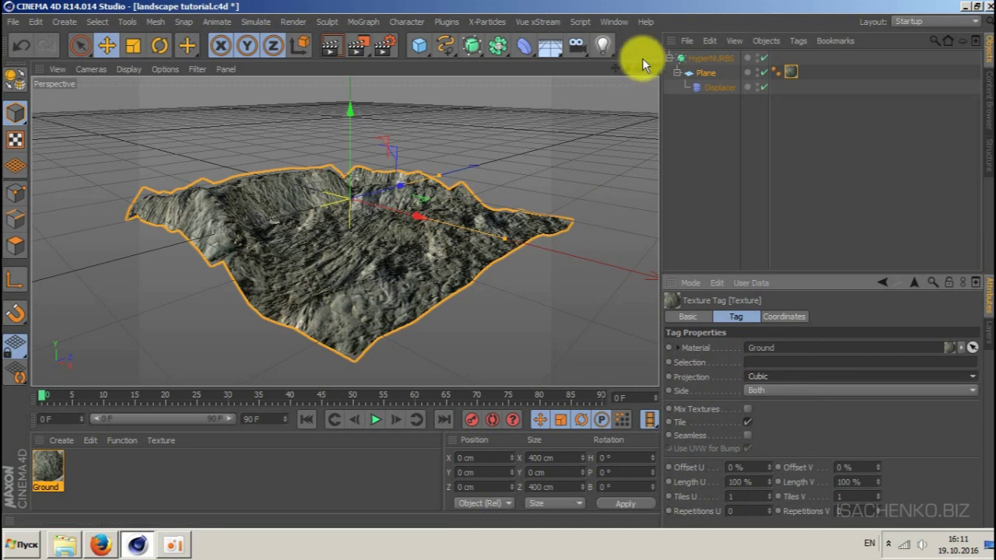
Preview-render the terrain up close, zoom back out, and save the scene.
left_click(334, 48)
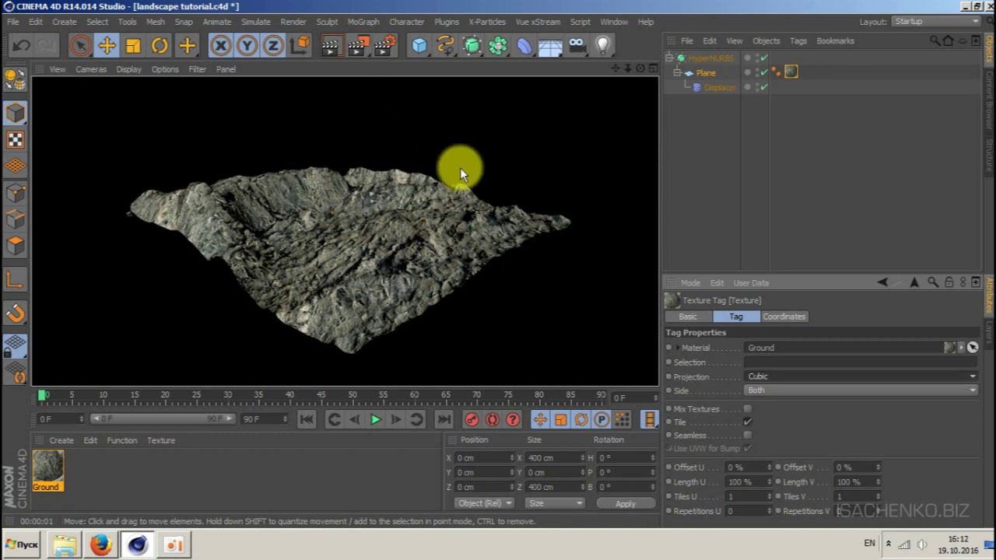
left_click(637, 67)
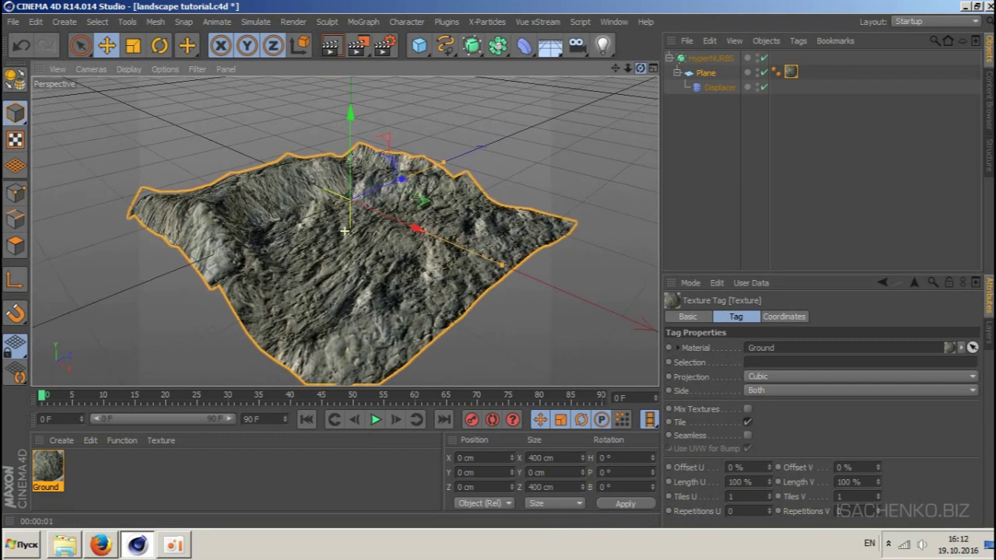
left_click_drag(627, 68, 653, 67)
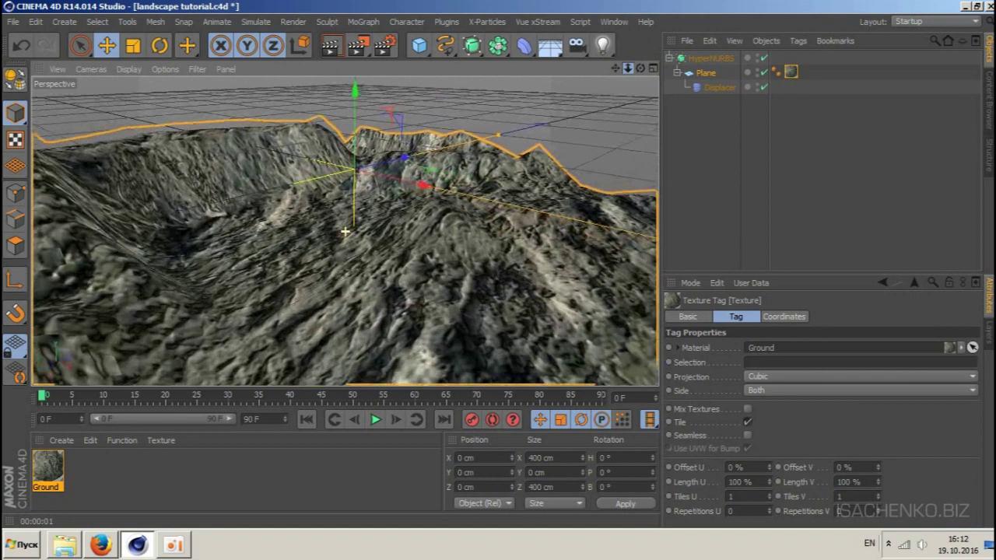
left_click(335, 45)
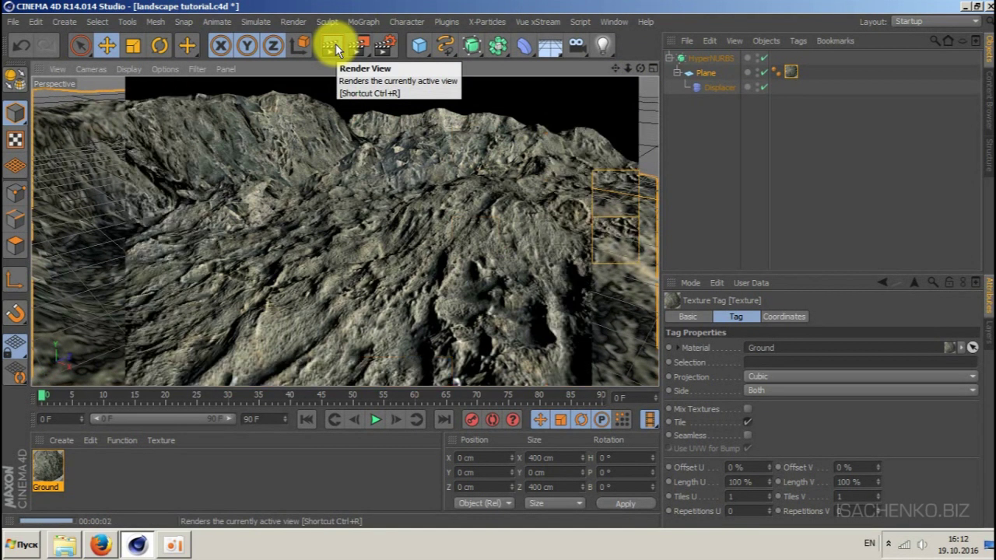
left_click(459, 257)
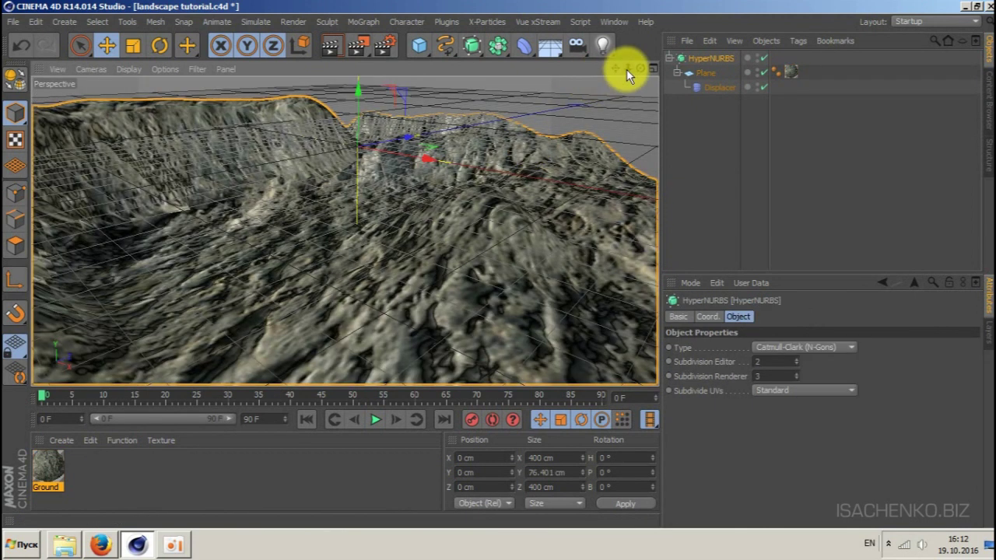
left_click_drag(627, 70, 549, 92)
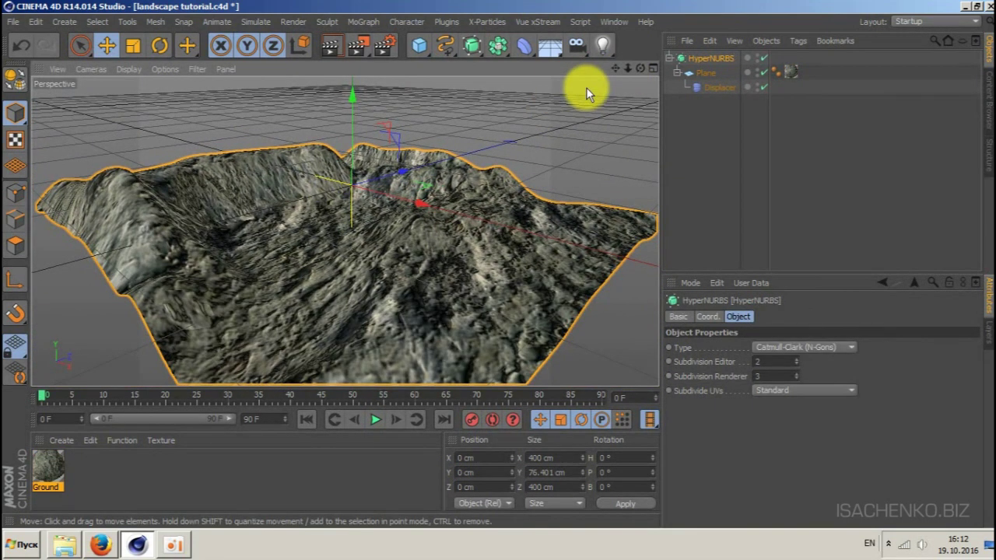
key("ctrl+s")
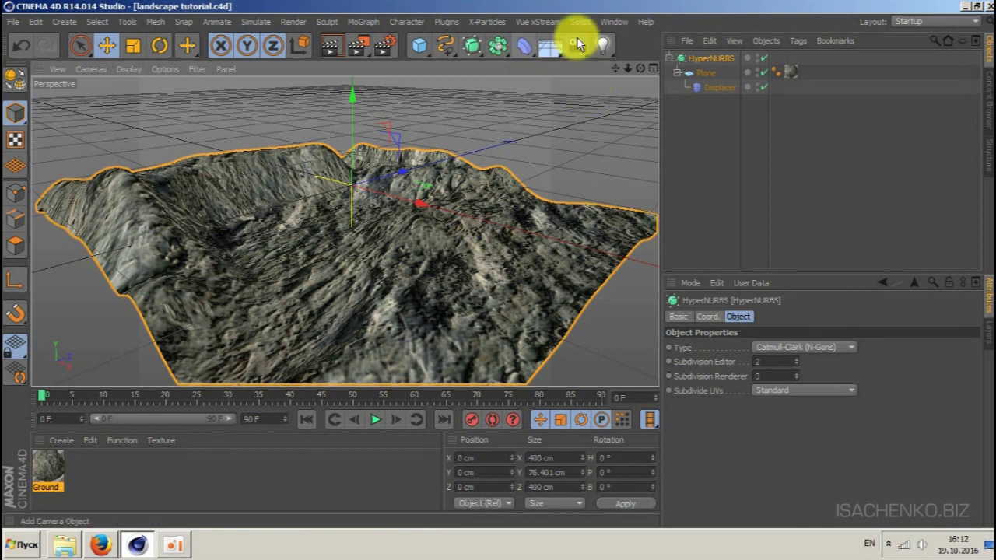
Load the Hyperfocal_HDR_Cloudy preset from the Content Browser's HDRI materials.
left_click(614, 21)
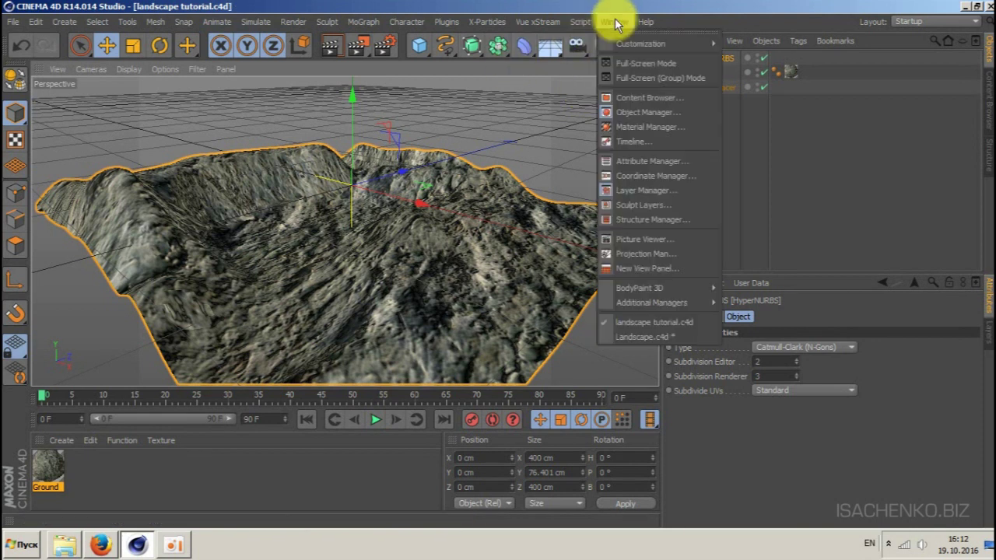
left_click(636, 97)
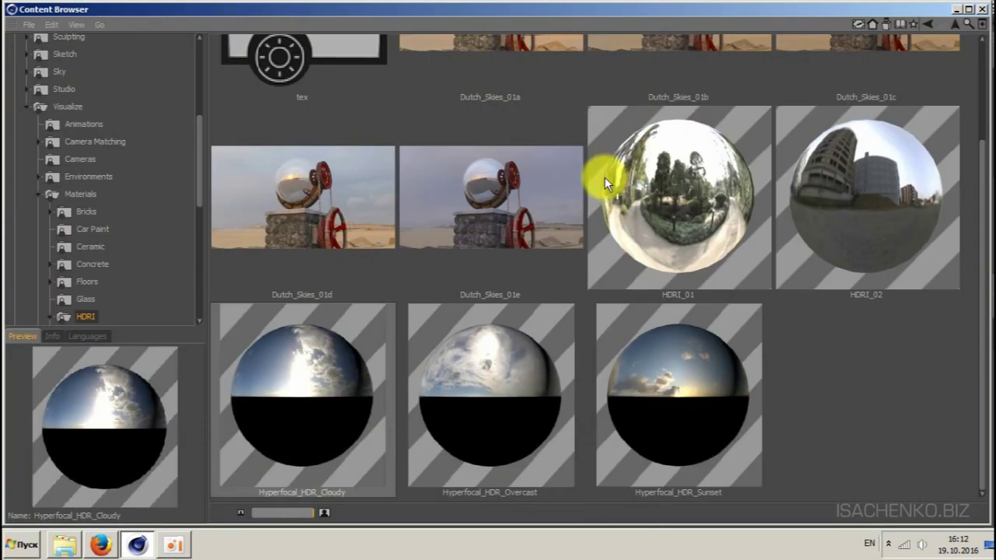
left_click_drag(200, 198, 195, 104)
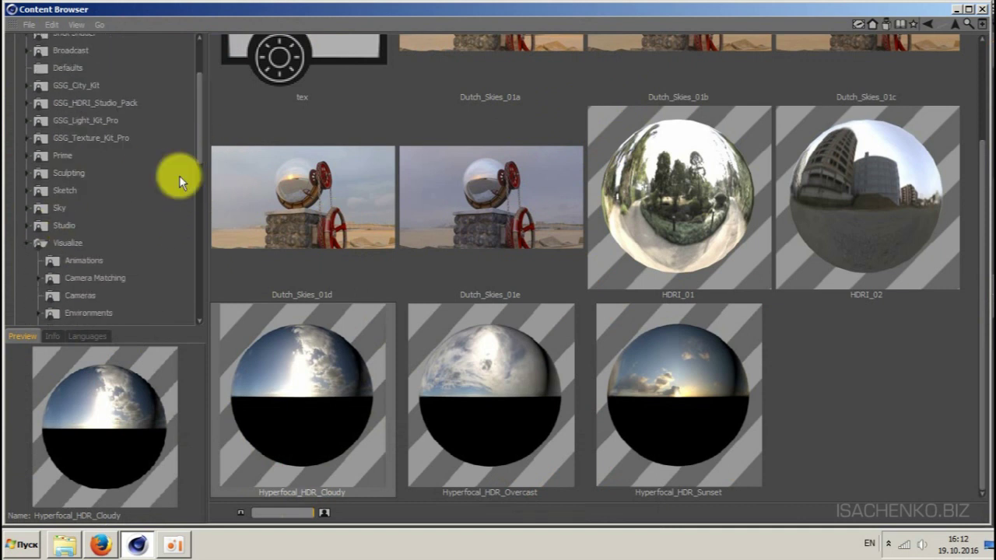
left_click_drag(201, 124, 198, 194)
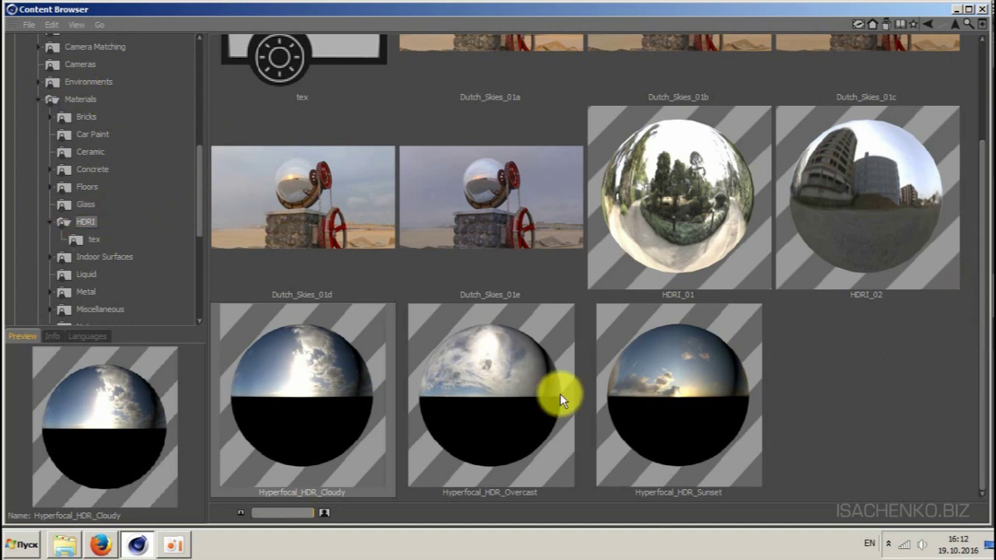
left_click(319, 398)
left_click(458, 391)
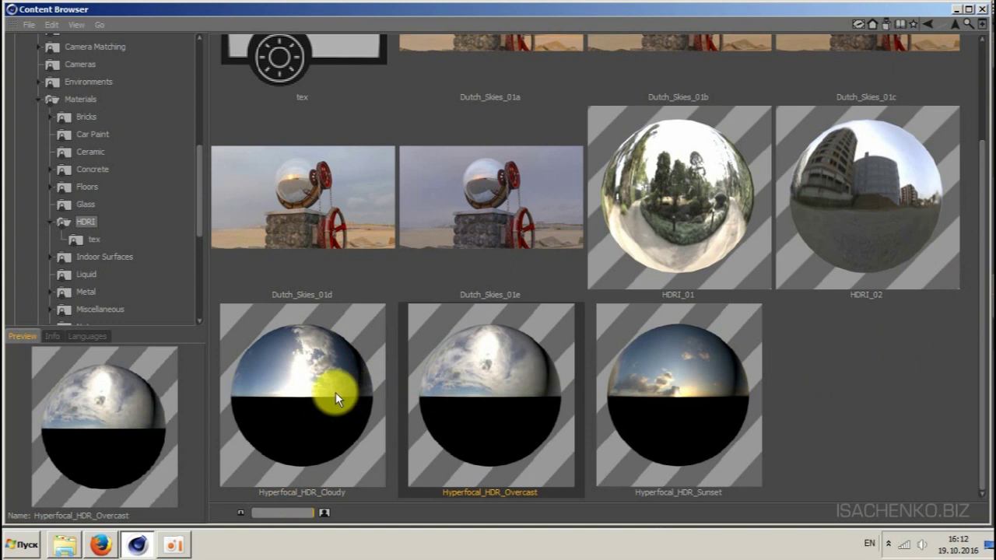
left_click(311, 394)
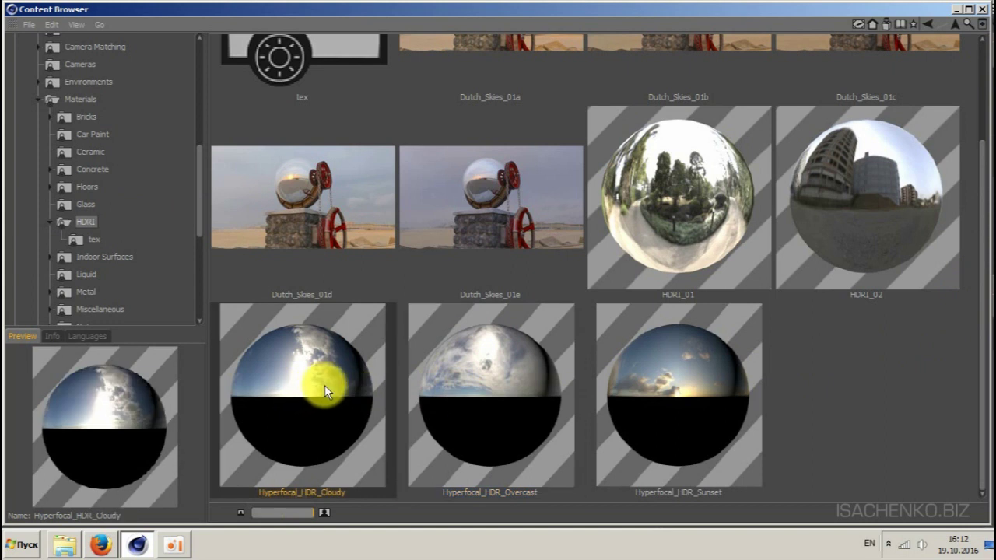
left_click(982, 10)
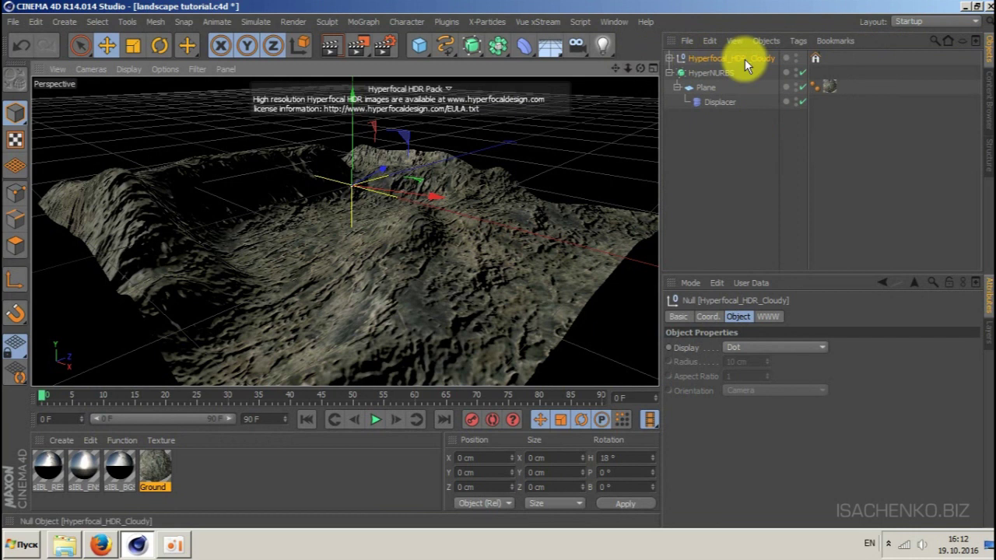
Deselect the HDR null and tilt the view low to show the cloudy sky over the terrain.
left_click(815, 58)
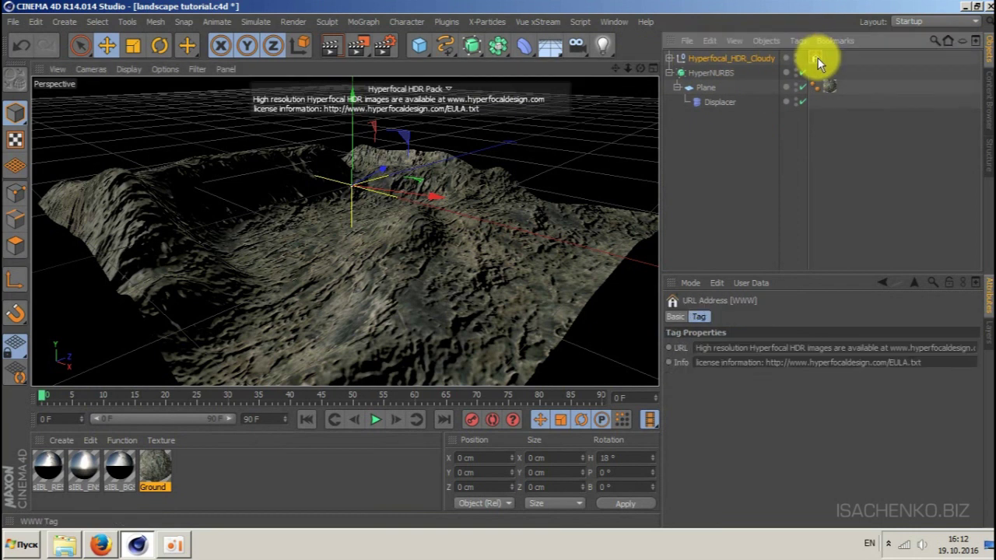
left_click(788, 147)
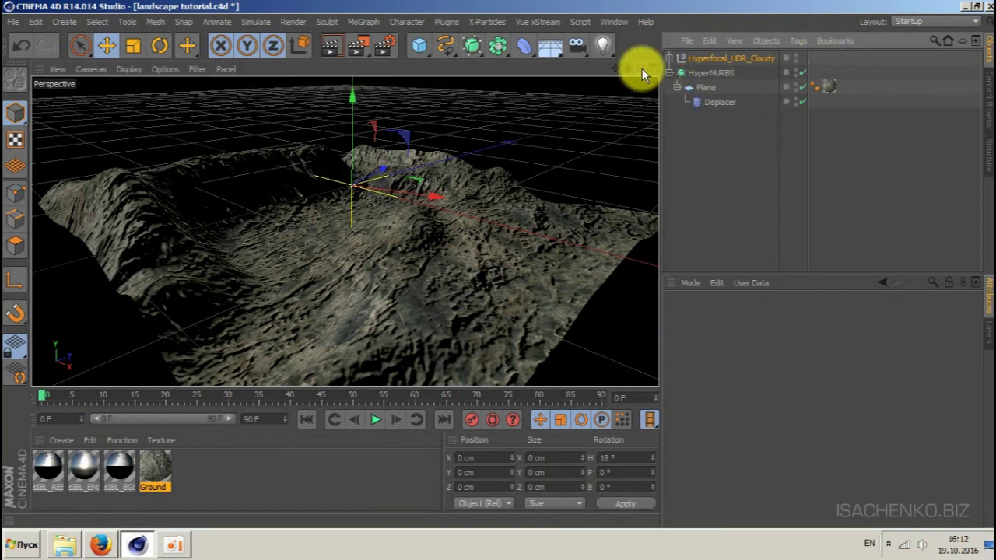
mouse_move(642, 68)
left_mouse_down()
mouse_move(641, 47)
mouse_move(622, 69)
mouse_move(623, 47)
mouse_move(610, 80)
mouse_move(621, 69)
mouse_move(614, 47)
left_mouse_up()
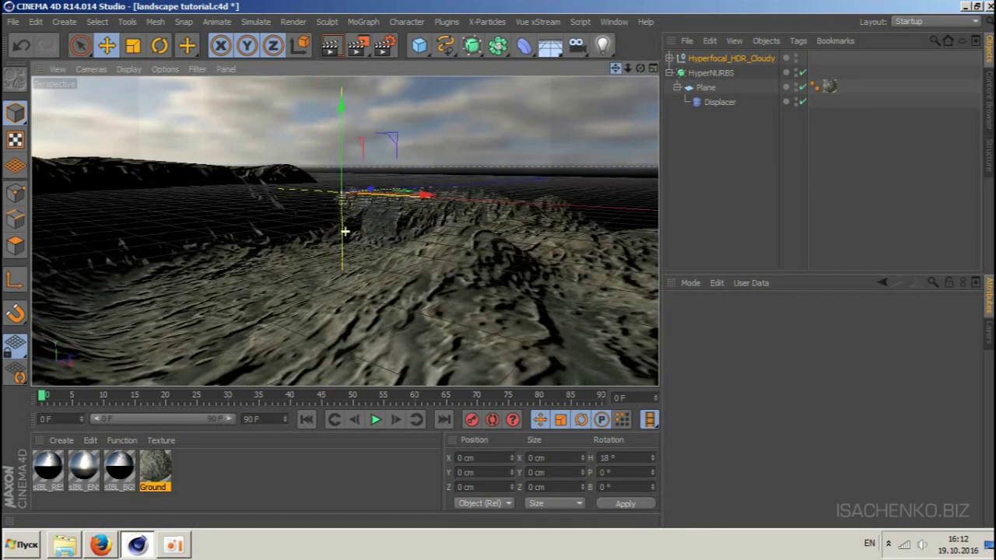
Add the Global Illumination effect in Render Settings.
left_click(387, 48)
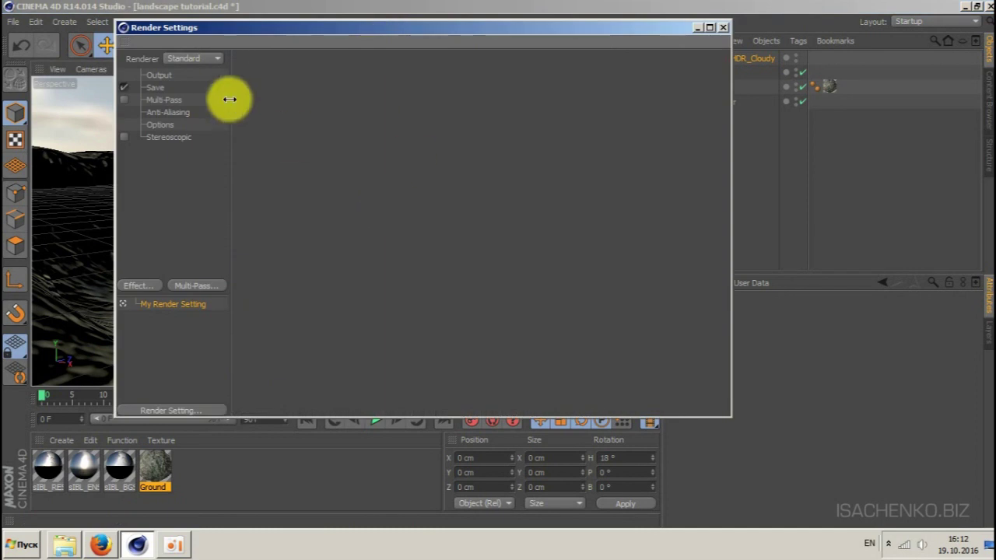
left_click(134, 287)
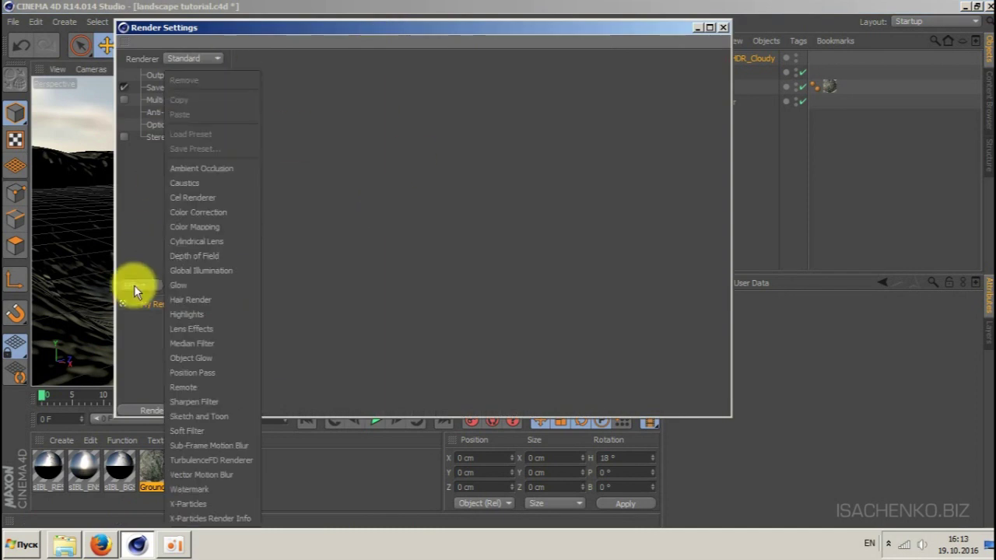
left_click(217, 269)
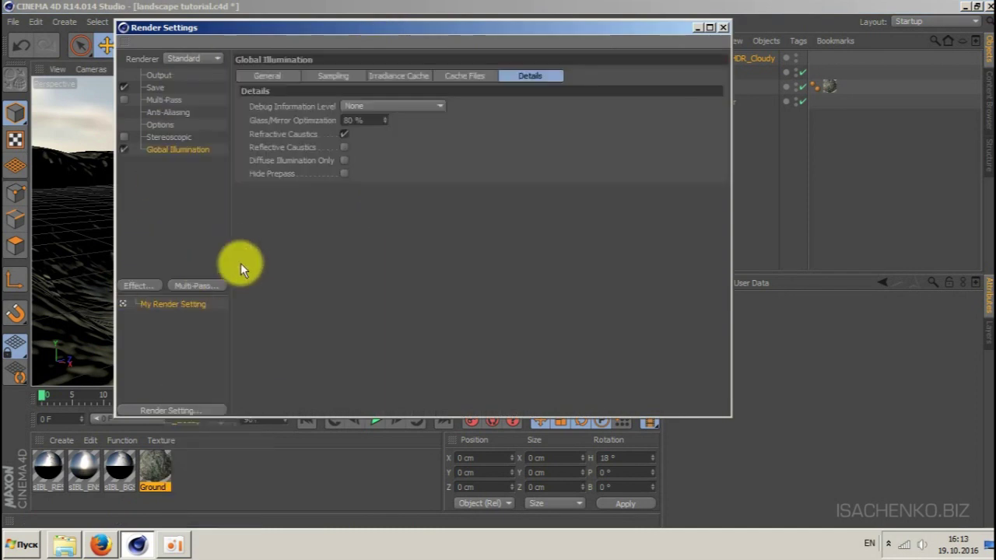
left_click(262, 74)
Set GI samples to Low, record density Preview, smoothing Minimal, and check detail options.
left_click(335, 77)
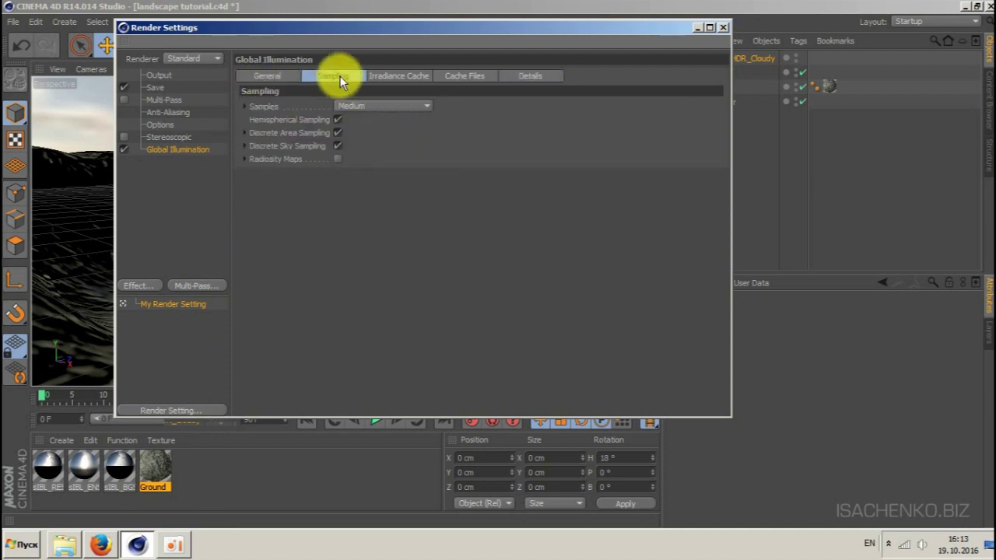
left_click(373, 107)
left_click(364, 153)
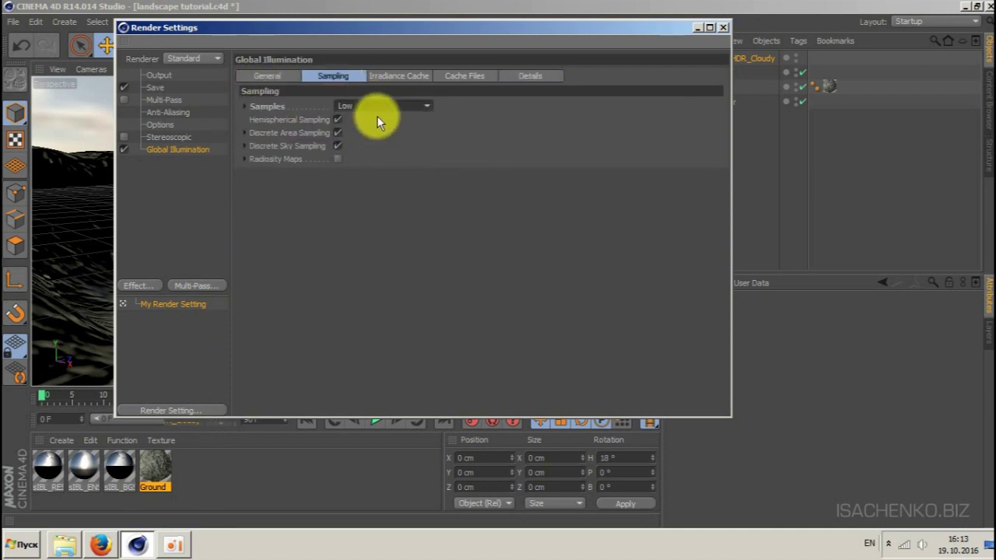
left_click(407, 76)
left_click(386, 105)
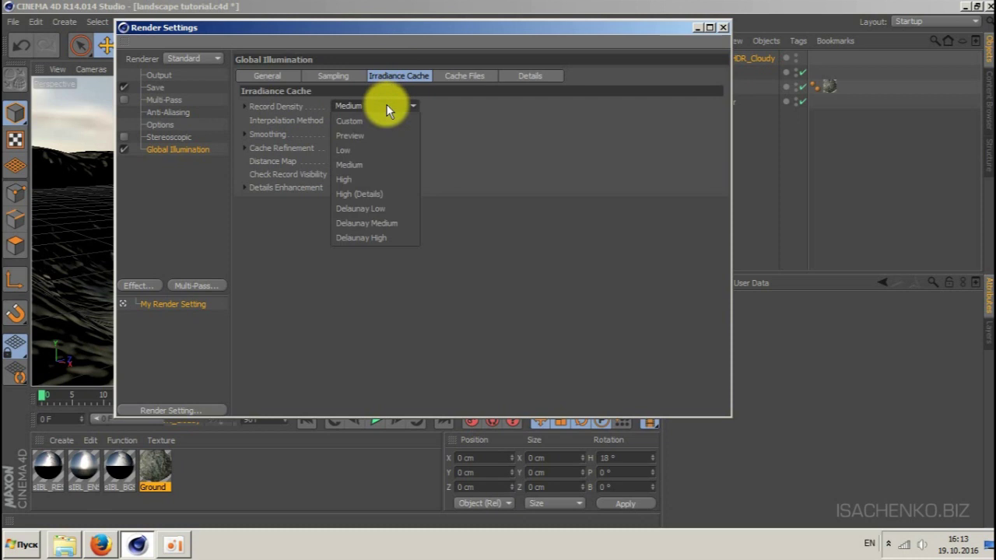
left_click(361, 134)
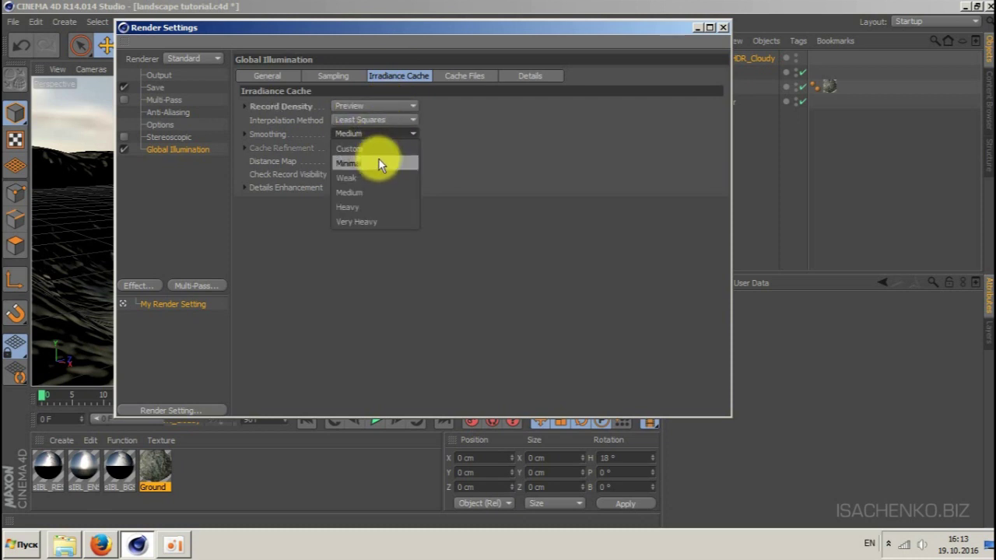
left_click(378, 159)
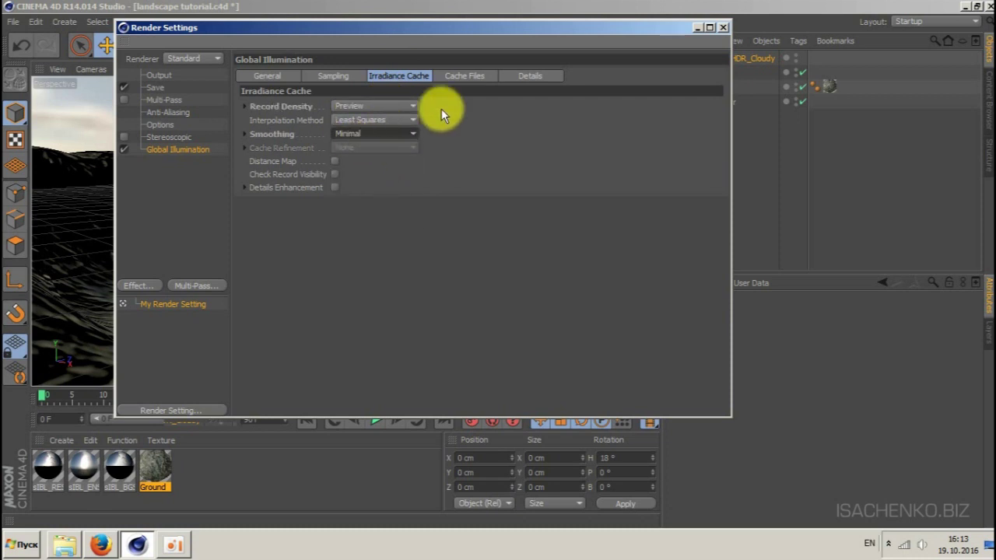
left_click(514, 76)
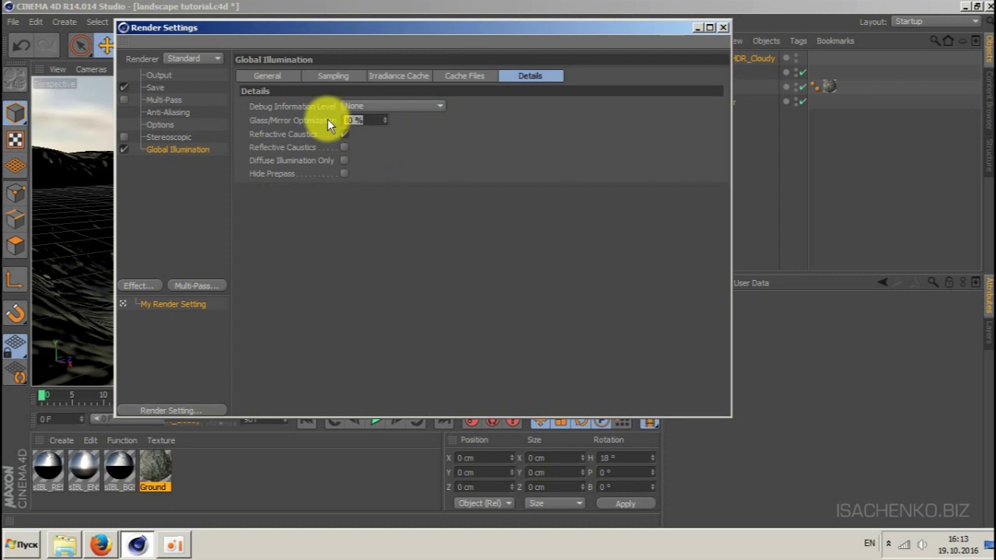
left_click(722, 27)
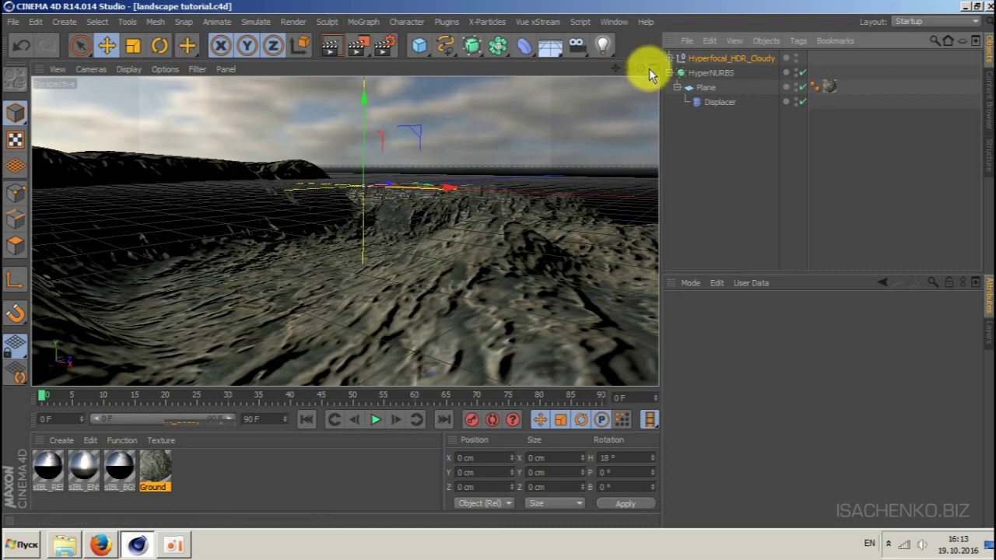
Orbit down into the valley to look across the ridges toward the cloudy sky.
left_click_drag(639, 69, 591, 86)
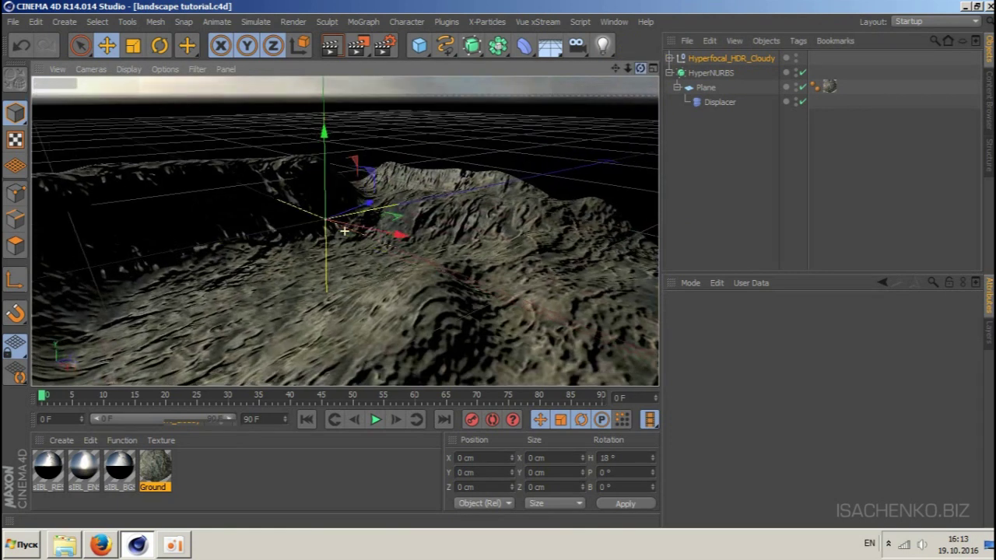
left_click_drag(344, 231, 335, 209)
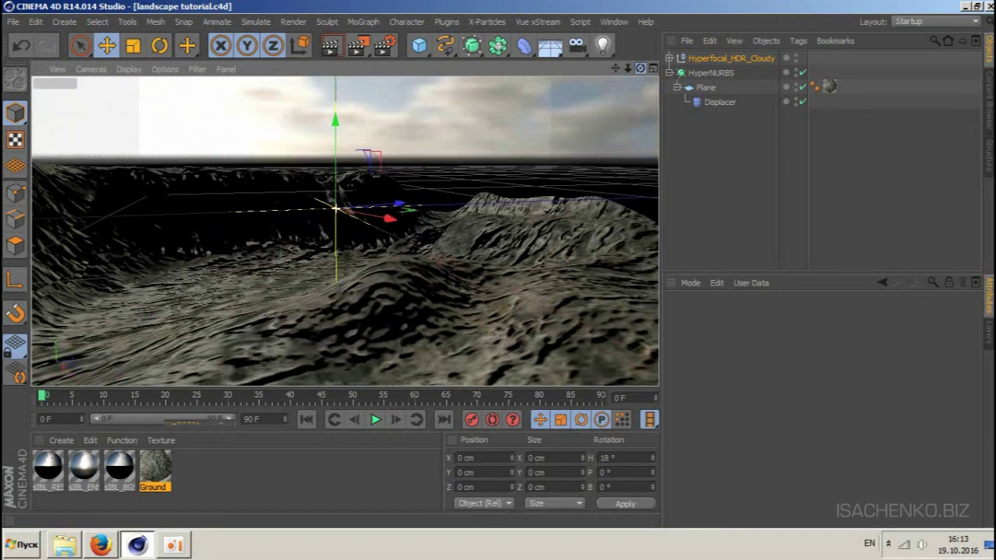
left_click_drag(640, 68, 344, 231)
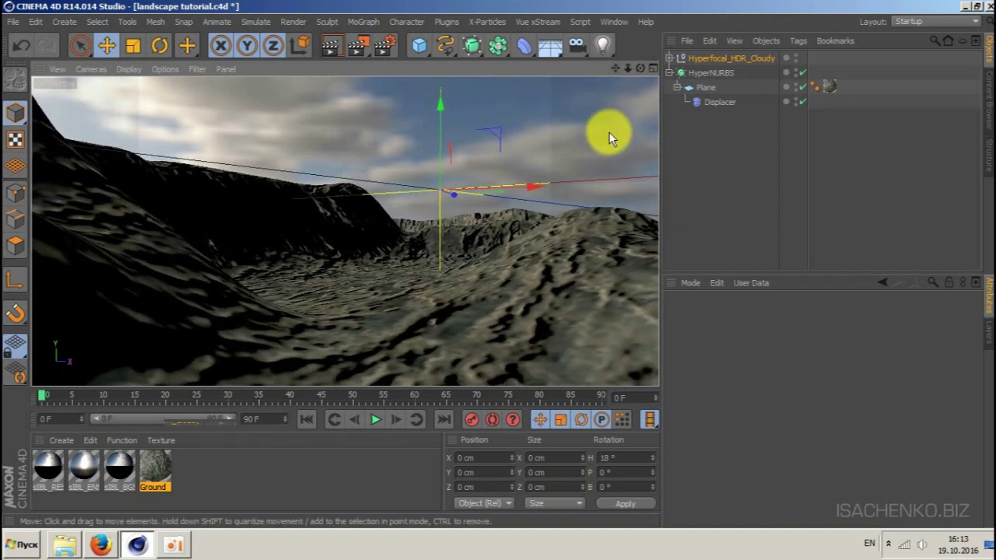
Add a camera for the current valley view, lock it with a Protection tag, and test-render.
left_click(577, 46)
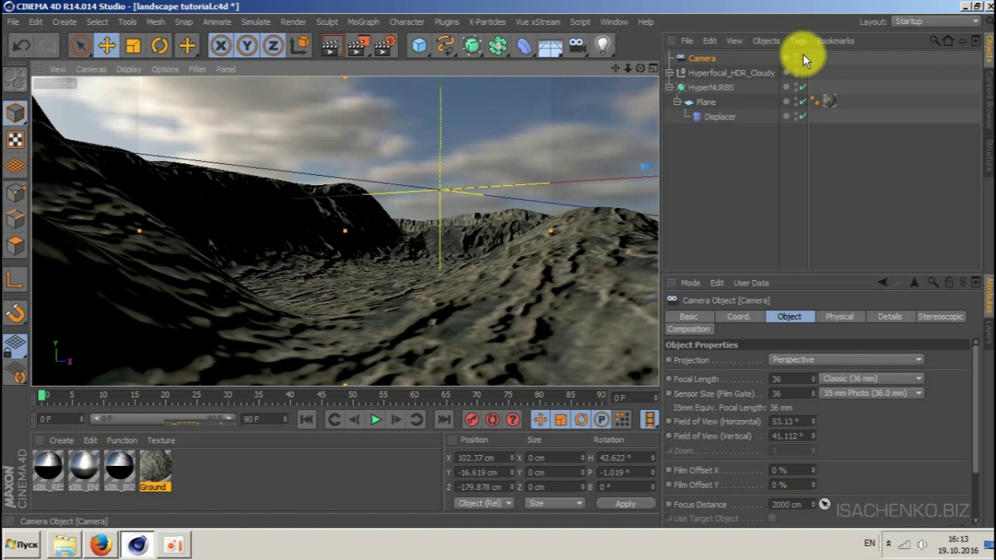
right_click(682, 56)
mouse_move(747, 18)
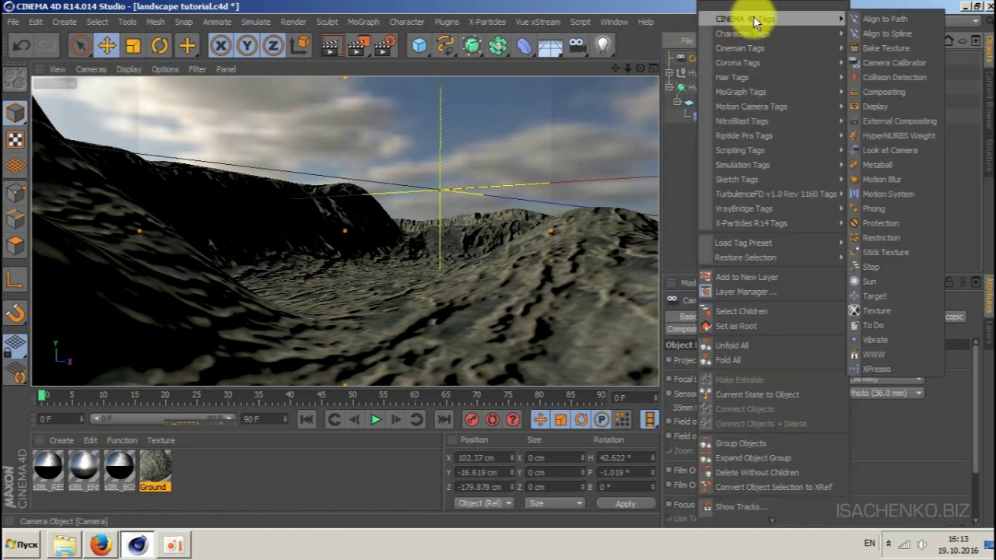
left_click(893, 222)
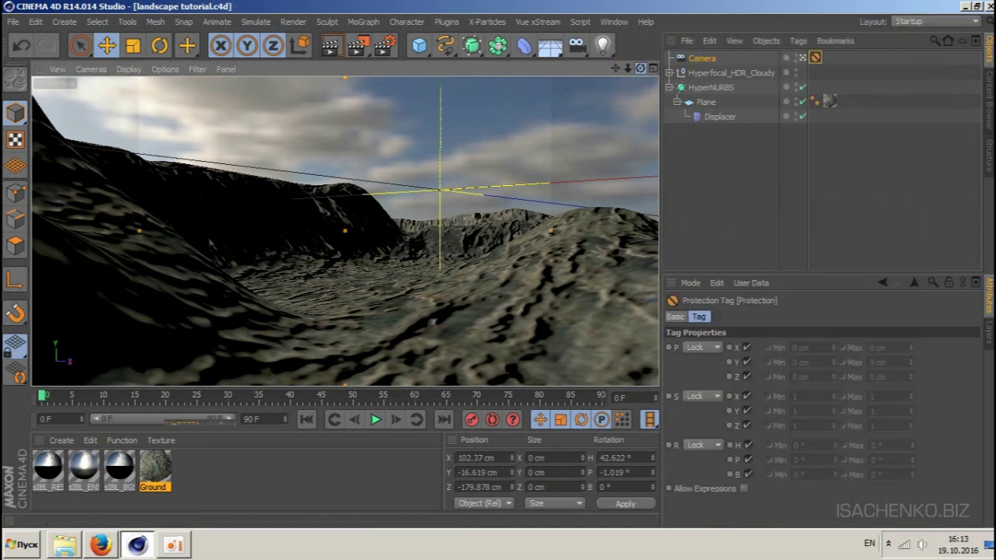
left_click(357, 46)
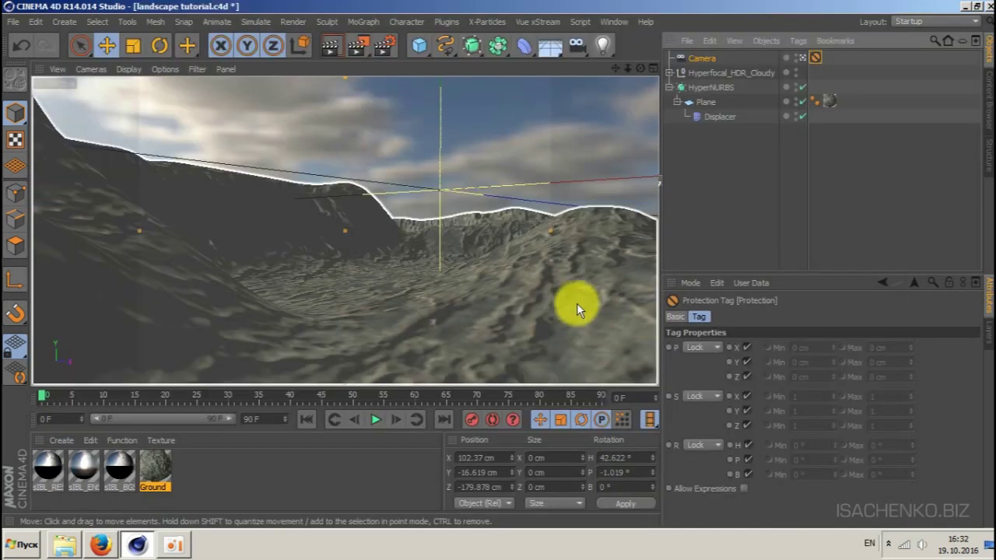
Enable Ground's Sub-Polygon Displacement at level 4 with Round Geometry, Map Resulting Geometry, Keep Original Edges off.
double_click(158, 461)
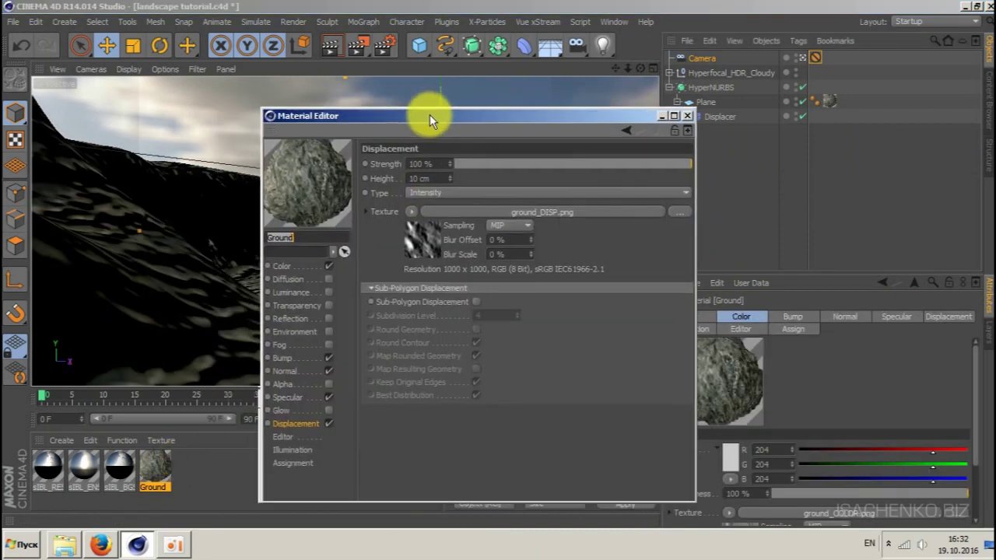
left_click_drag(385, 101, 447, 113)
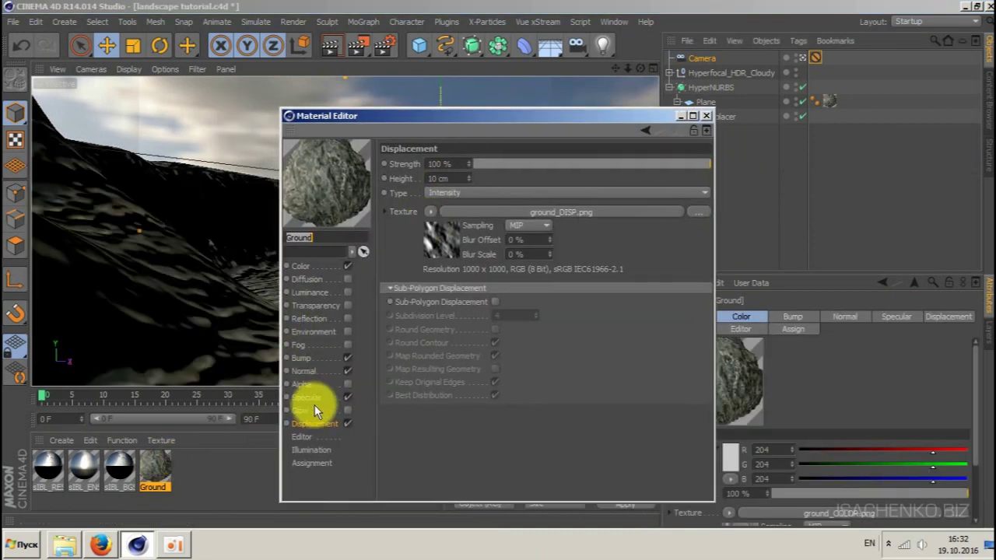
left_click(311, 422)
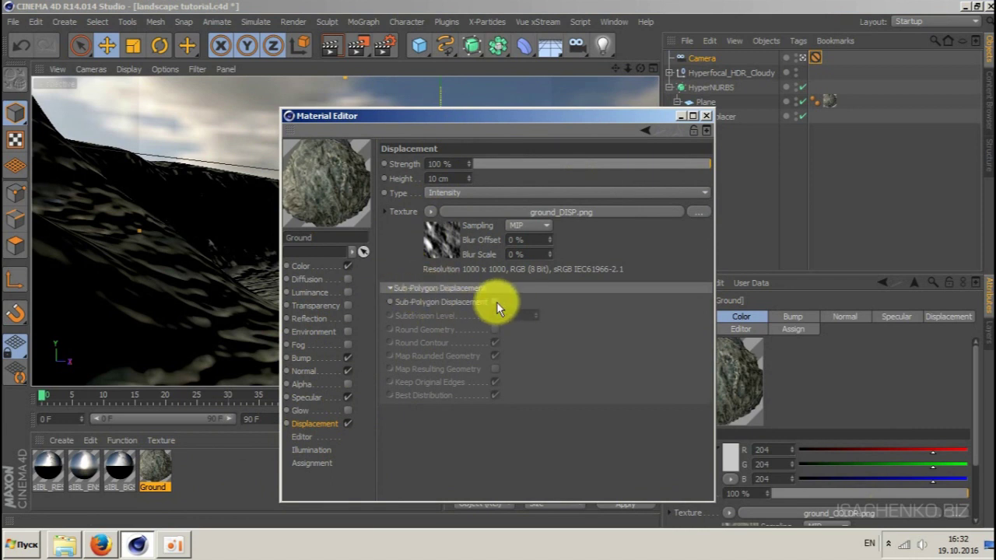
left_click(497, 302)
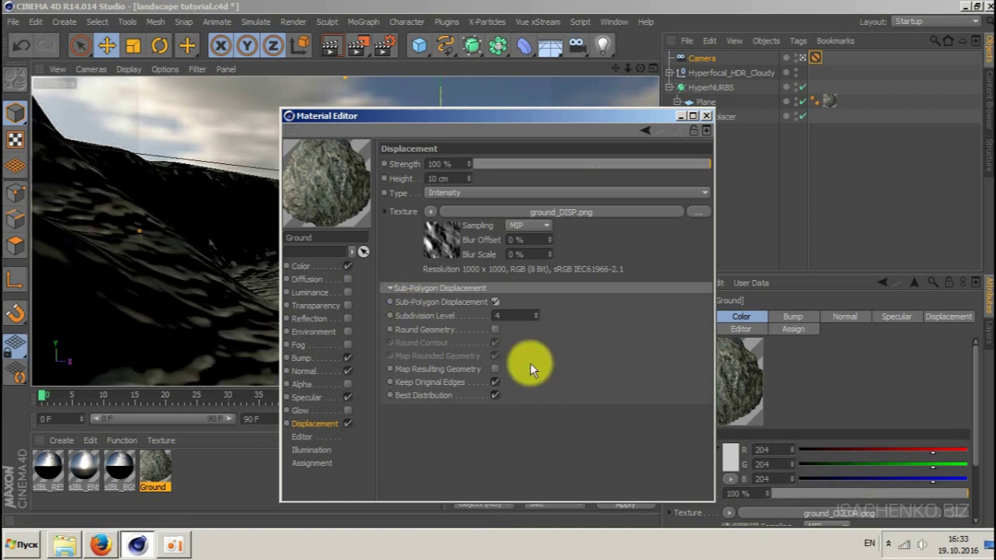
left_click(496, 329)
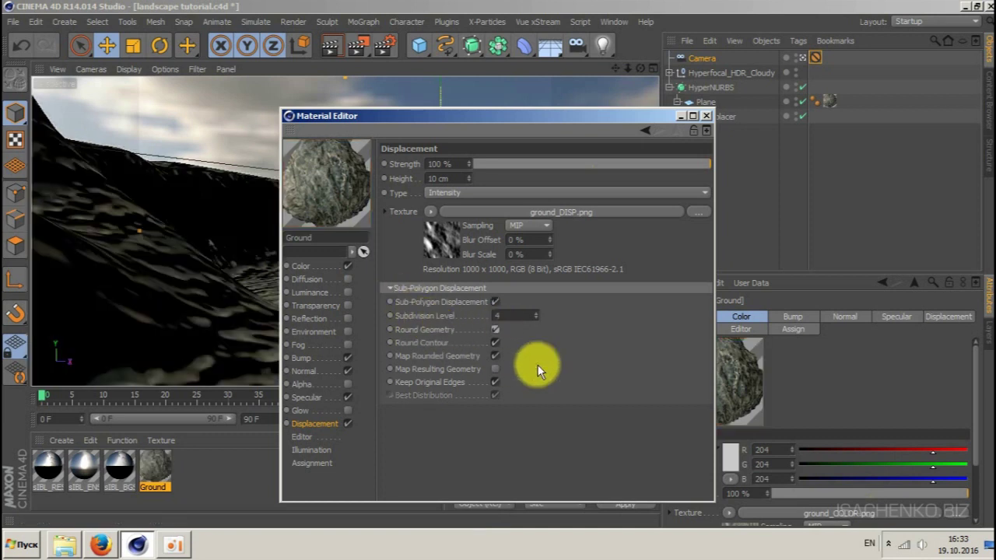
left_click(496, 368)
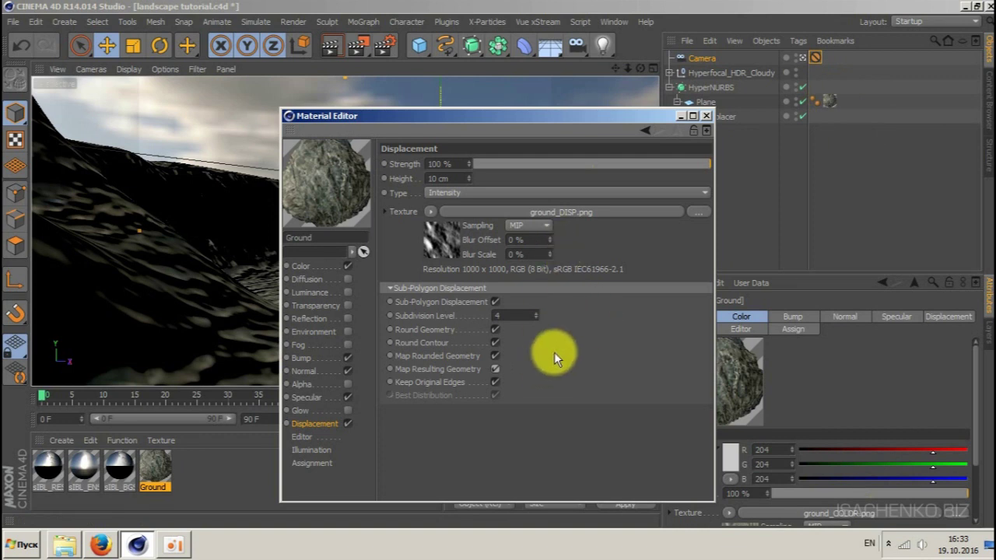
left_click(495, 369)
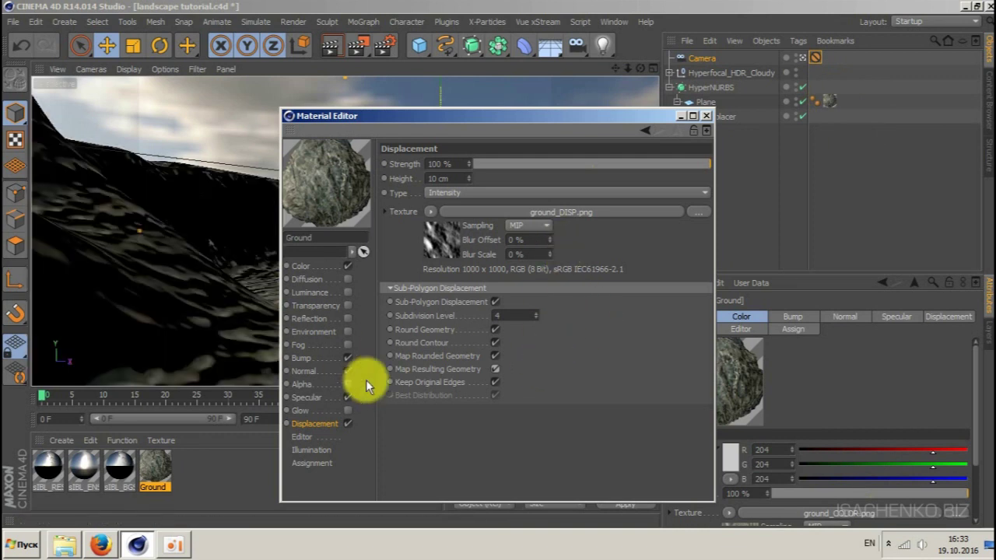
left_click(347, 371)
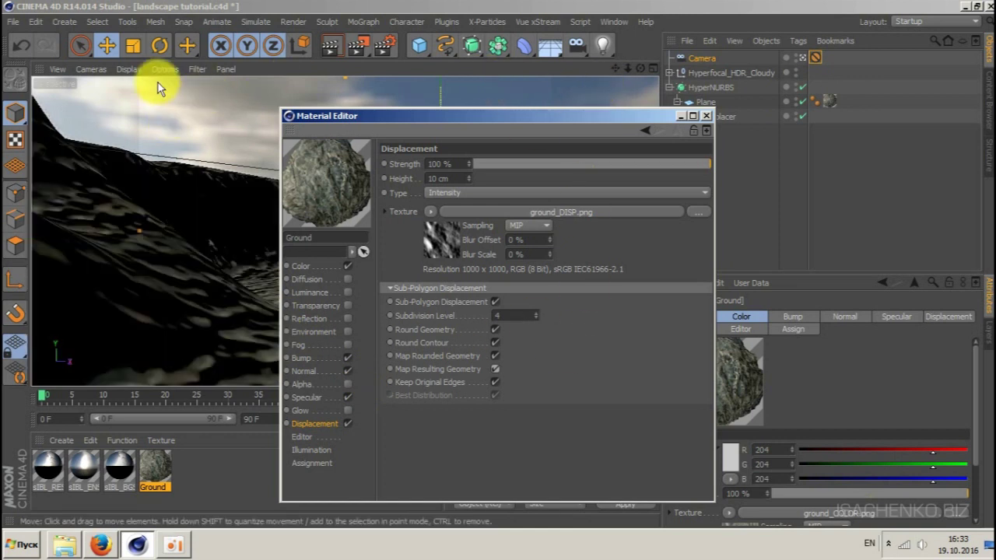
left_click(495, 382)
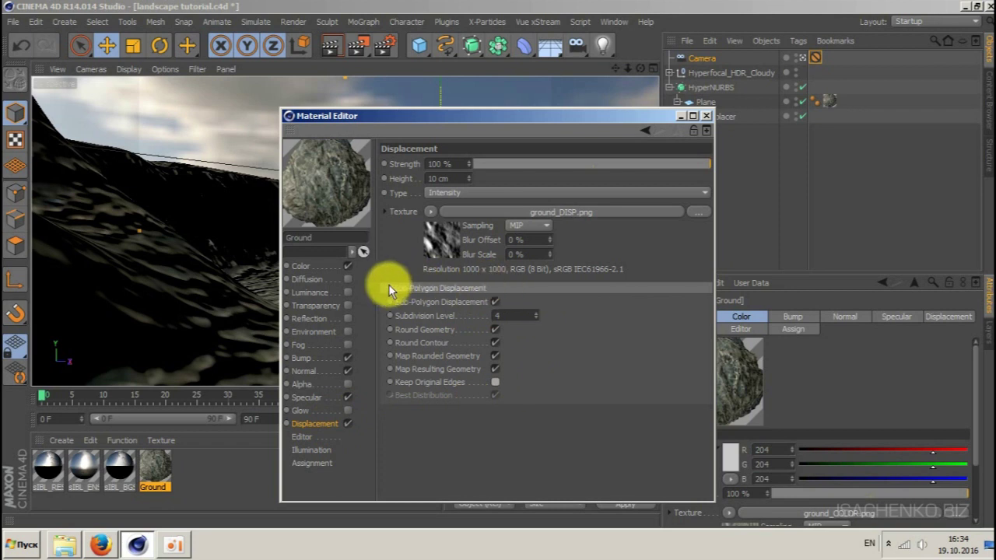
Close the material settings and review the earlier render in the Picture Viewer.
left_click(705, 117)
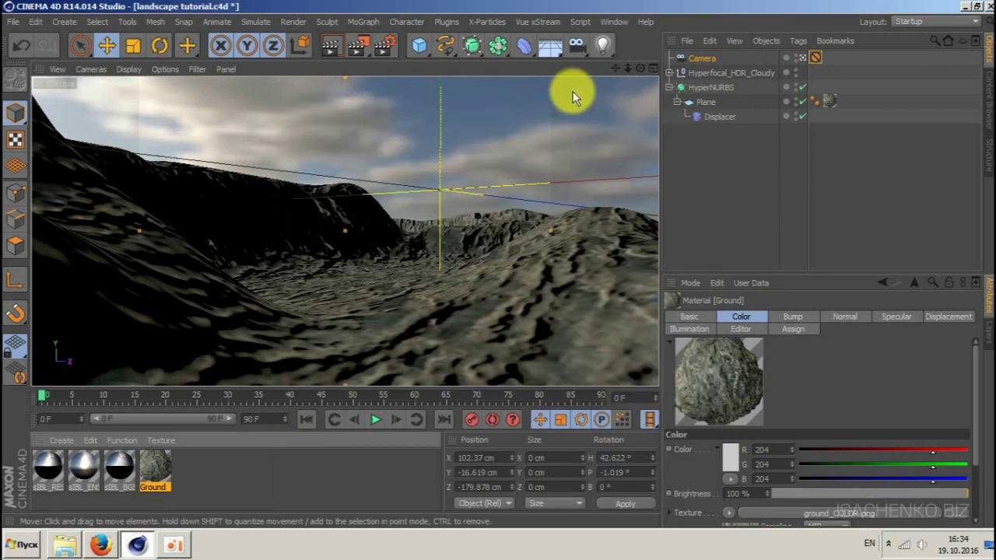
left_click(614, 21)
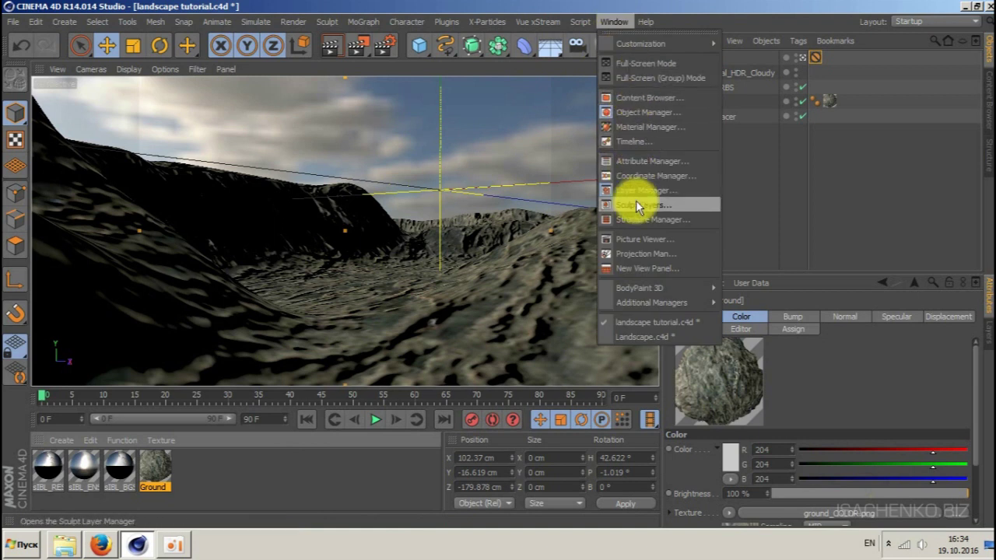
left_click(642, 238)
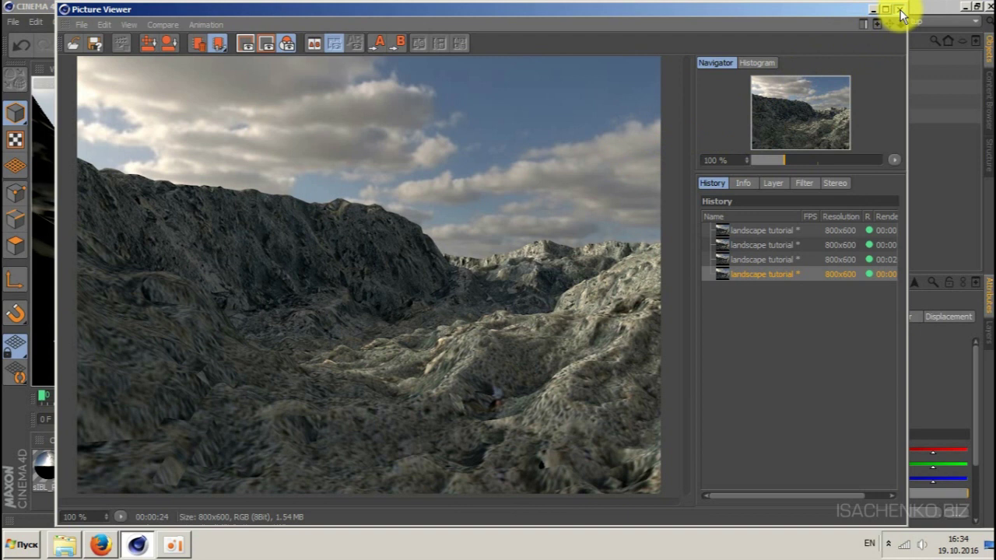
left_click(899, 11)
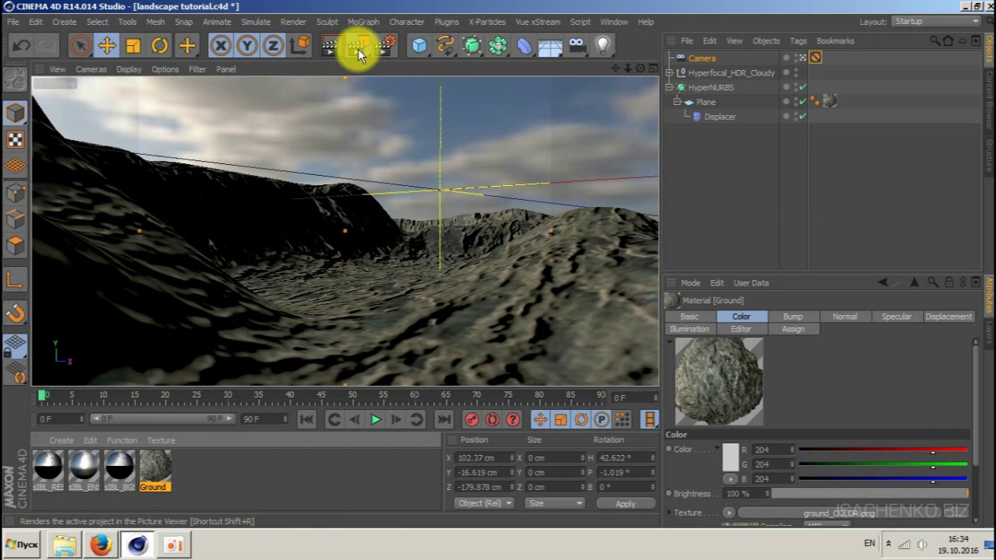
Render the displaced landscape, compare it against the previous render, then close the Picture Viewer.
left_click(359, 47)
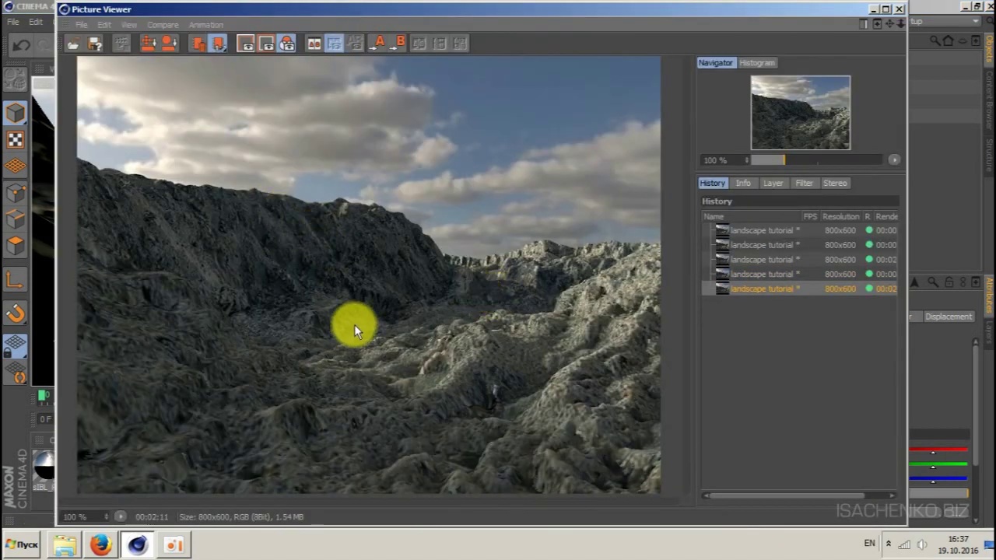
left_click(780, 273)
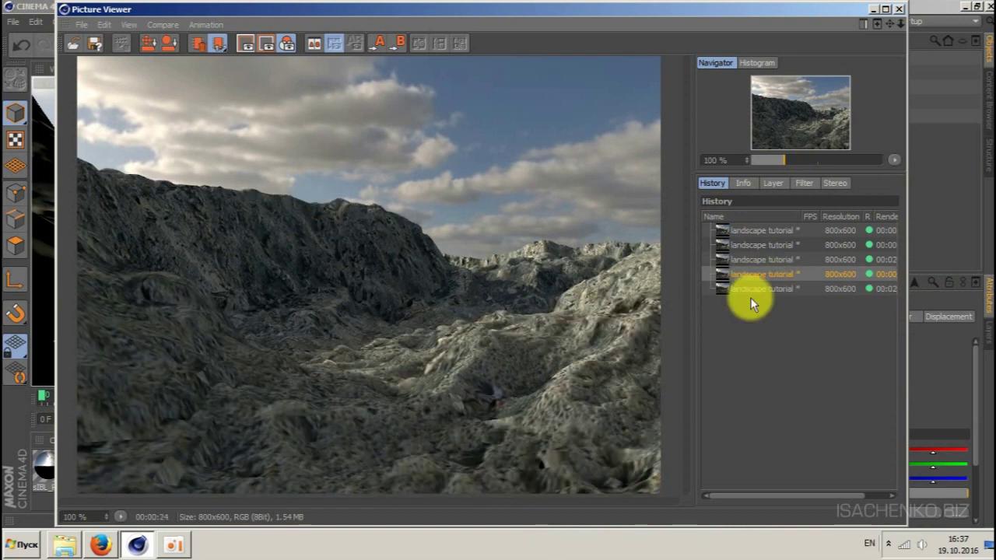
left_click(757, 288)
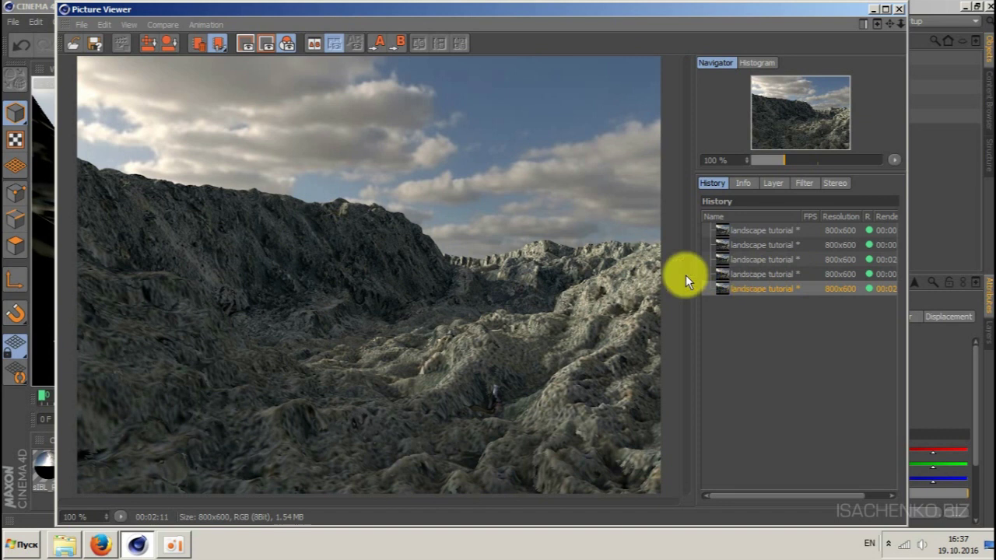
left_click(742, 277)
left_click(747, 287)
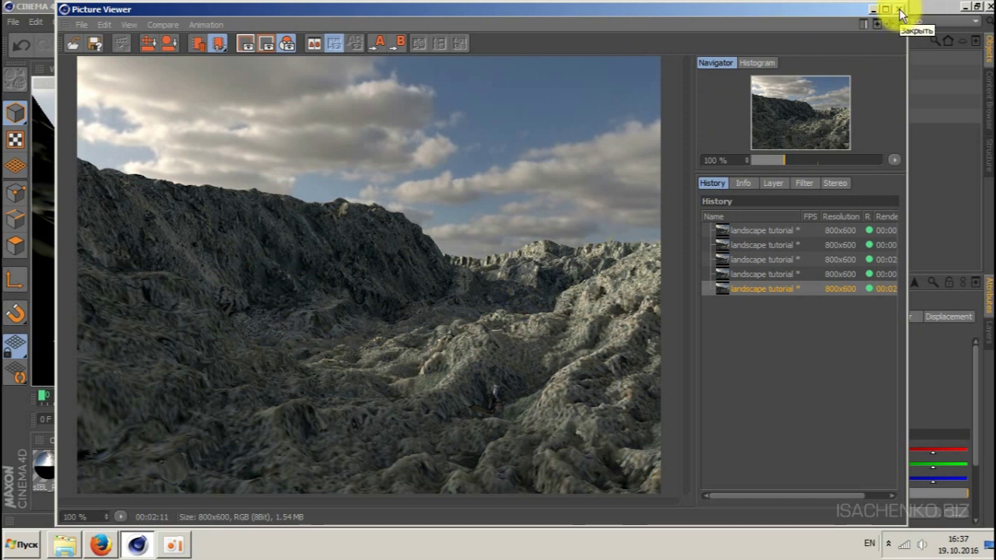
left_click(899, 9)
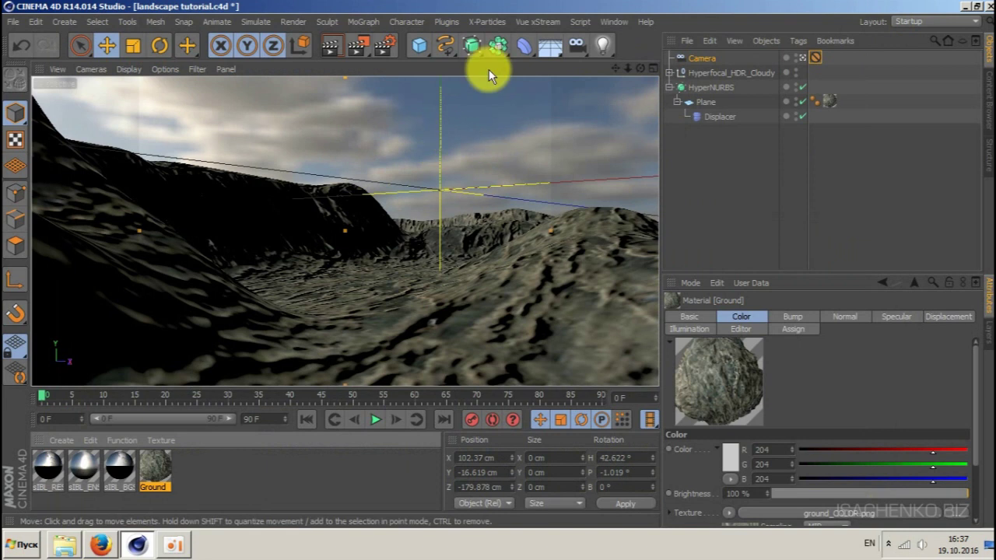
Add a Plane lowered to about -39 cm as valley water, and open the Content Browser.
left_click(412, 48)
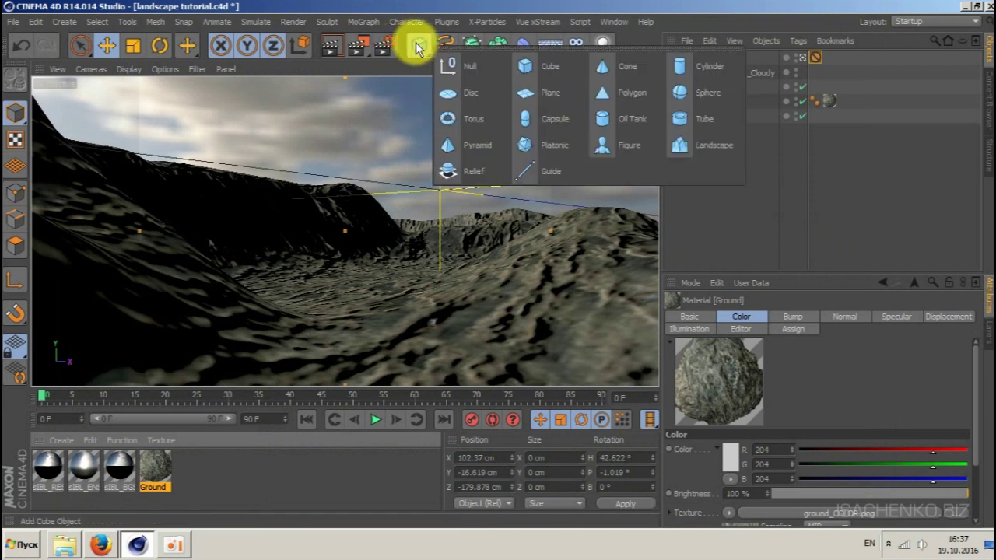
left_click(537, 95)
left_click_drag(440, 104, 435, 185)
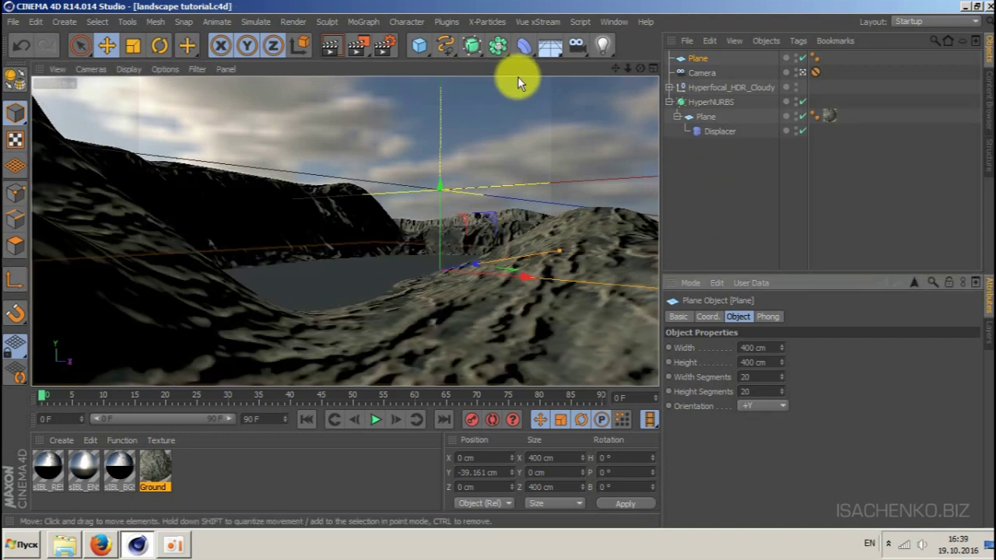
left_click(608, 21)
left_click(626, 96)
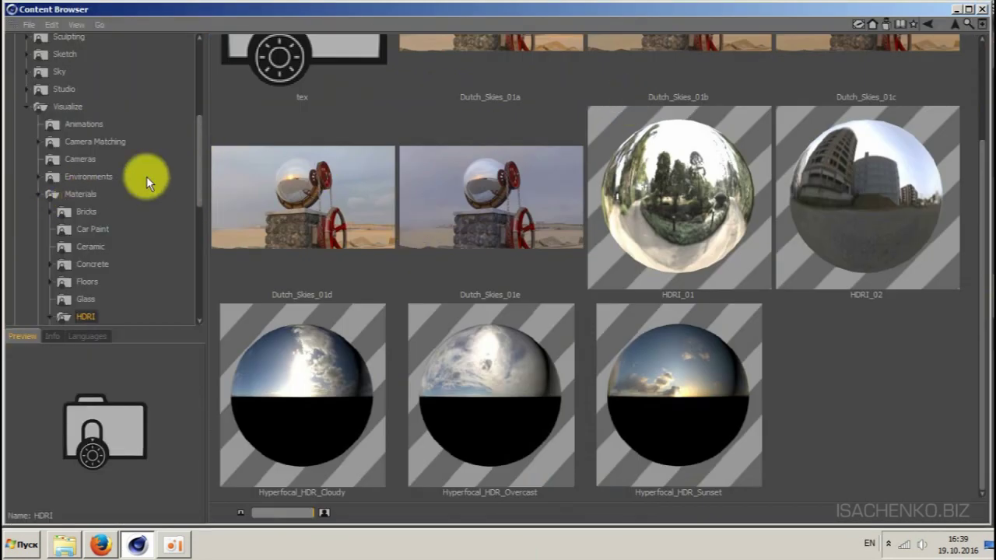
Load the Liquid - Water Turbulent material from the Content Browser's Liquid presets.
left_click_drag(199, 144, 194, 205)
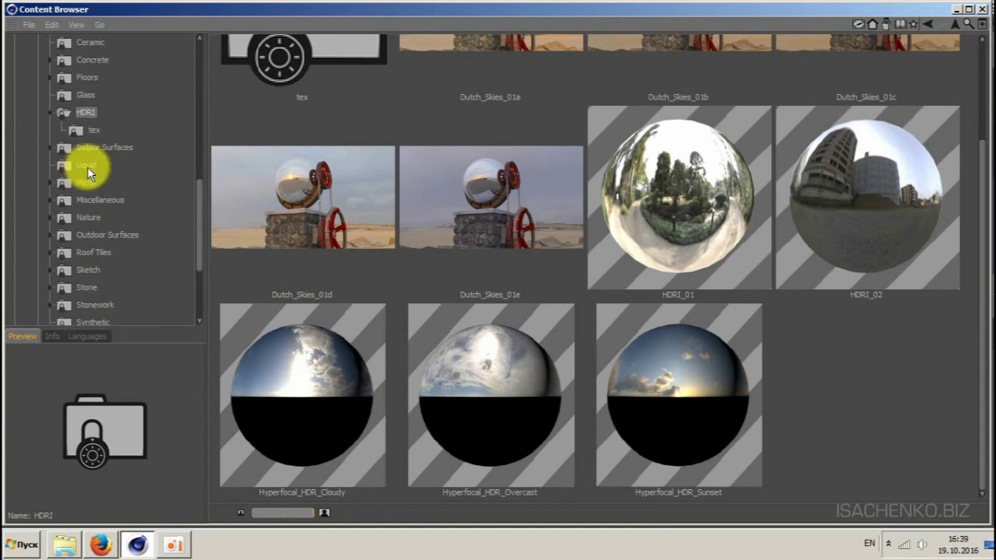
left_click(87, 165)
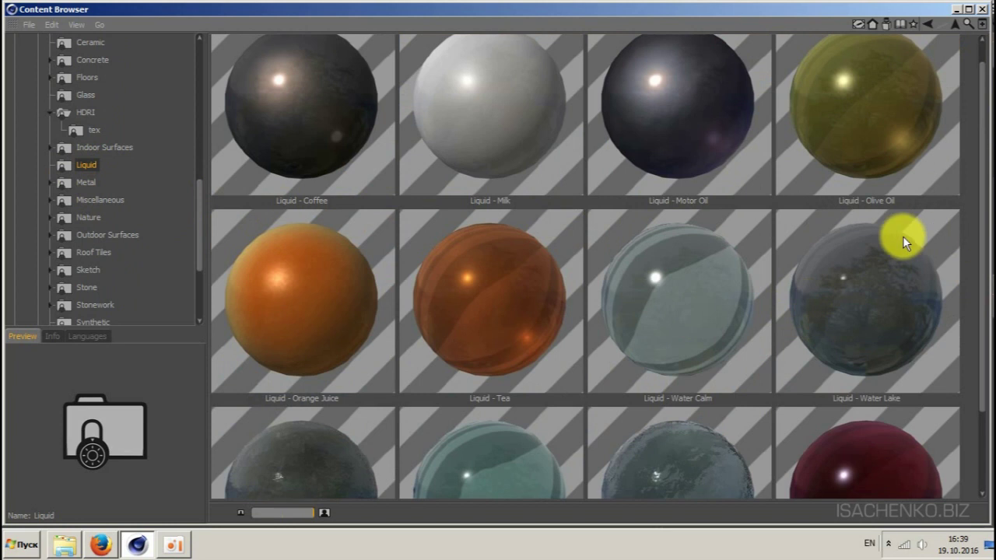
scroll(971, 233, "down", 3)
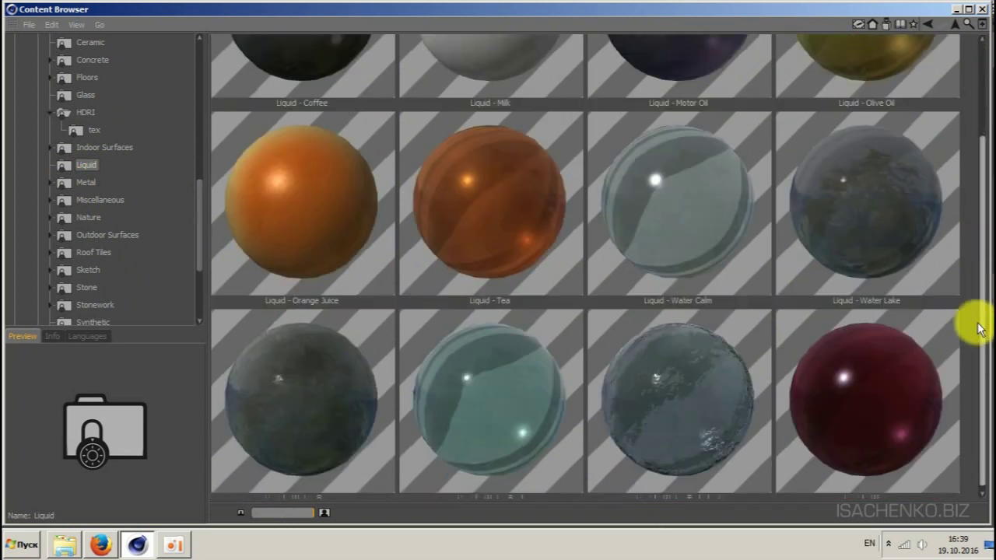
left_click_drag(978, 328, 973, 345)
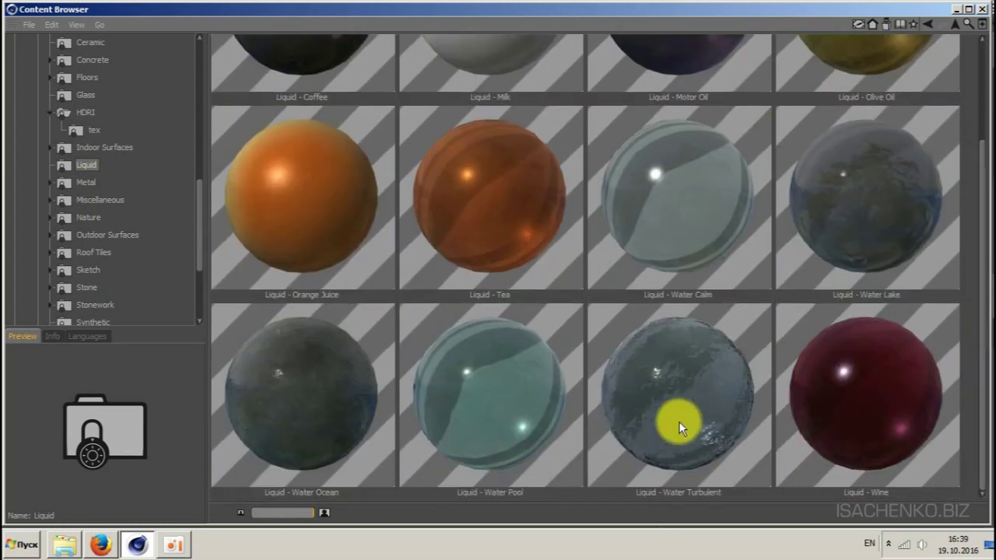
left_click(668, 408)
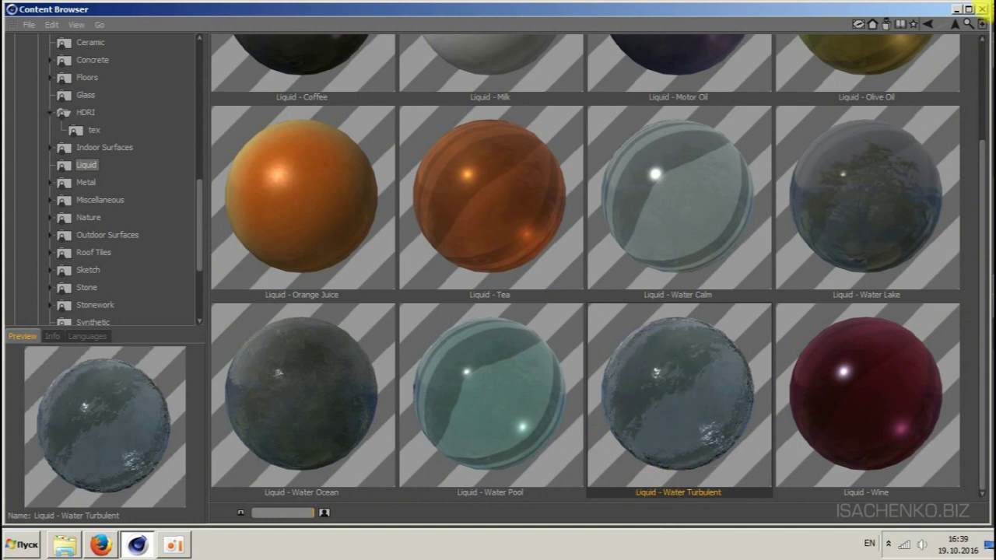
left_click(981, 9)
Delete the duplicate liquid material and apply Liquid - Water Turbulent to the top Plane.
left_click(261, 488)
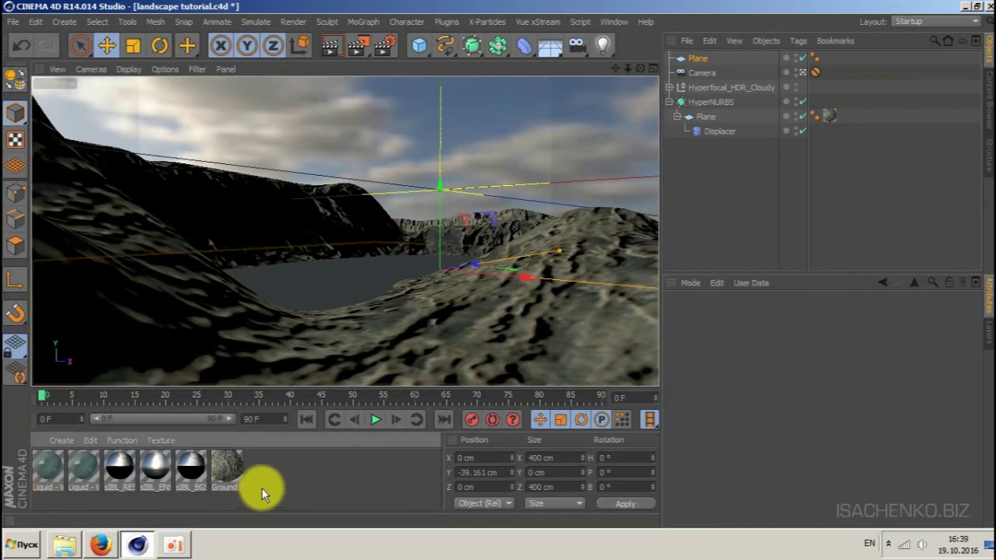
left_click(52, 466)
left_click(91, 472)
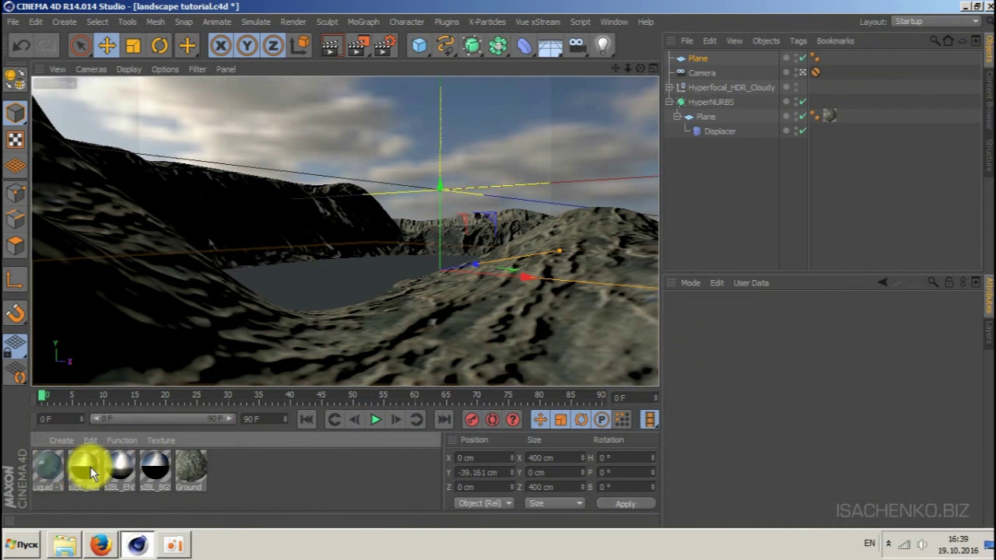
key("Delete")
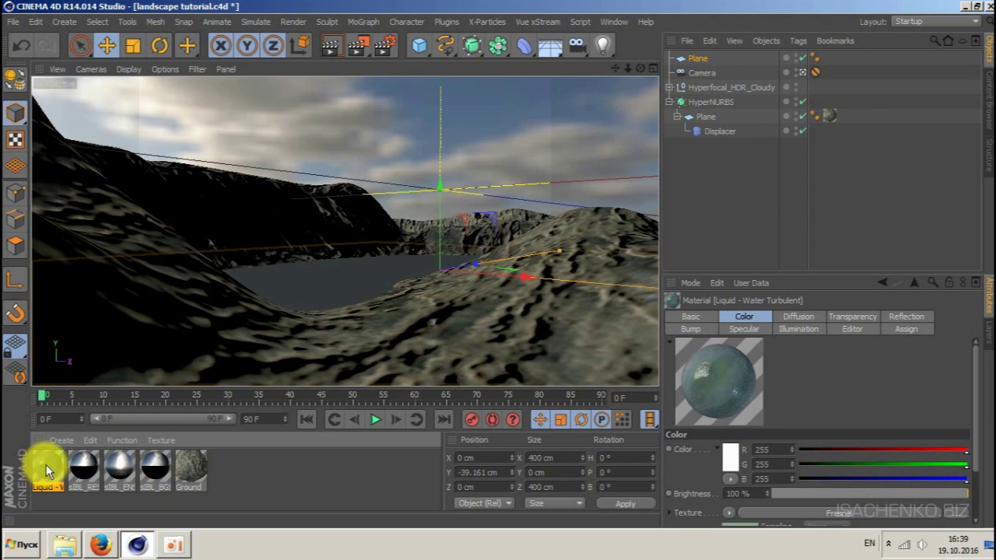
left_click_drag(45, 472, 698, 60)
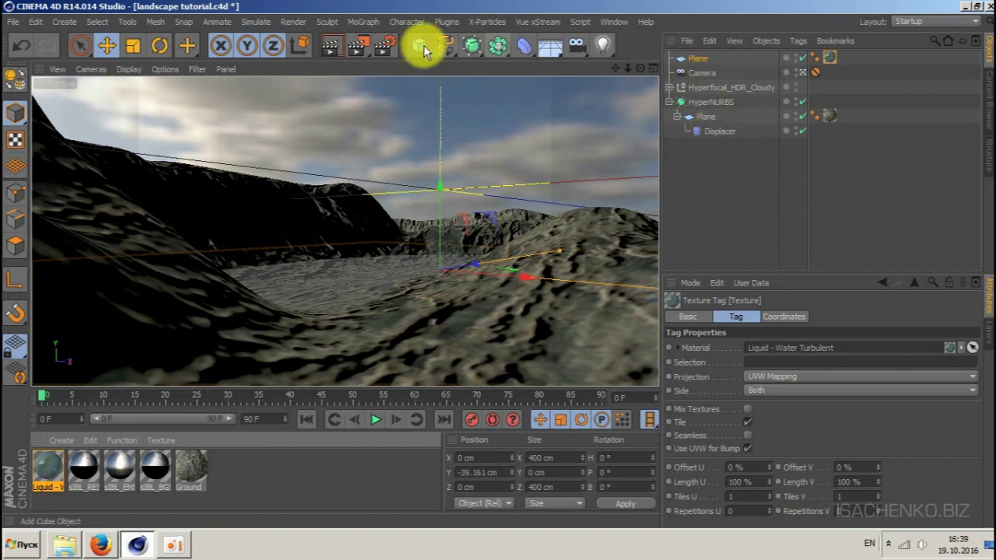
Add a Displacer deformer as a child of the water Plane.
left_click(524, 47)
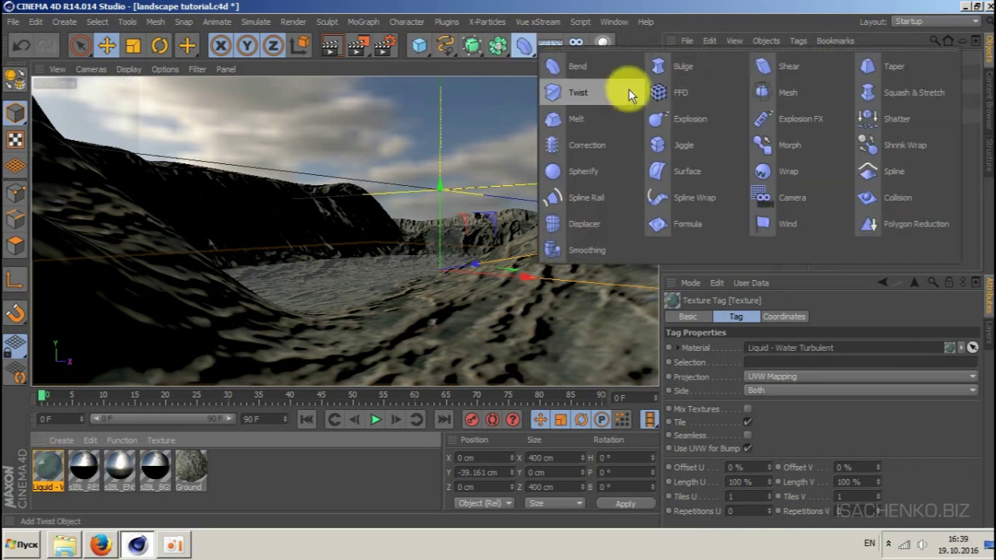
left_click(586, 223)
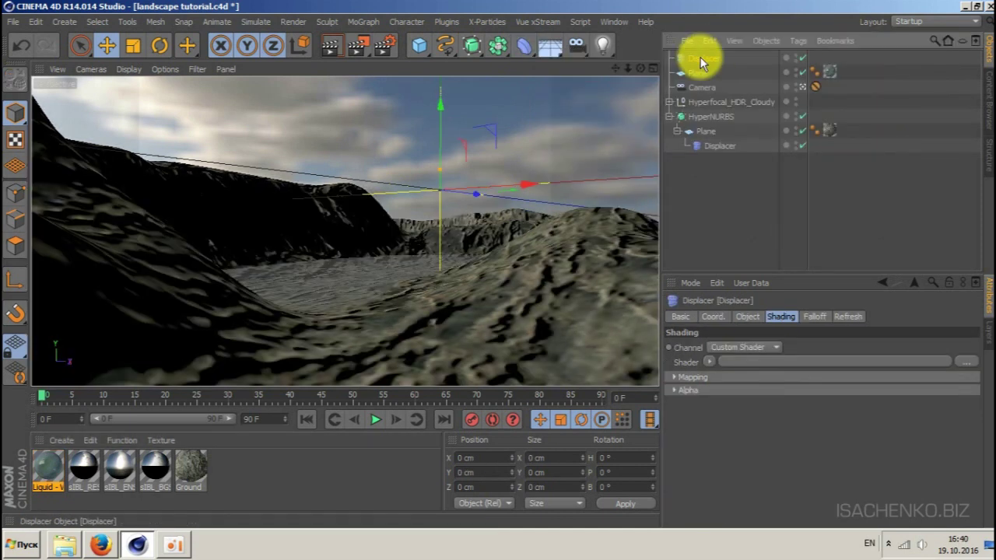
mouse_move(700, 57)
left_mouse_down()
mouse_move(701, 73)
mouse_move(759, 68)
left_mouse_up()
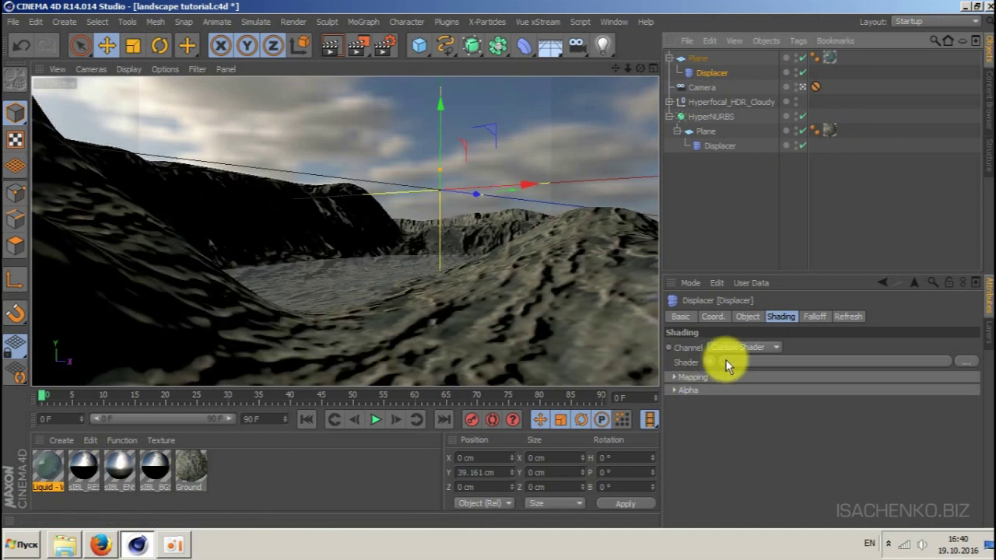
Drive the Displacer with a Noise shader and set its Speed to 60%.
left_click(789, 316)
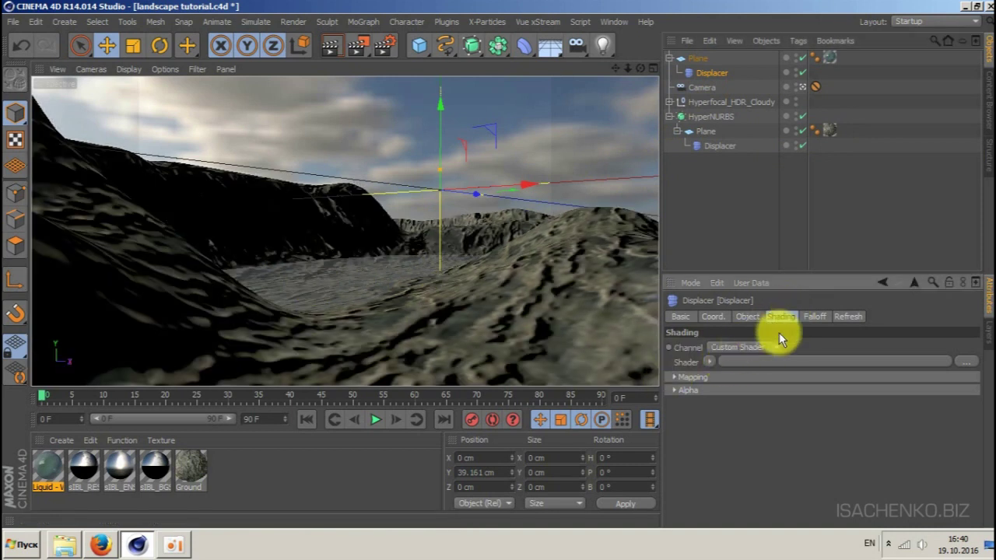
left_click(709, 363)
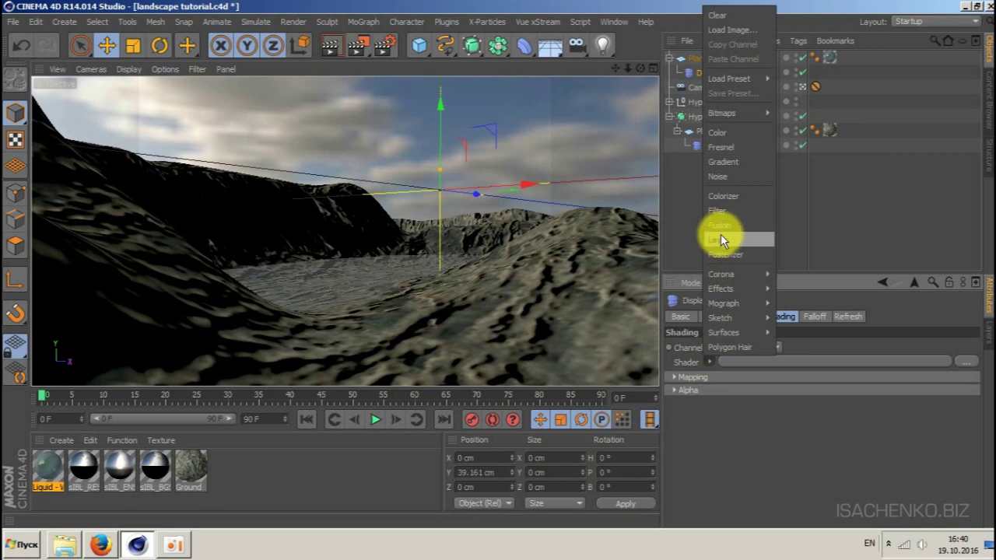
left_click(724, 177)
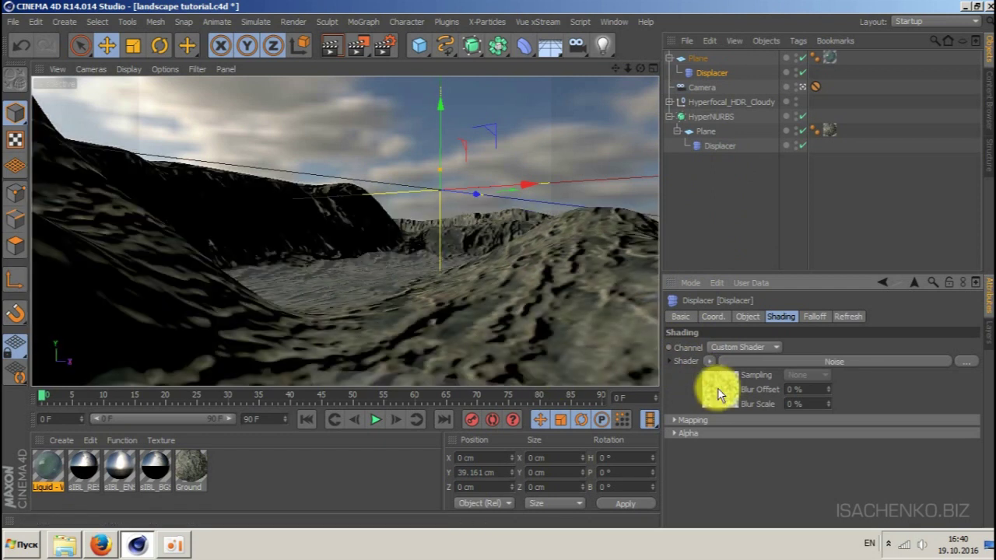
left_click(718, 389)
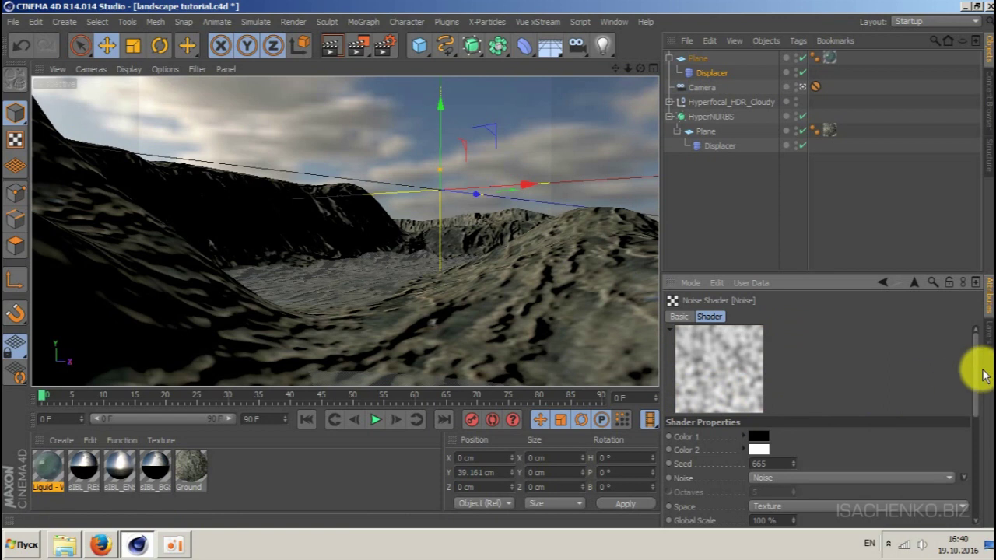
mouse_move(974, 365)
left_mouse_down()
mouse_move(975, 466)
mouse_move(972, 444)
left_mouse_up()
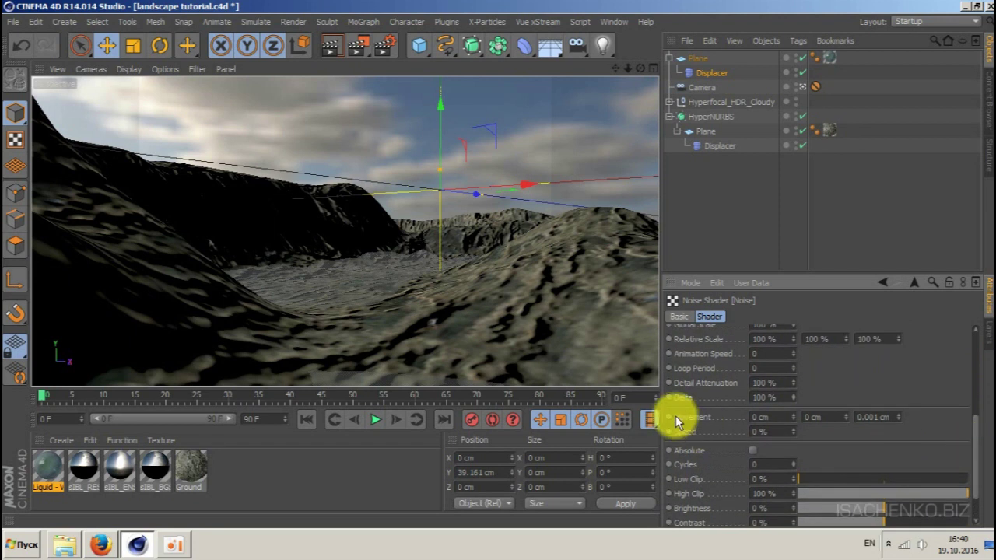
left_click(752, 431)
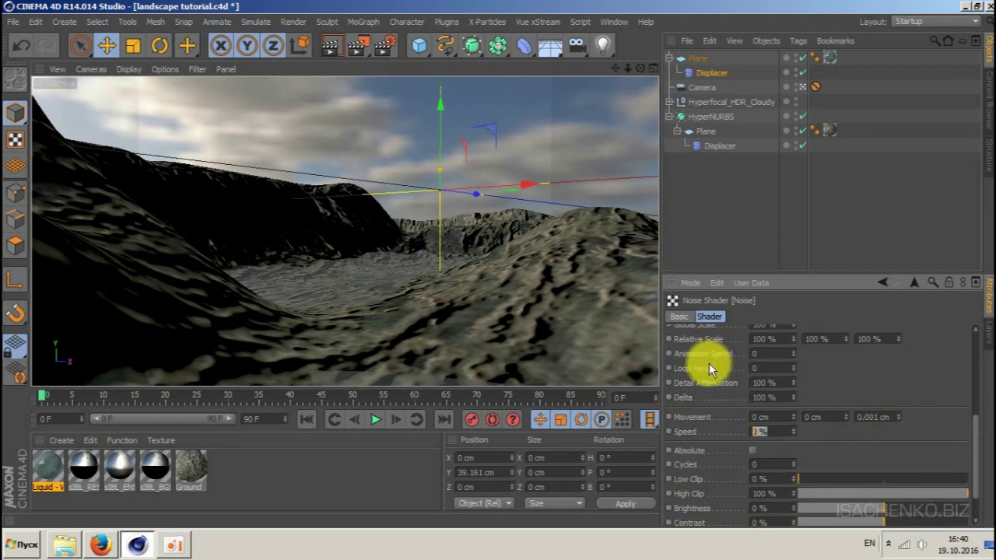
type("60")
key("Return")
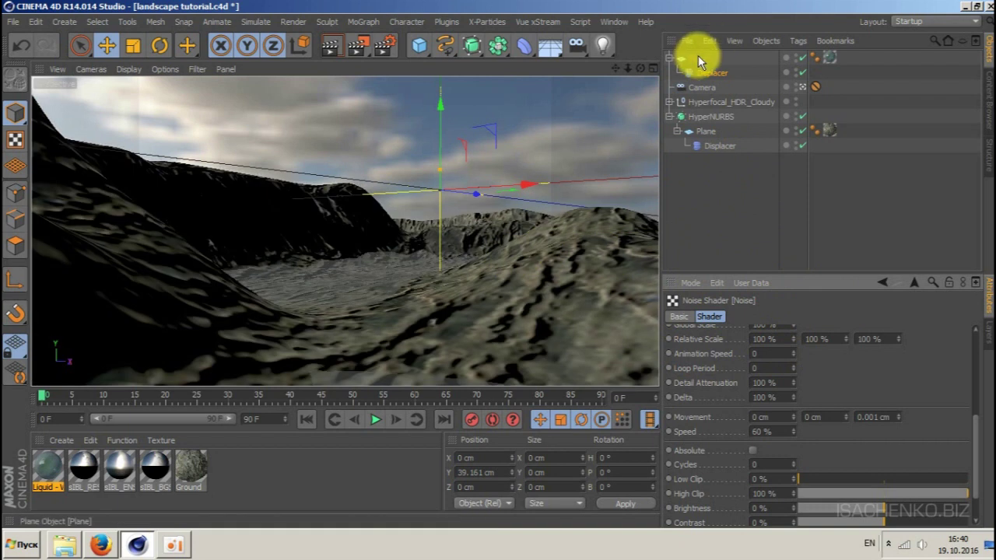
Lower the water Plane slightly and place it inside a new HyperNURBS.
left_click(698, 57)
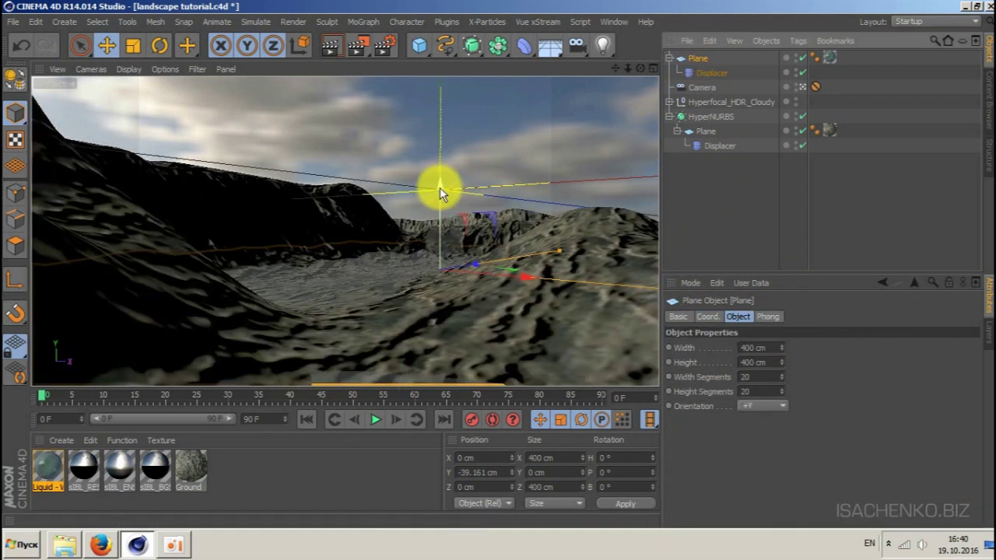
left_click_drag(440, 190, 438, 195)
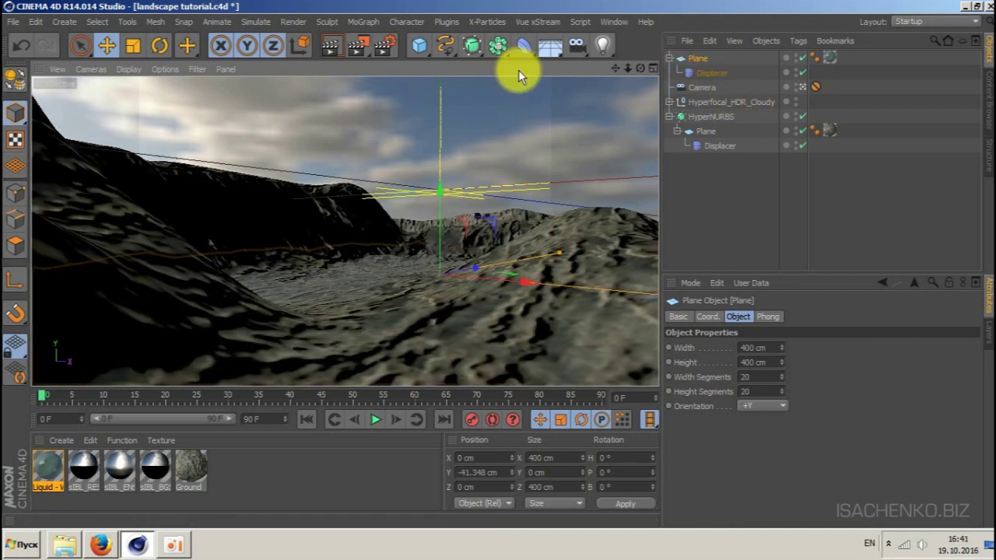
left_click(469, 48)
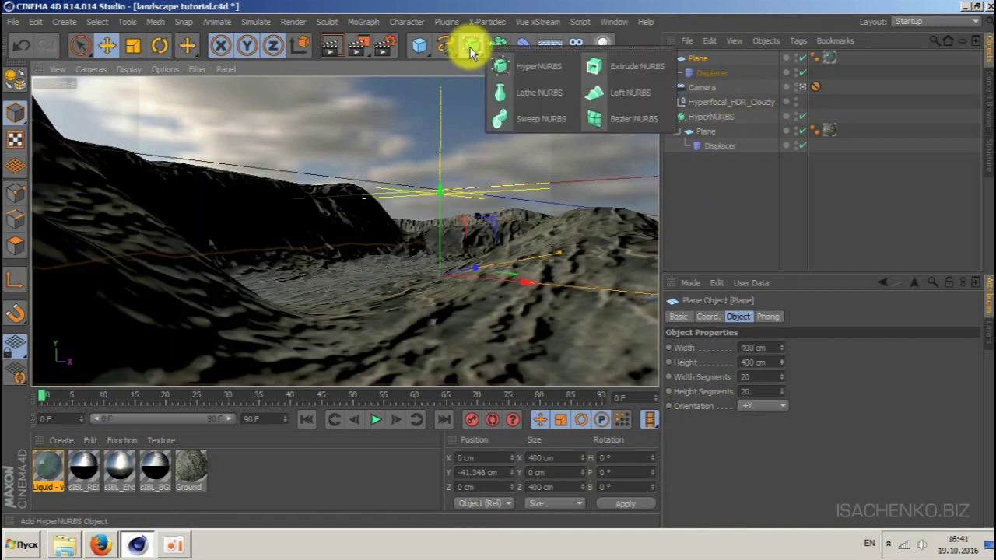
left_click(523, 66)
left_click_drag(691, 73, 720, 62)
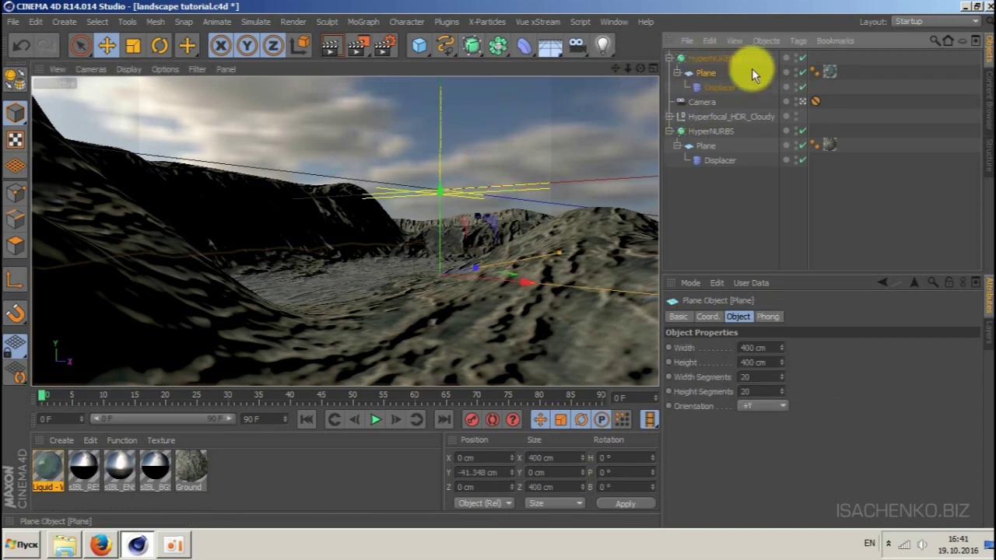
Rename the HyperNURBS objects Ground and Water, move Water below Camera, and save the scene.
double_click(697, 130)
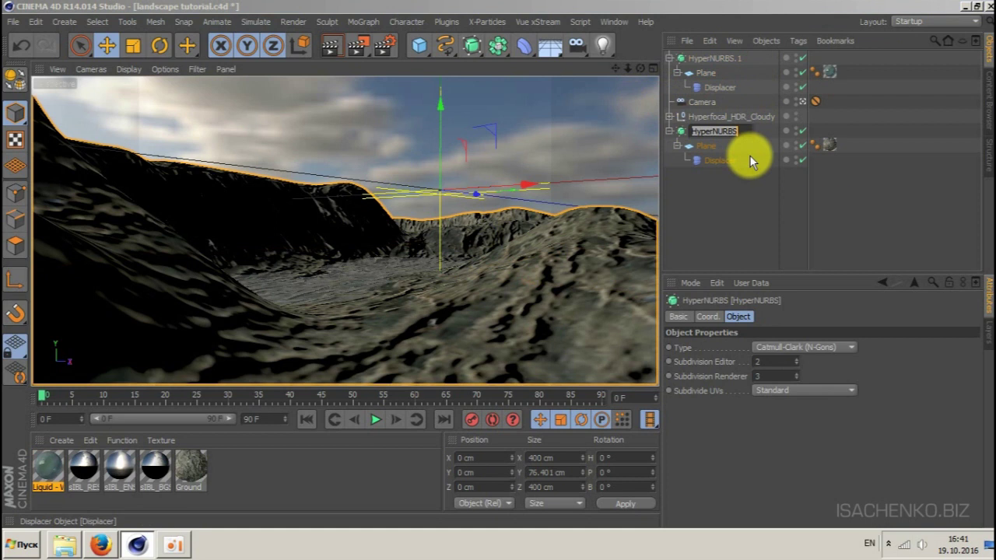
type("Gro")
type("und")
key("Return")
double_click(704, 58)
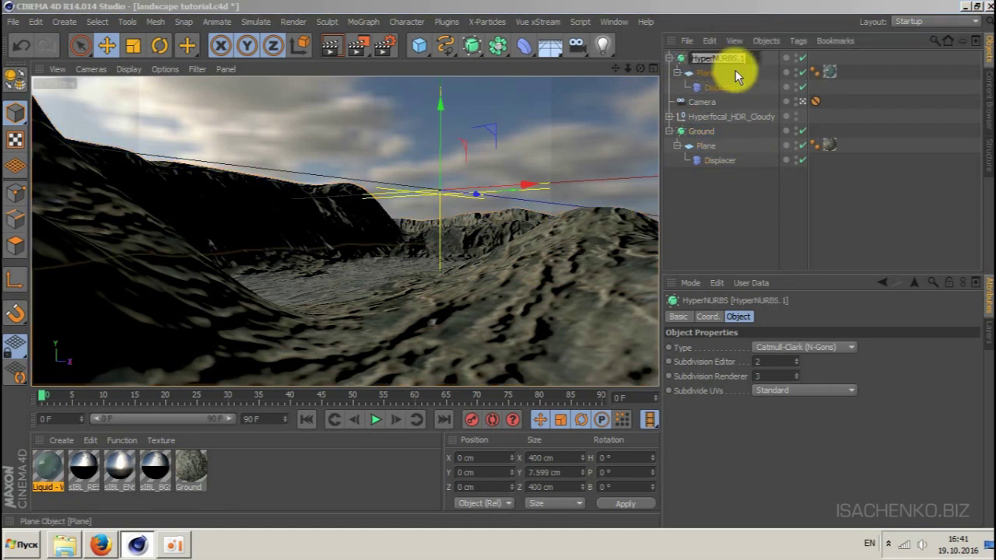
type("Water")
key("Return")
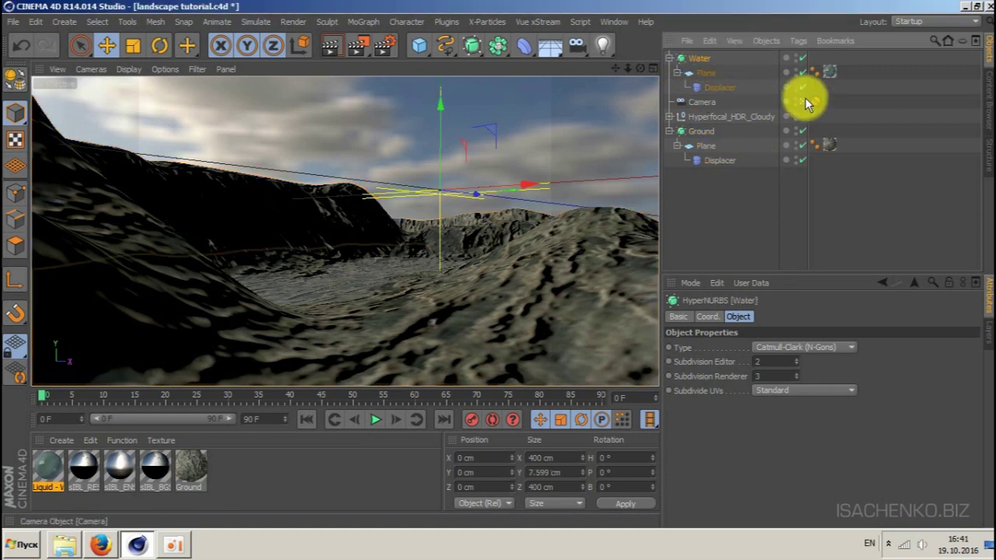
left_click_drag(687, 54, 694, 127)
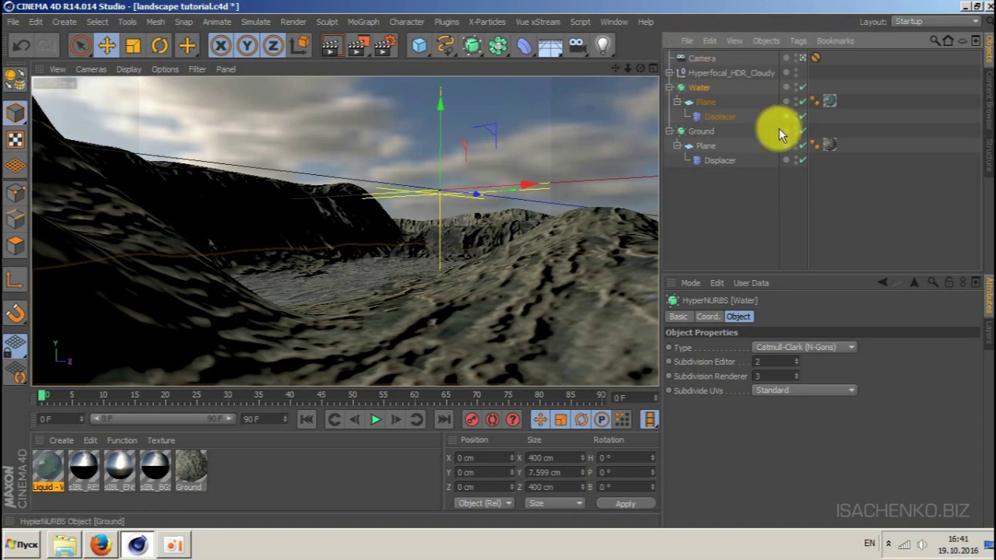
key("ctrl+s")
Play the water ripple animation, pause it, and set the playhead to frame 60.
left_click(376, 419)
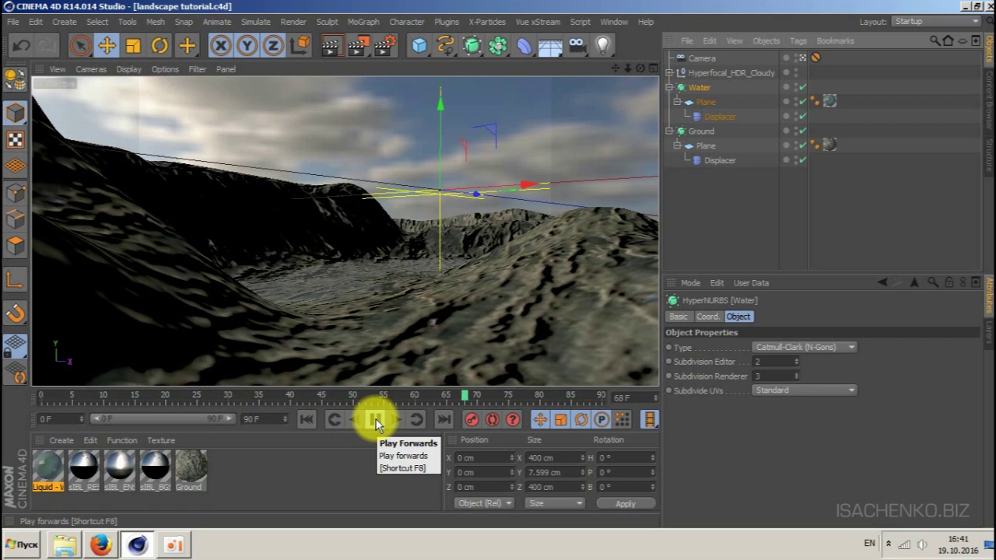
left_click(376, 419)
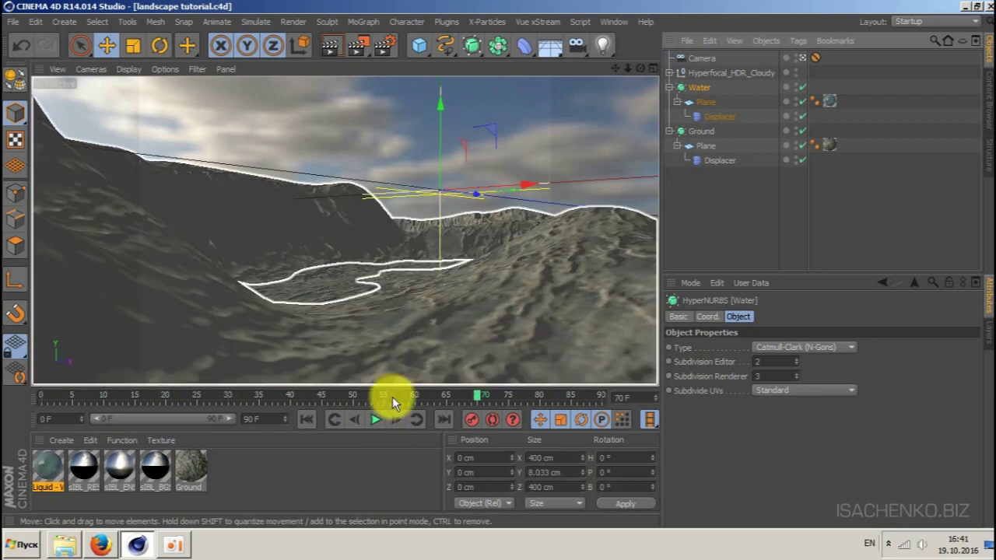
left_click_drag(475, 397, 417, 395)
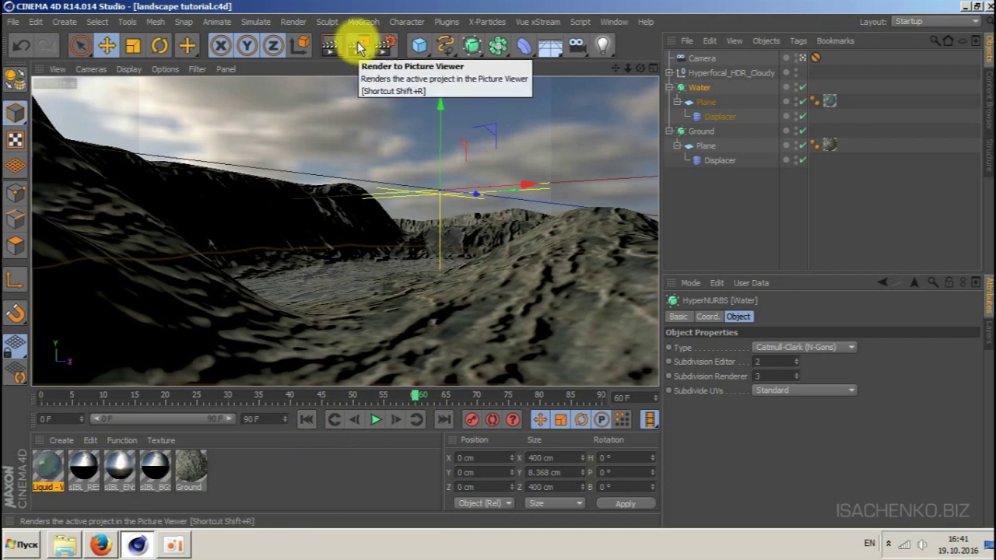
left_click(360, 47)
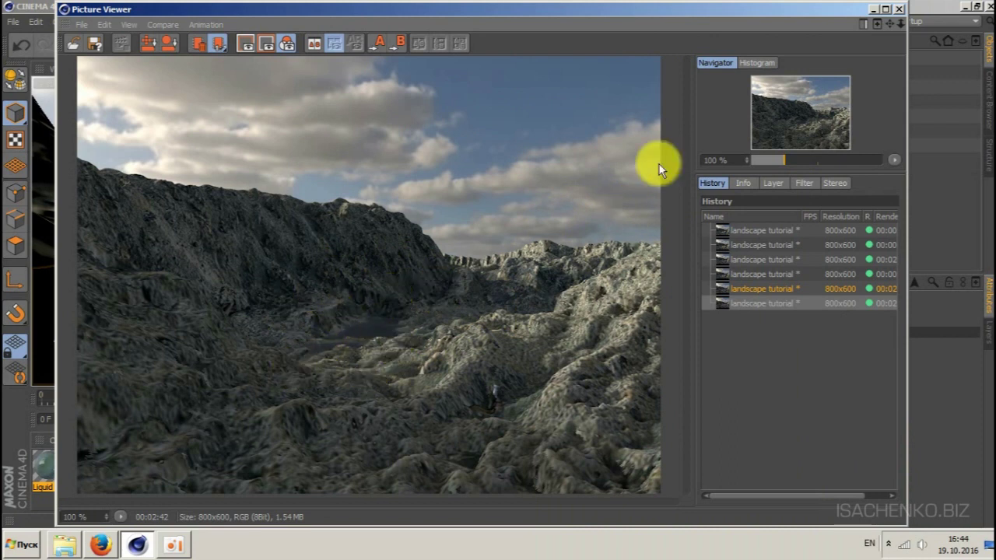
left_click(899, 12)
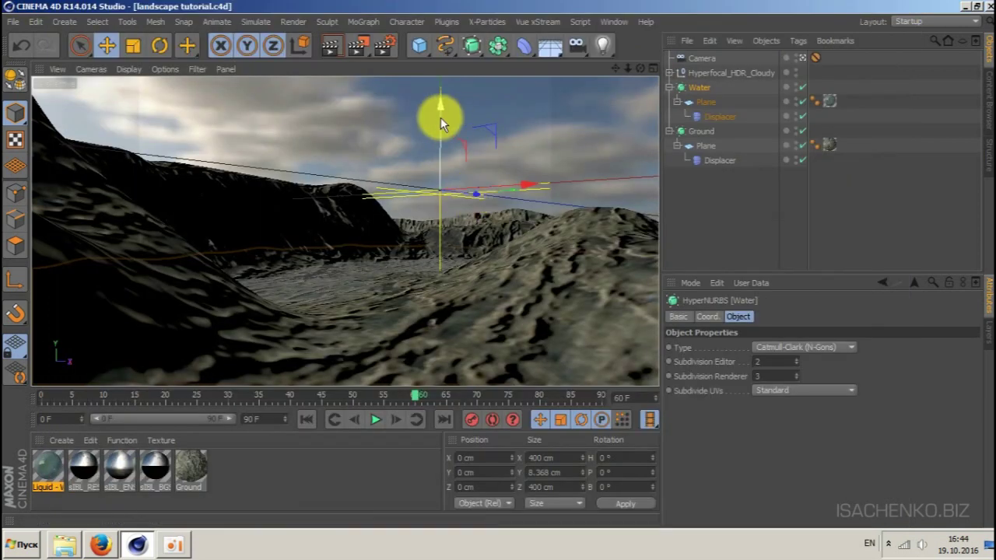
Raise the water plane slightly, scale it to about 91%, and render the current frame.
left_click_drag(441, 117, 441, 108)
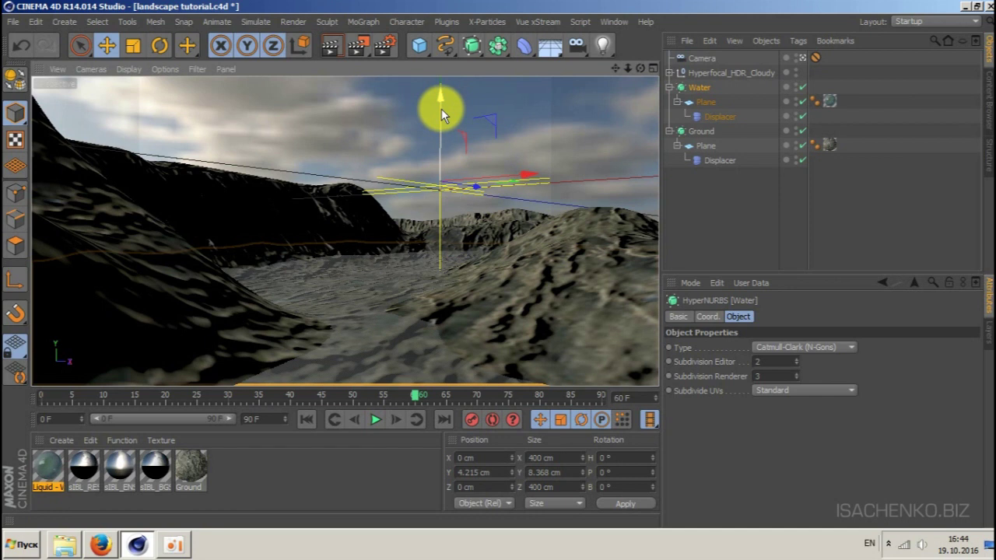
key("t")
mouse_move(572, 142)
left_mouse_down()
mouse_move(485, 166)
mouse_move(670, 167)
left_mouse_up()
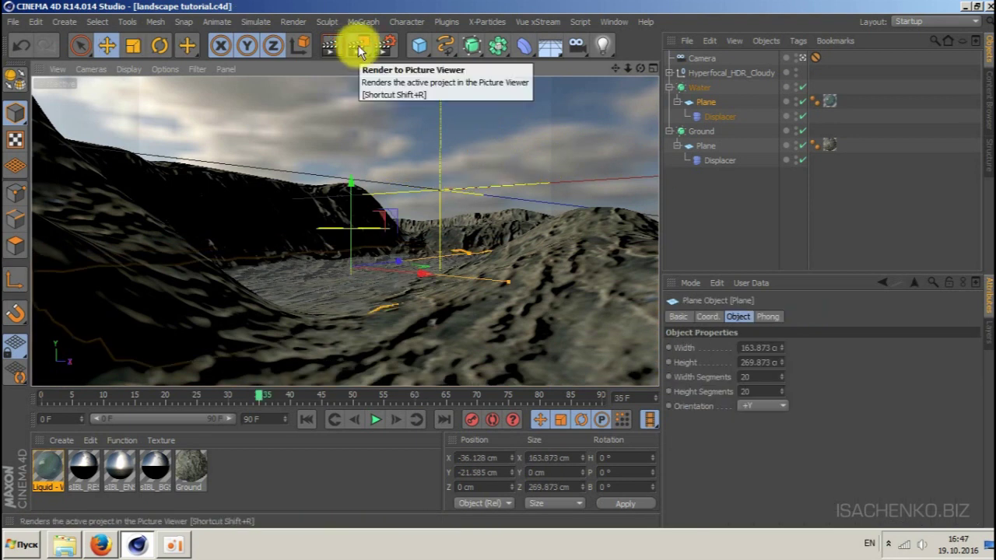
left_click(359, 48)
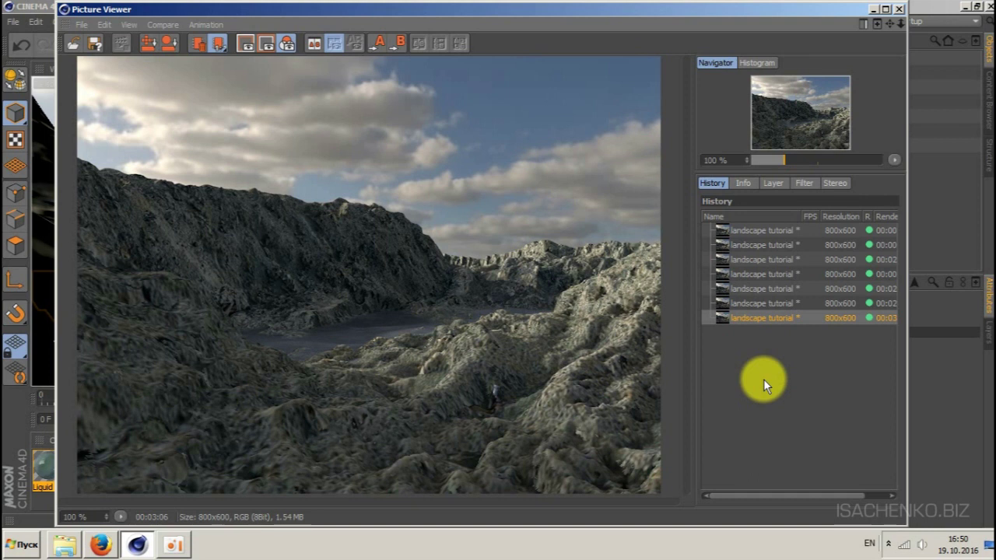
Close the Picture Viewer and start a Ctrl+R render preview in the viewport.
left_click(898, 8)
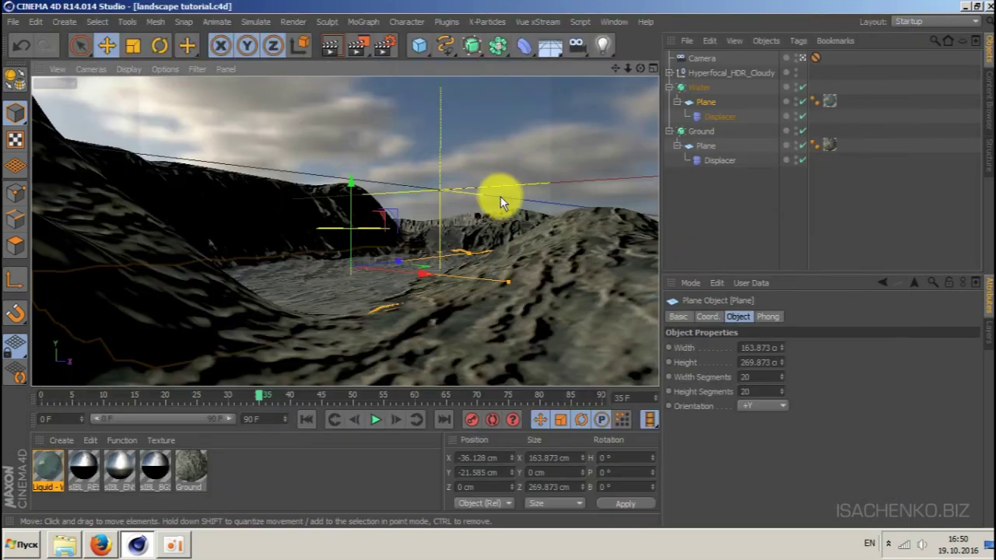
key("ctrl+r")
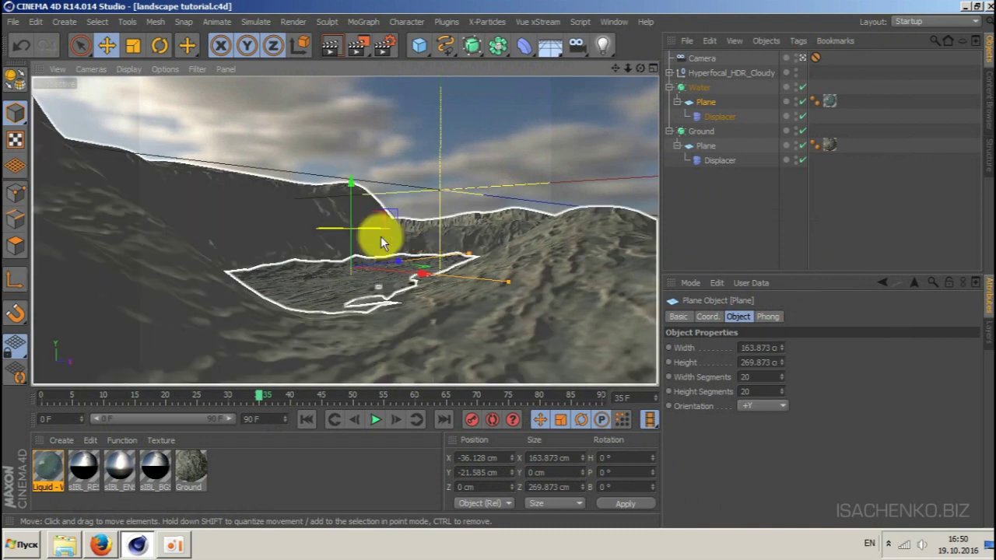
left_click_drag(429, 252, 349, 228)
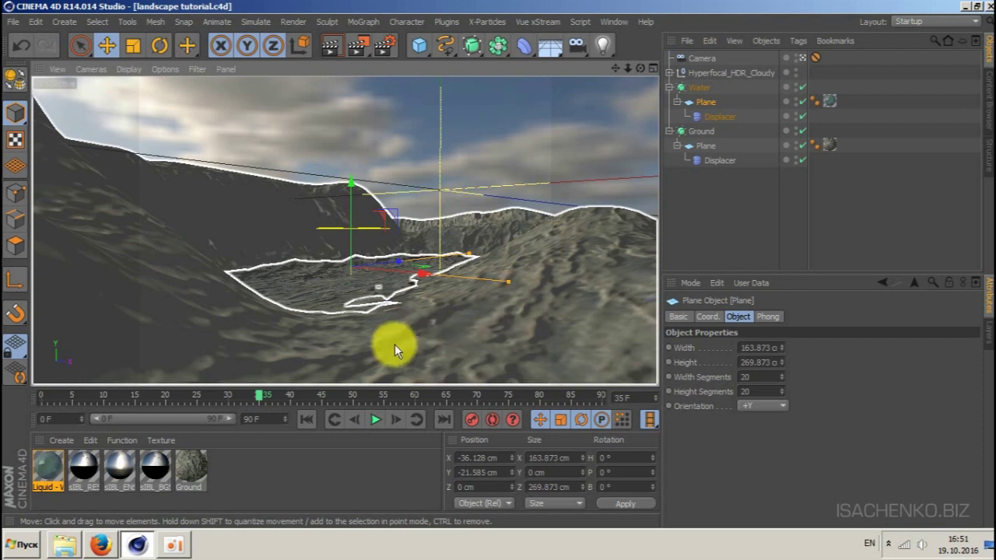
Enable the Ground material's Reflection channel and lower its brightness to 35%.
double_click(190, 465)
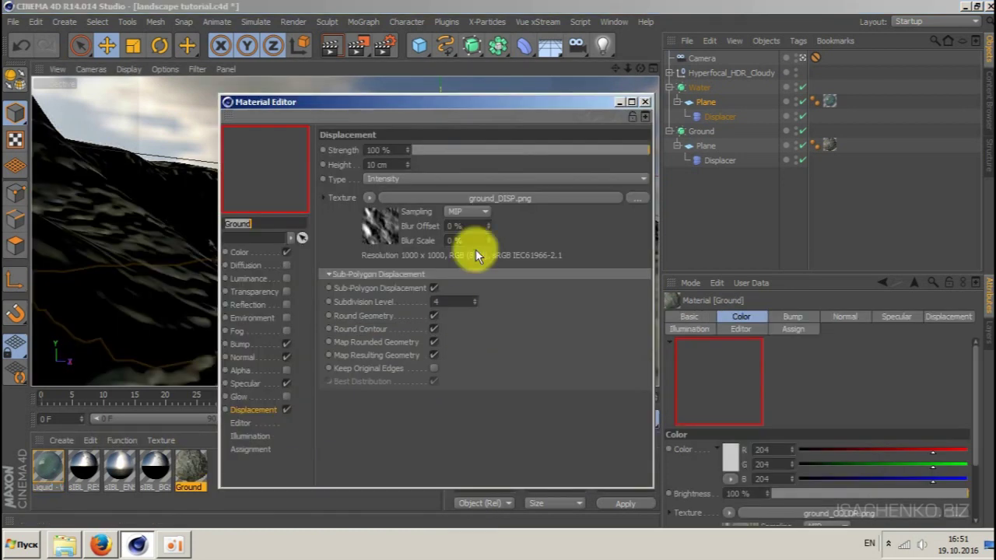
left_click_drag(425, 101, 614, 109)
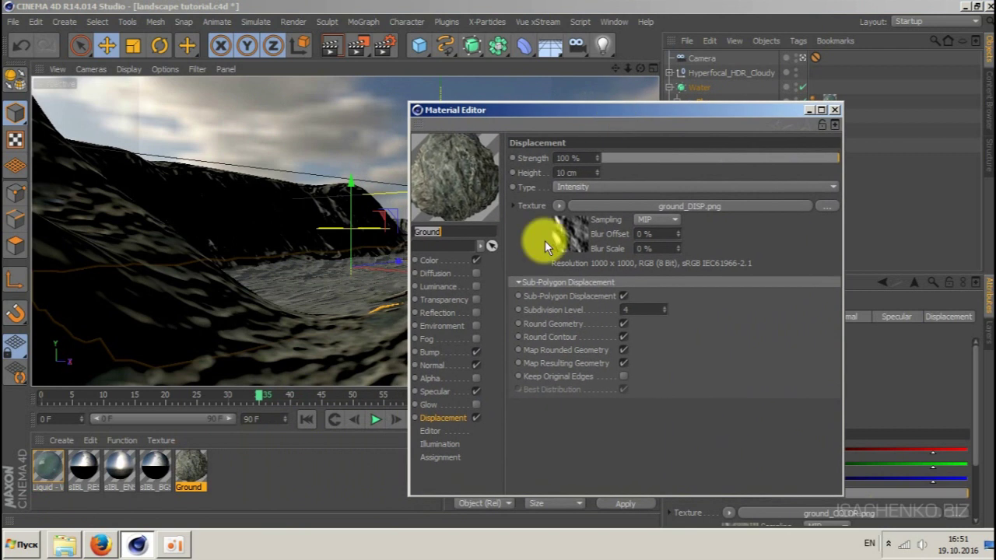
left_click(477, 312)
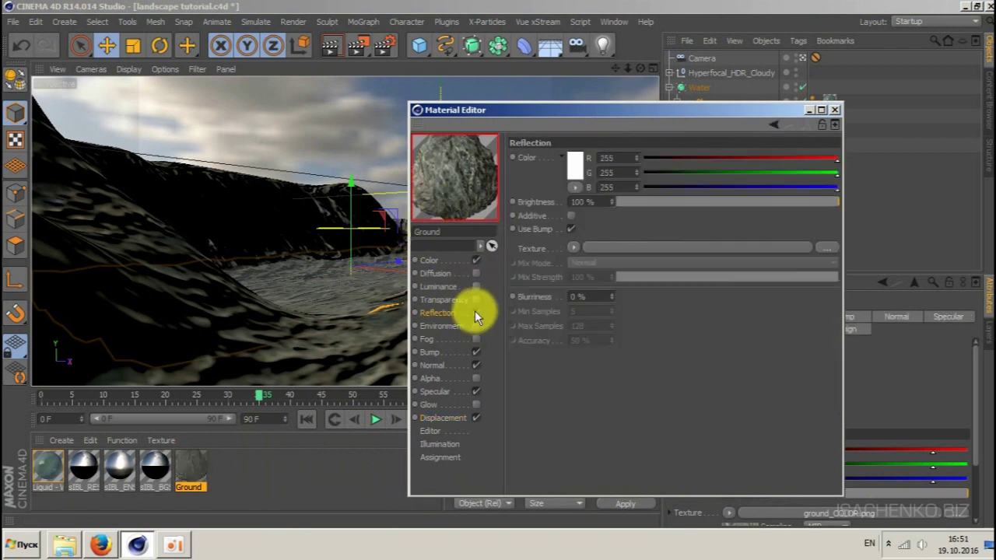
left_click(693, 201)
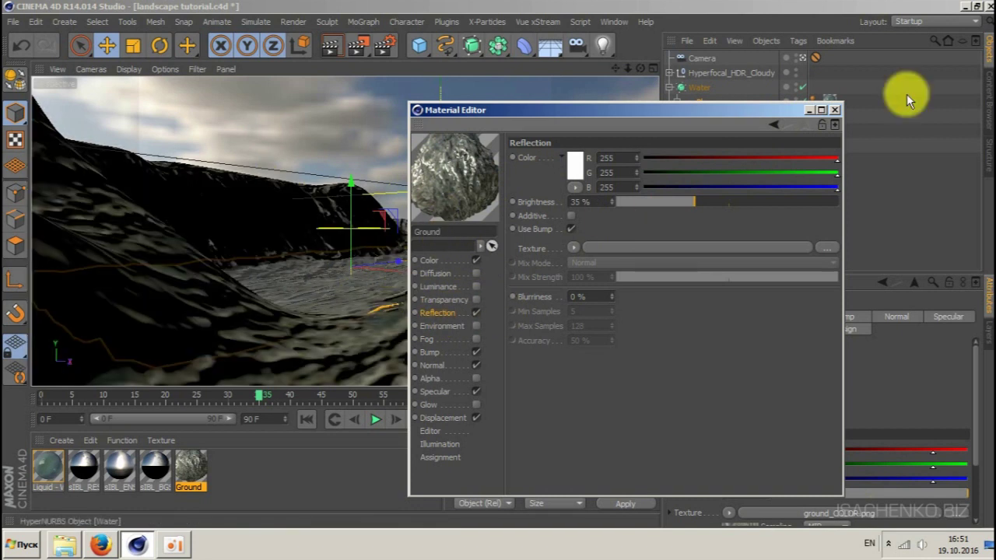
Set the Render Settings renderer to Physical.
left_click(833, 111)
left_click(389, 53)
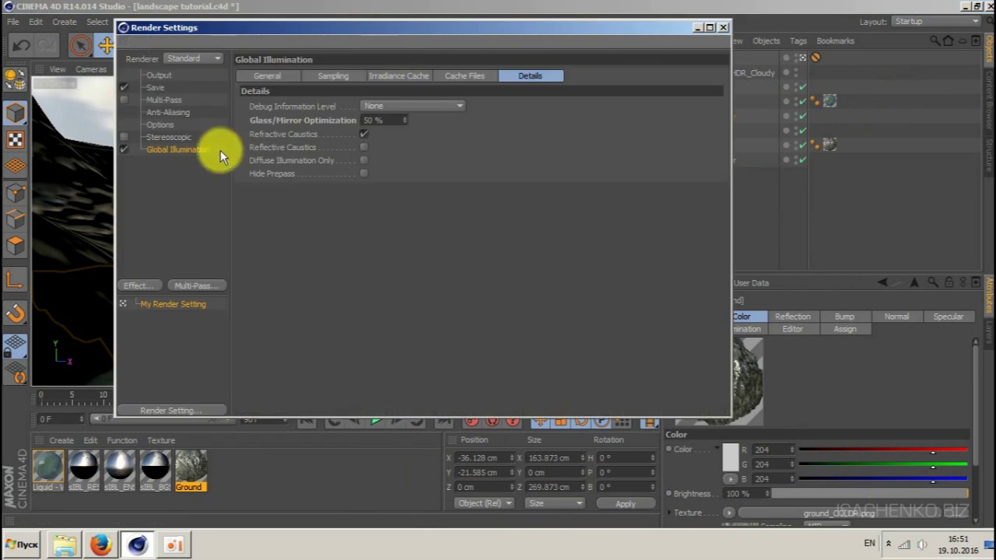
left_click(209, 59)
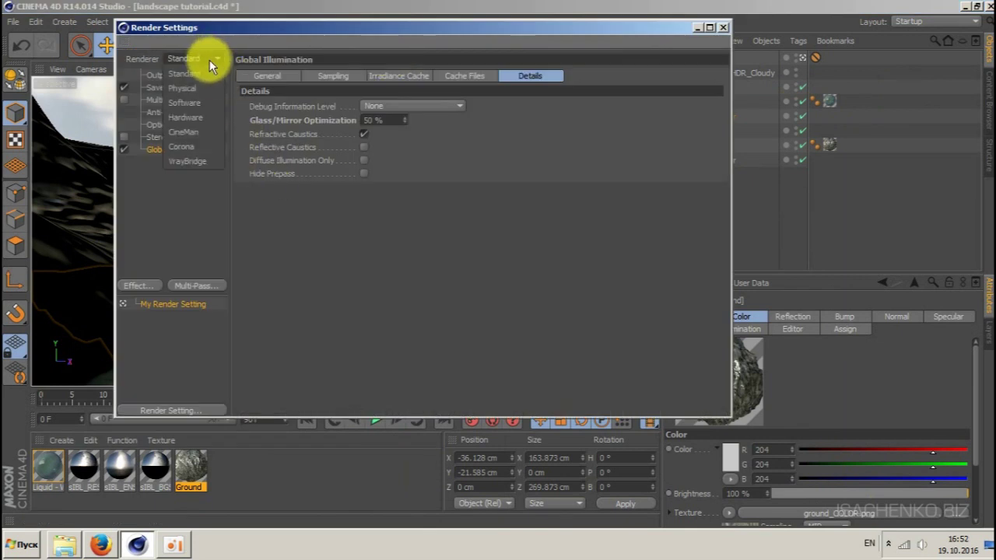
left_click(204, 87)
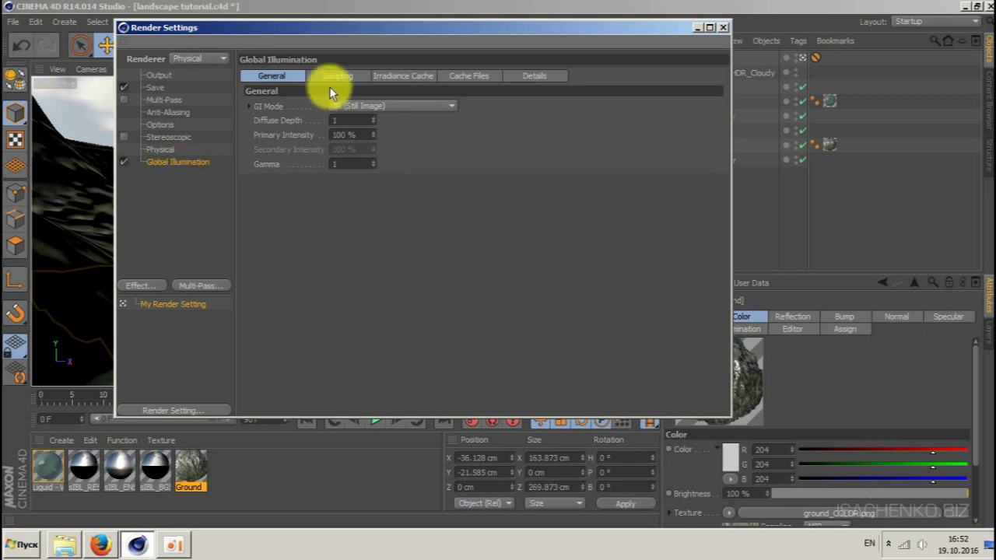
Keep the Global Illumination sampling quality at Low.
left_click(345, 74)
left_click(388, 105)
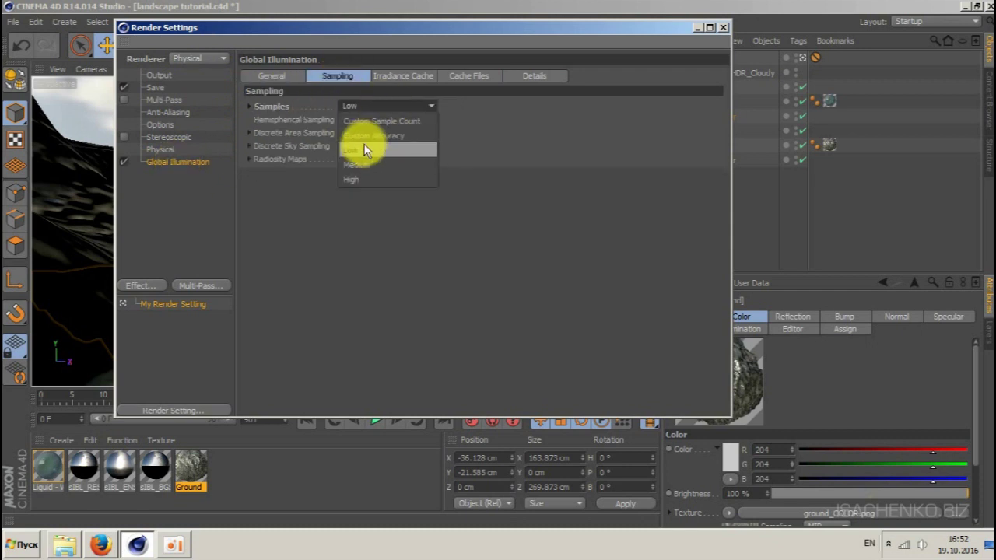
left_click(384, 150)
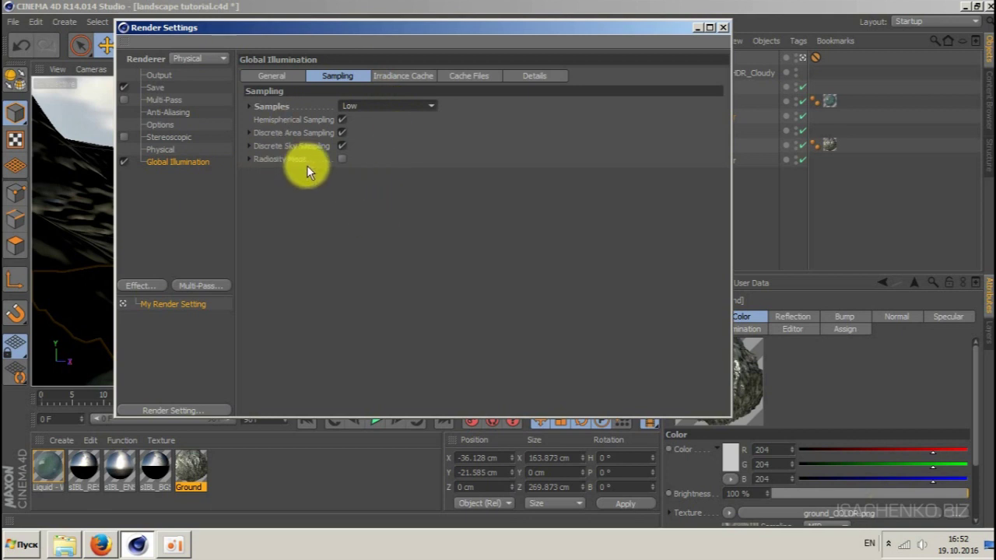
left_click_drag(388, 32, 380, 77)
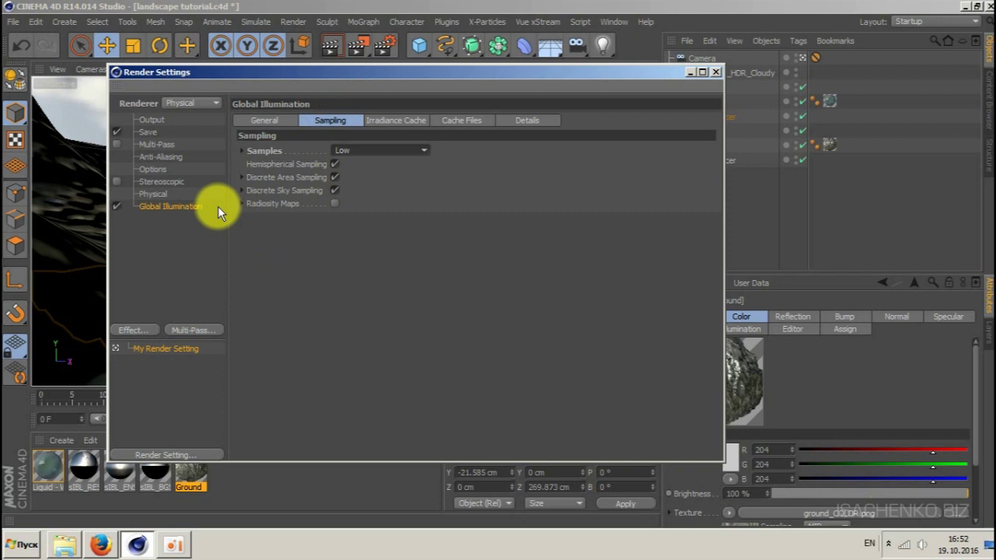
Set the saved image format to PNG at 16 Bit/Channel depth.
left_click(149, 132)
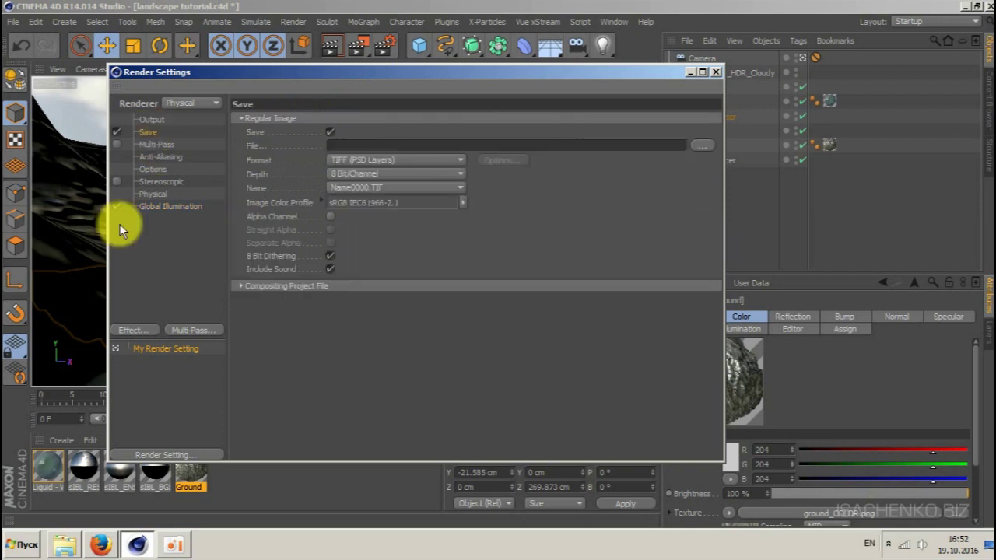
left_click(407, 160)
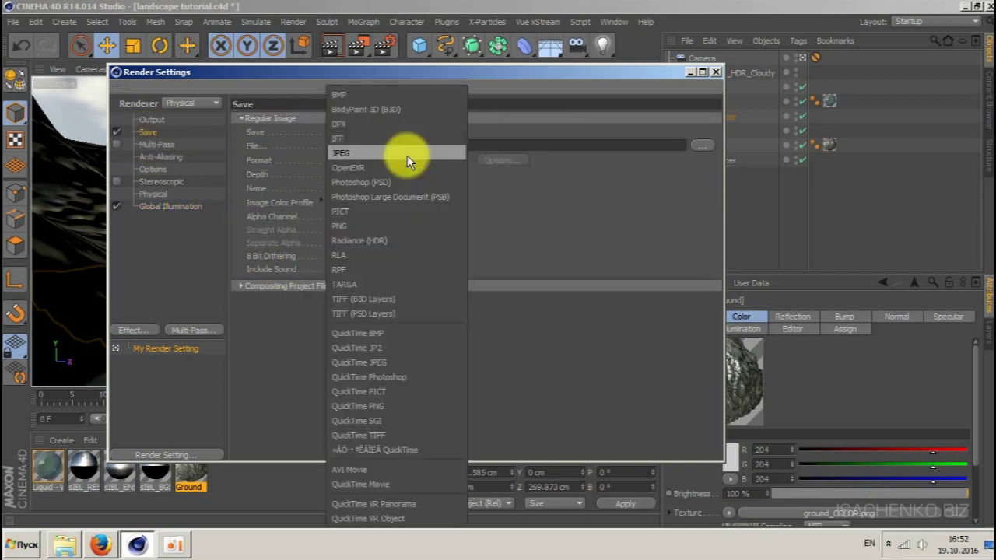
left_click(391, 224)
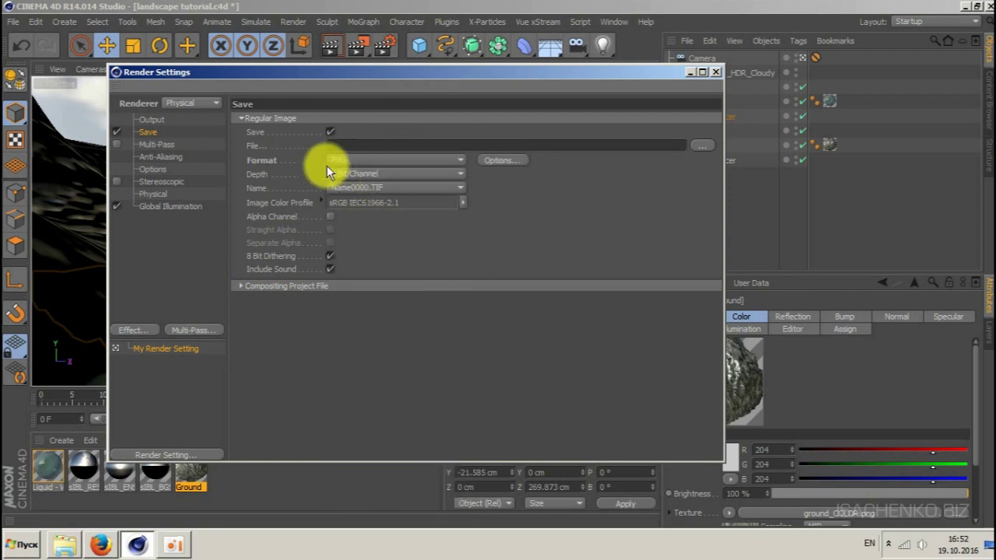
left_click(371, 174)
left_click(372, 203)
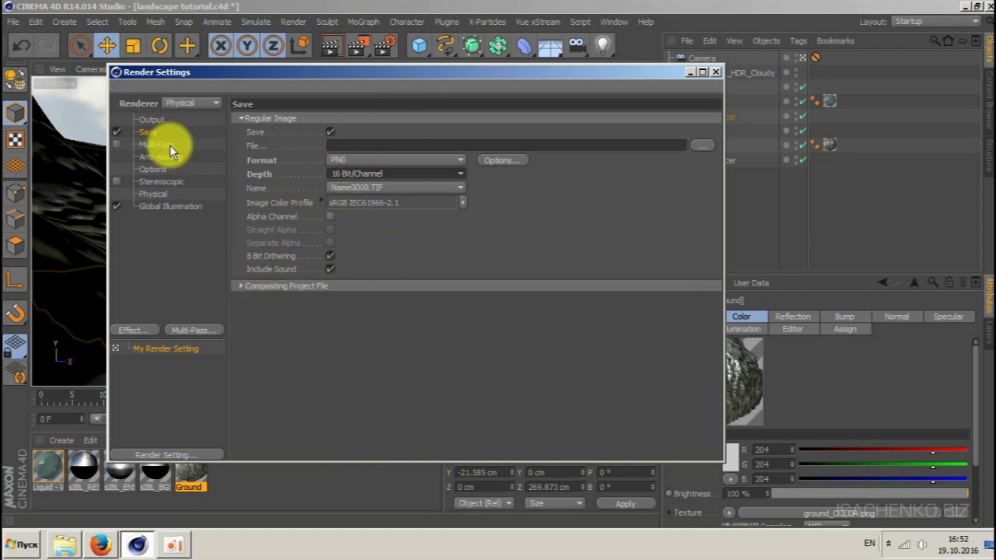
Set the output Frame Range to All Frames (0–90), then recheck the Save settings.
left_click(153, 120)
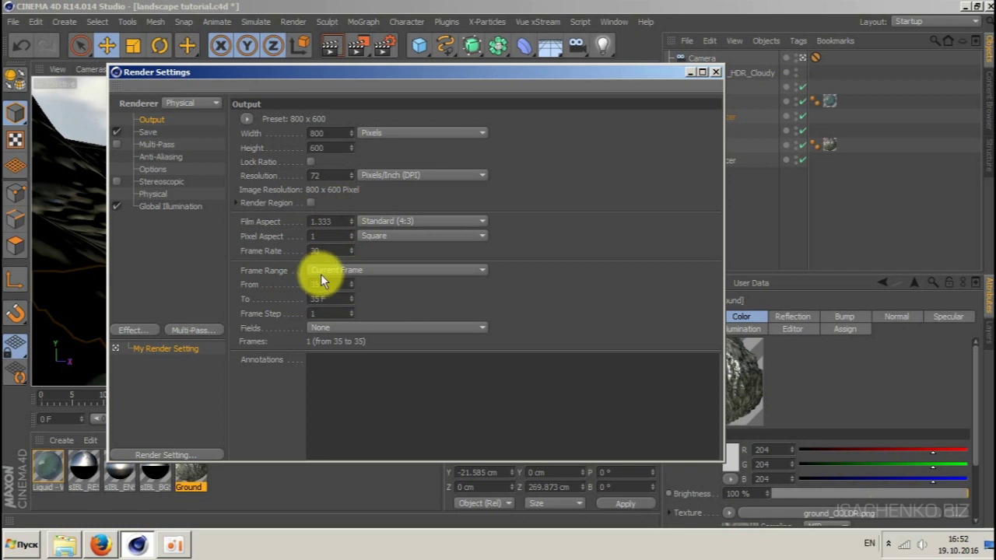
left_click(395, 269)
left_click(371, 313)
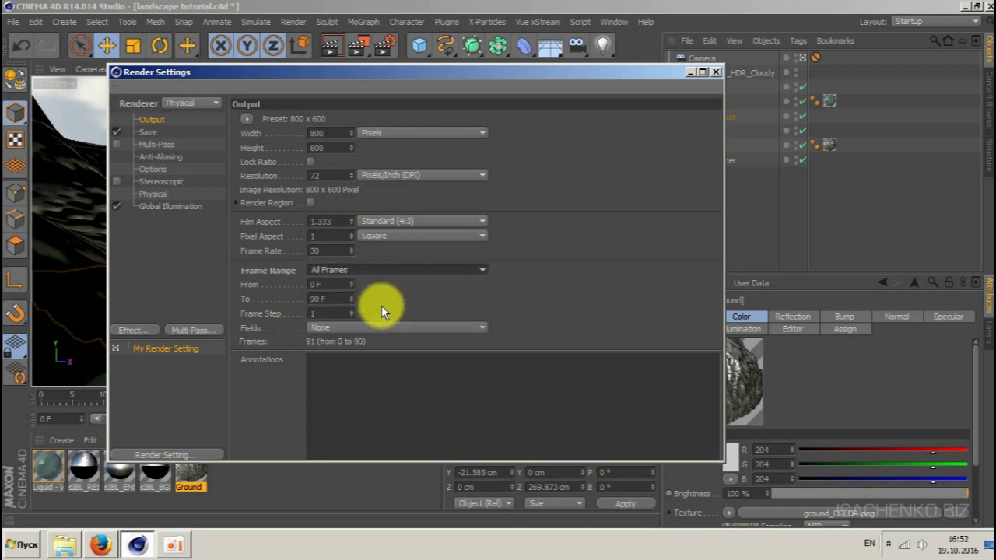
left_click(149, 132)
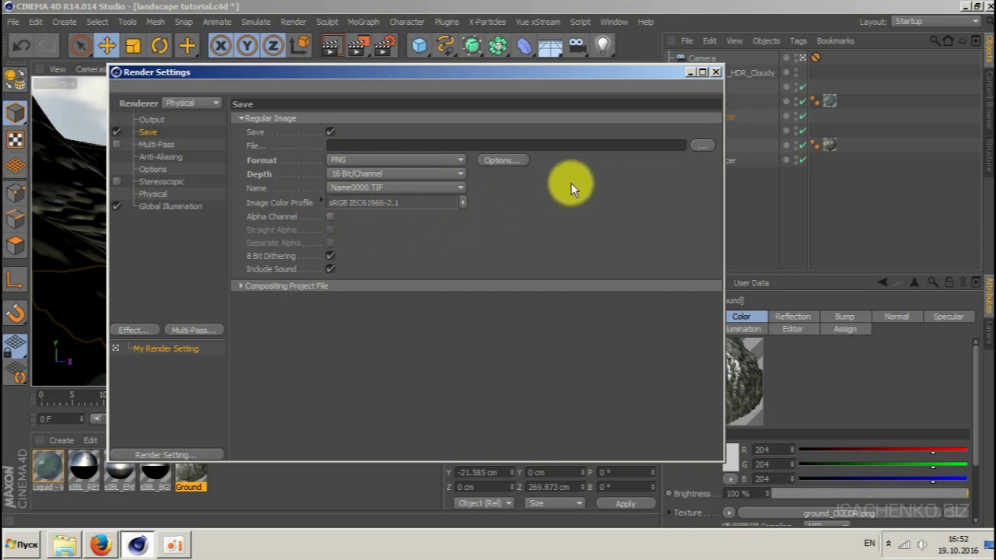
Close the Render Settings window to return to the landscape viewport.
left_click(715, 73)
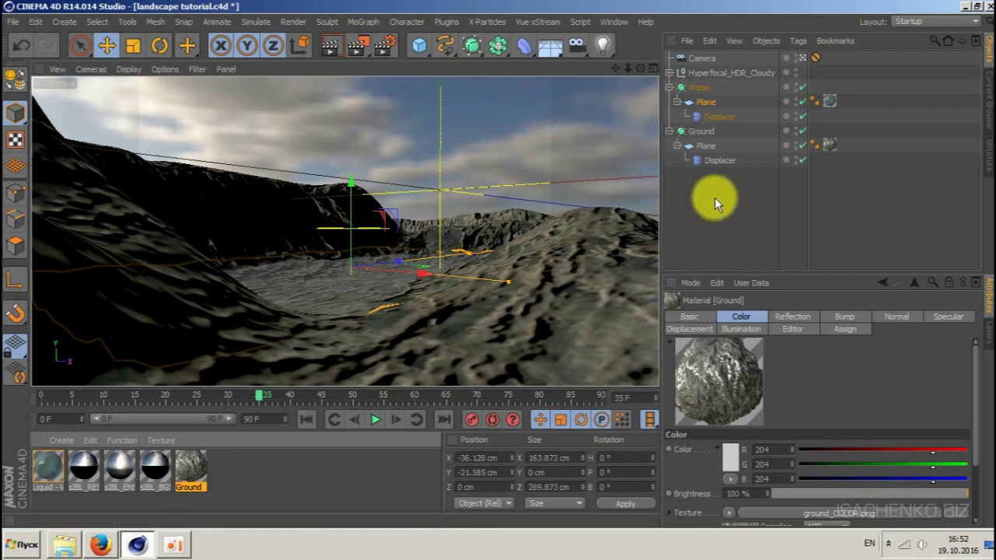